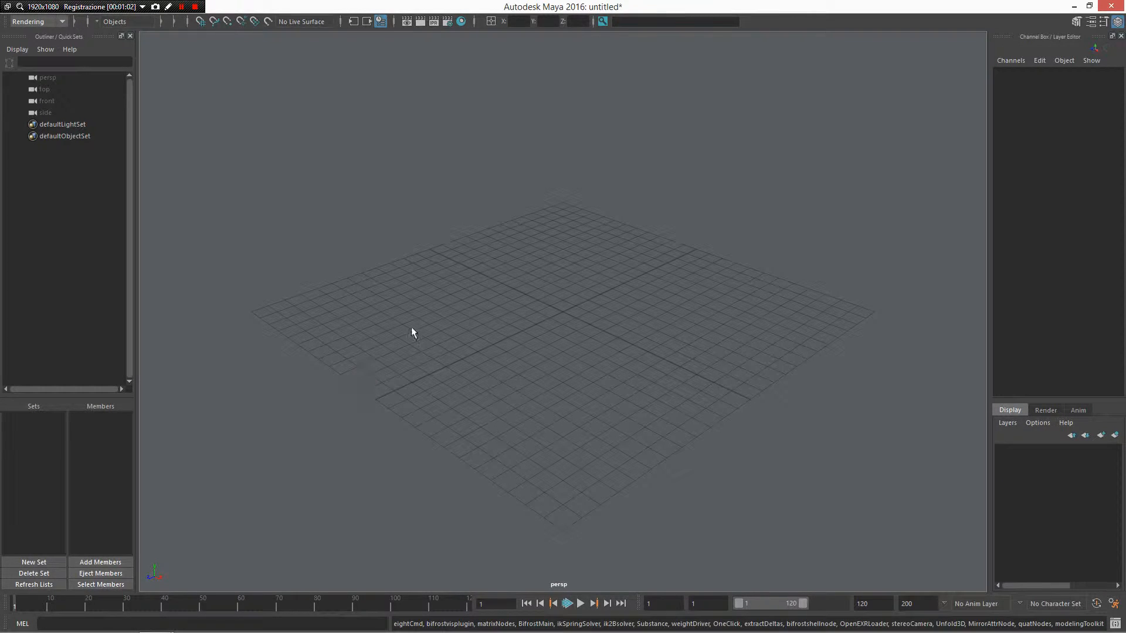
# Switch the perspective view's renderer to Legacy Default Viewport.
pyautogui.keyDown('alt'); pyautogui.moveTo(658, 329); pyautogui.dragTo(505, 349); pyautogui.keyUp('alt')
pyautogui.keyDown('alt'); pyautogui.moveTo(506, 350); pyautogui.dragTo(576, 435, button='right'); pyautogui.keyUp('alt')
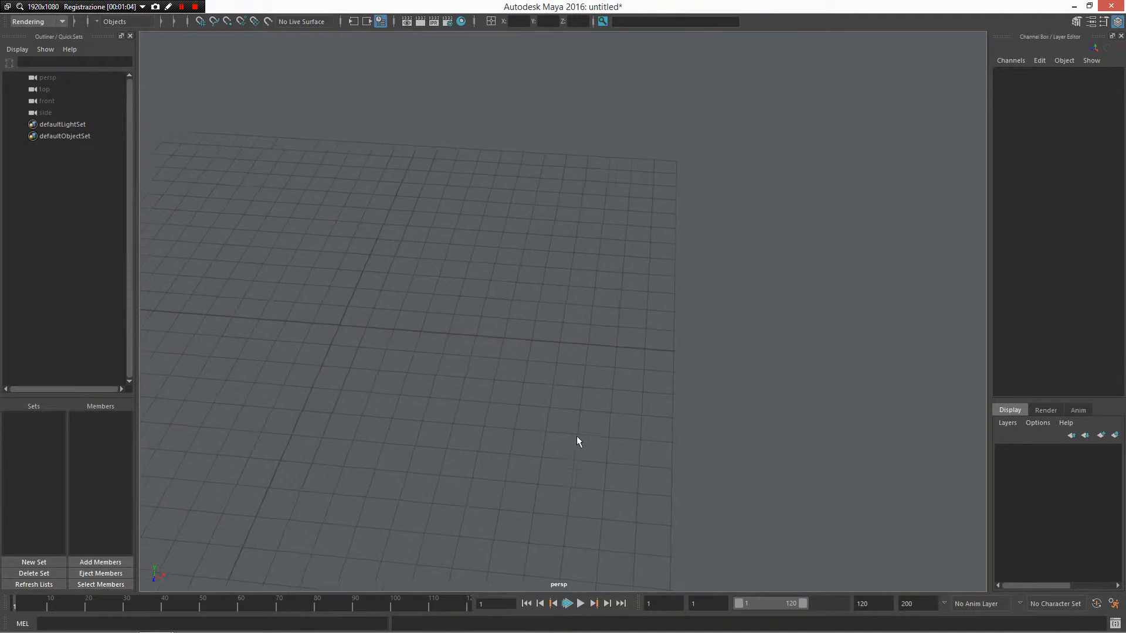
pyautogui.keyDown('alt'); pyautogui.moveTo(576, 435); pyautogui.dragTo(573, 304); pyautogui.keyUp('alt')
pyautogui.keyDown('alt'); pyautogui.moveTo(510, 352); pyautogui.dragTo(409, 237); pyautogui.keyUp('alt')
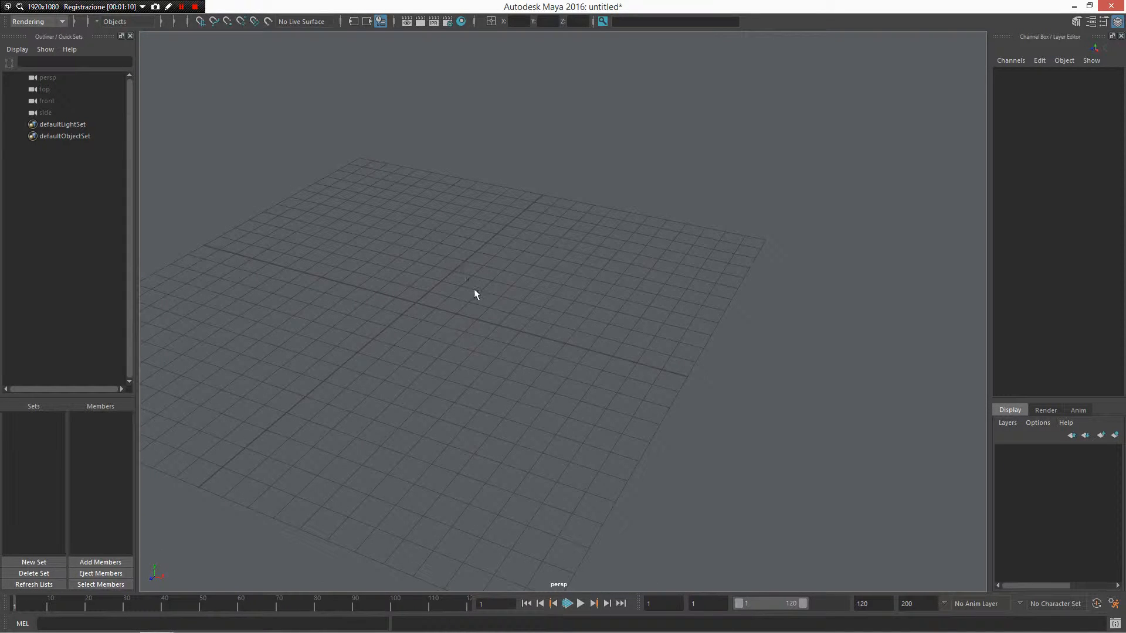
pyautogui.press('space')
pyautogui.click(655, 183)
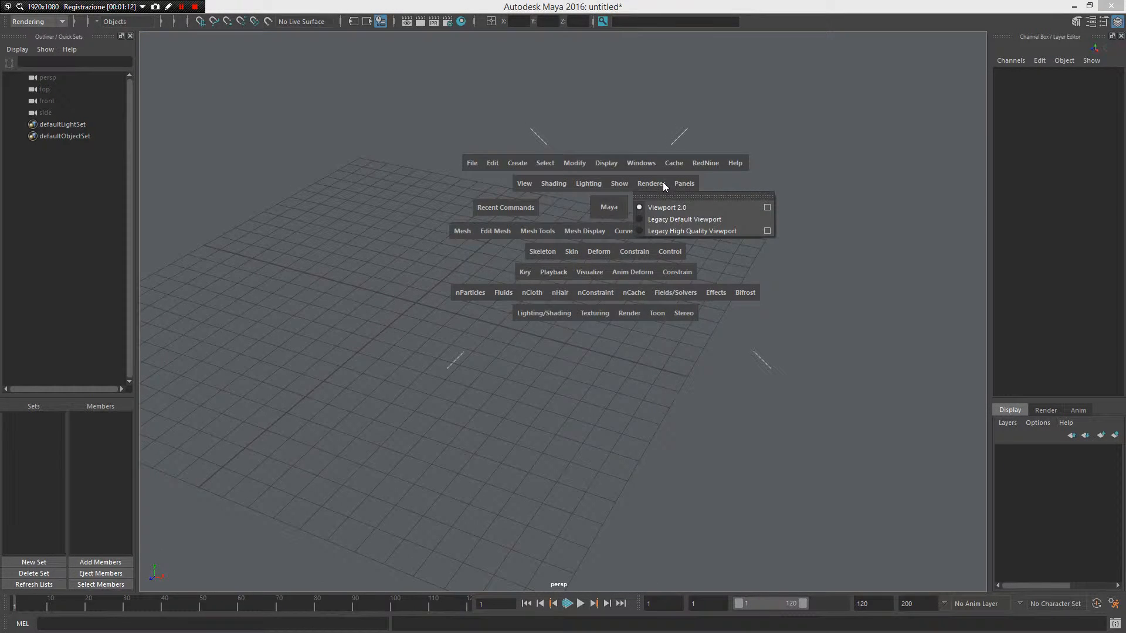
pyautogui.click(666, 221)
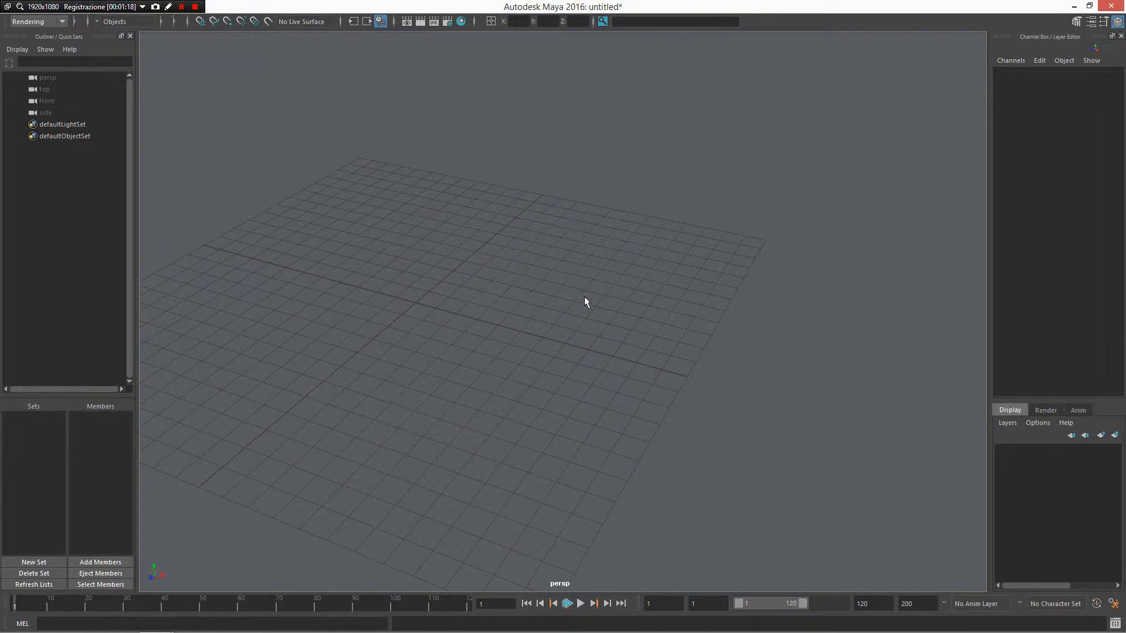
# Switch the workspace to the Persp and Node Editor layout.
pyautogui.keyDown('alt'); pyautogui.moveTo(584, 303); pyautogui.dragTo(579, 234); pyautogui.keyUp('alt')
pyautogui.keyDown('alt'); pyautogui.moveTo(777, 288); pyautogui.dragTo(692, 298); pyautogui.keyUp('alt')
pyautogui.press('space')
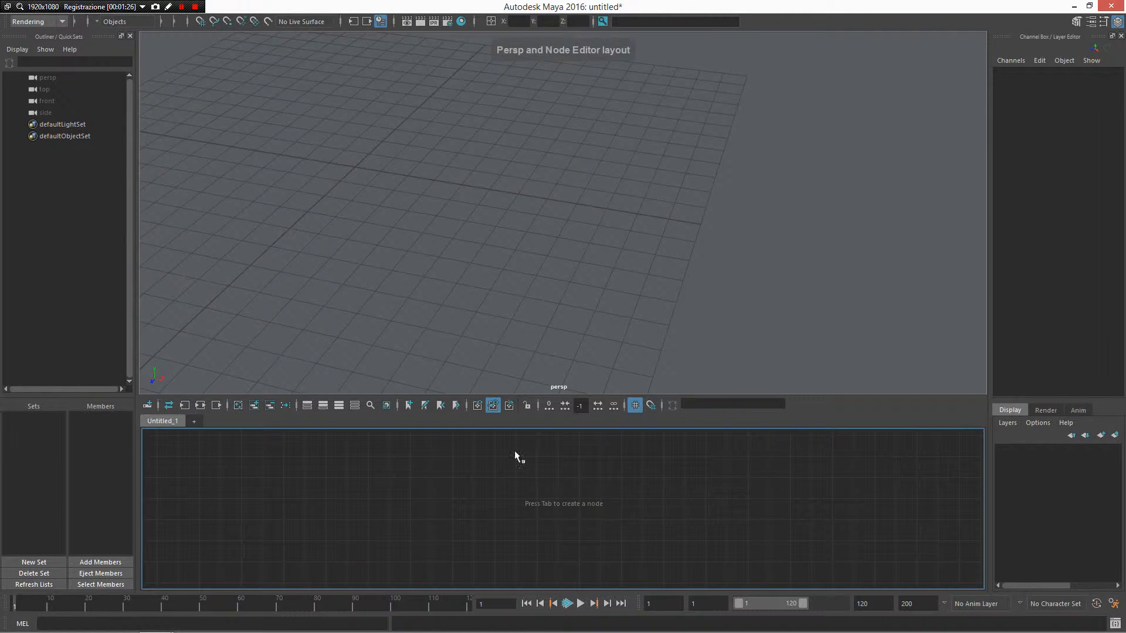
# Create a weightDriver node in the Node Editor.
pyautogui.click(476, 512)
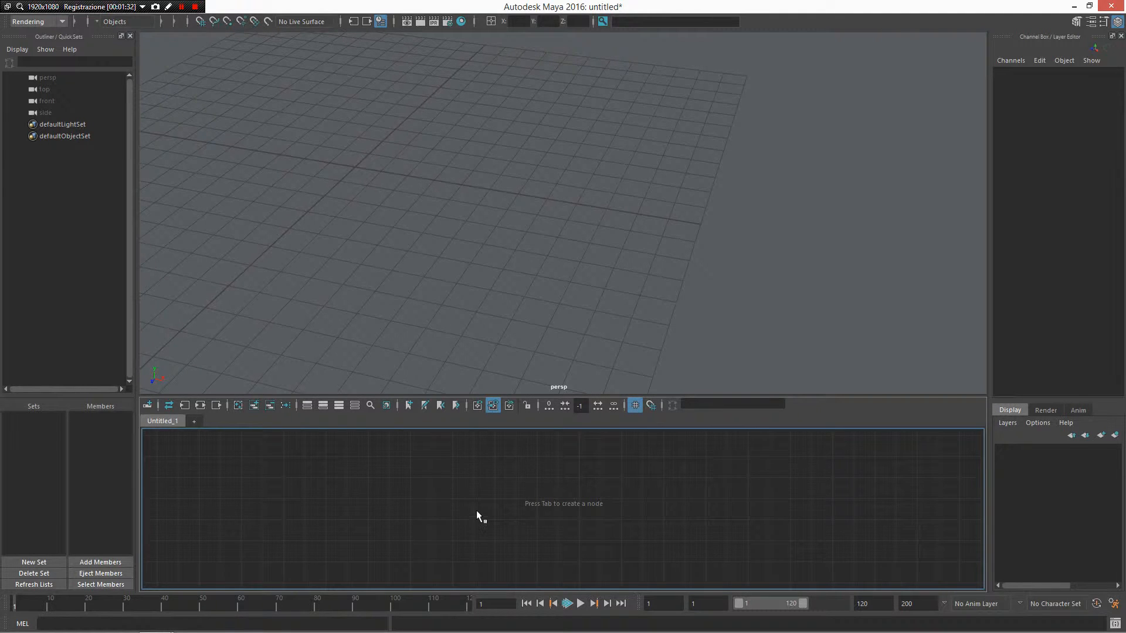
pyautogui.press('Tab')
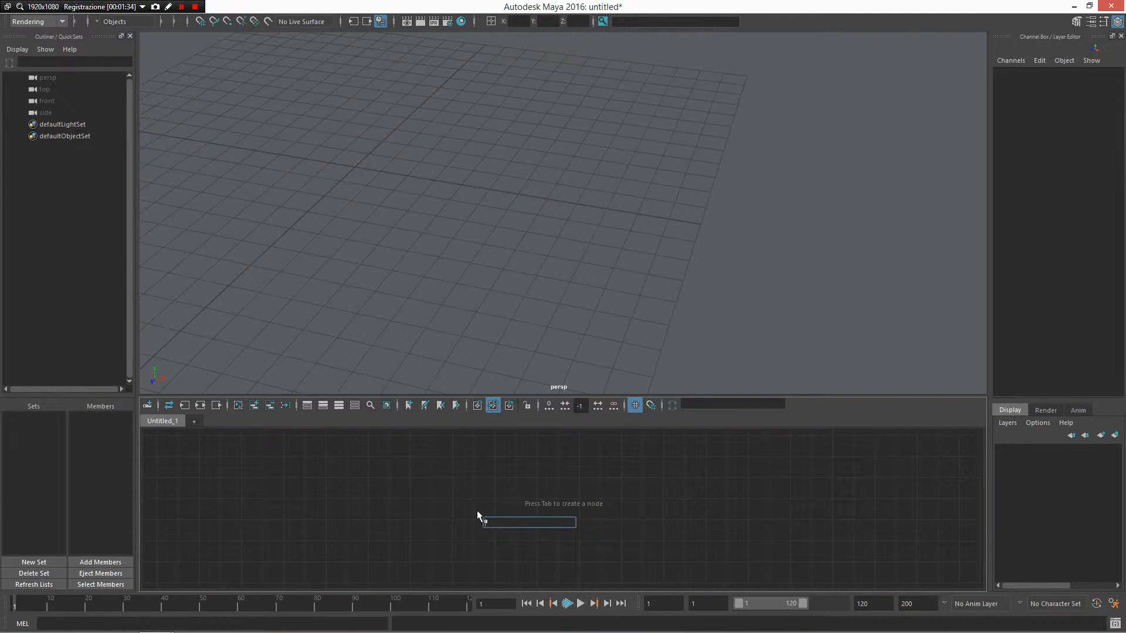
pyautogui.write('weigh')
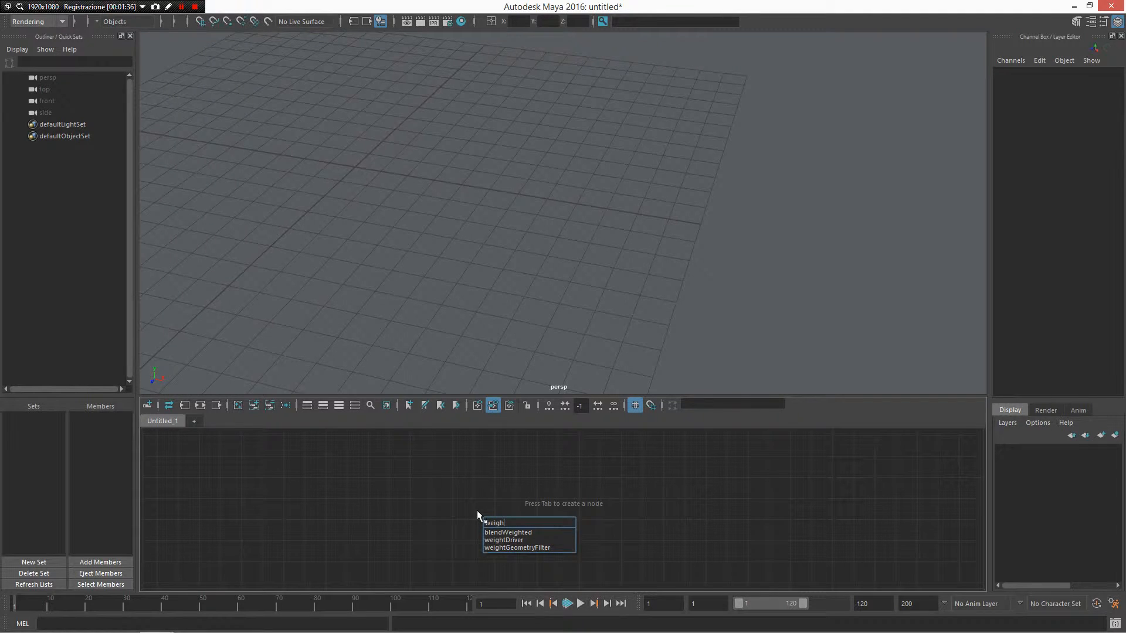
pyautogui.press('Down')
pyautogui.press('Down')
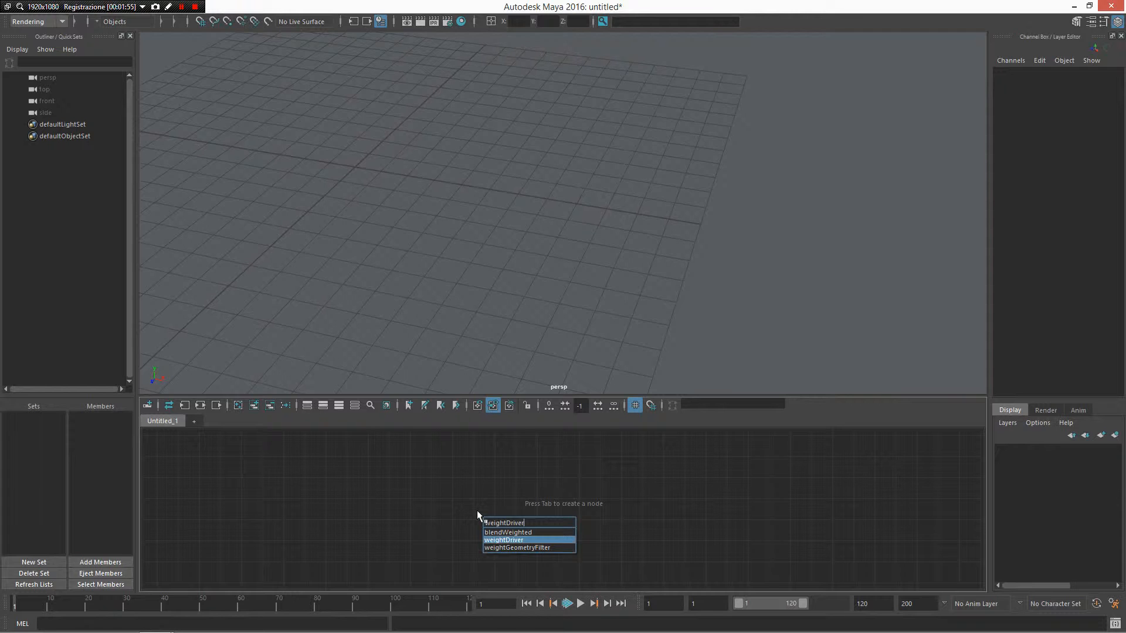
pyautogui.click(503, 540)
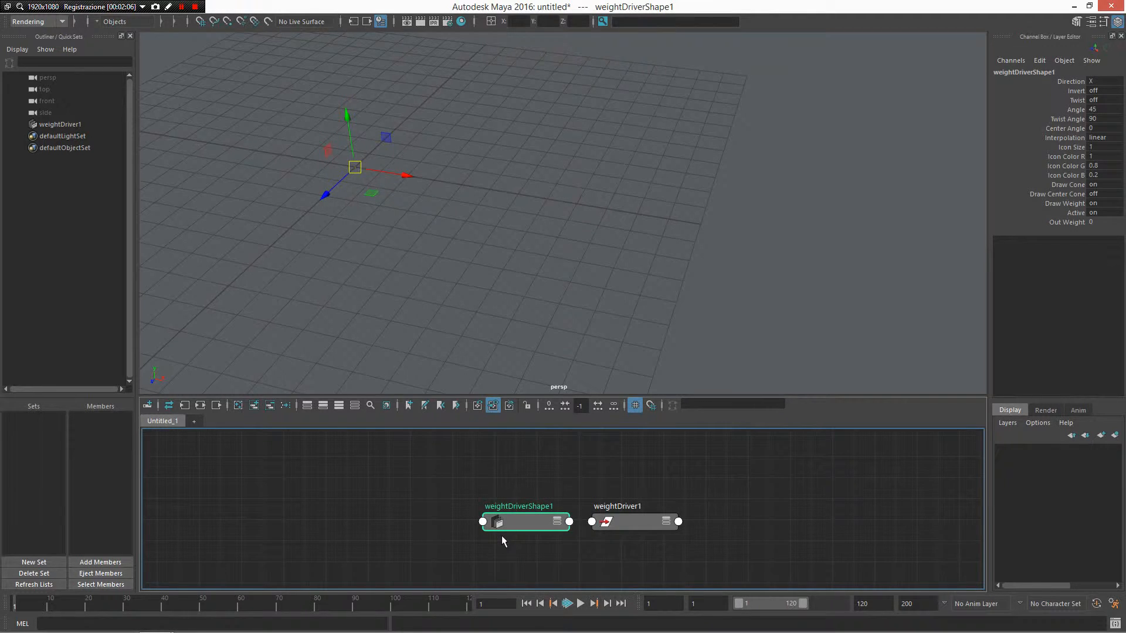
# Set the perspective view above the Node Editor to the Legacy Default Viewport renderer to display the weight driver cone.
pyautogui.moveTo(560, 188)
pyautogui.keyDown('alt'); pyautogui.mouseDown()
pyautogui.moveTo(566, 221)
pyautogui.moveTo(595, 208)
pyautogui.moveTo(610, 255)
pyautogui.mouseUp(); pyautogui.keyUp('alt')
pyautogui.press('space')
pyautogui.click(604, 193)
pyautogui.click(620, 218)
pyautogui.keyDown('alt'); pyautogui.moveTo(610, 255); pyautogui.dragTo(626, 285, button='right'); pyautogui.keyUp('alt')
pyautogui.keyDown('alt'); pyautogui.moveTo(626, 285); pyautogui.dragTo(510, 284); pyautogui.keyUp('alt')
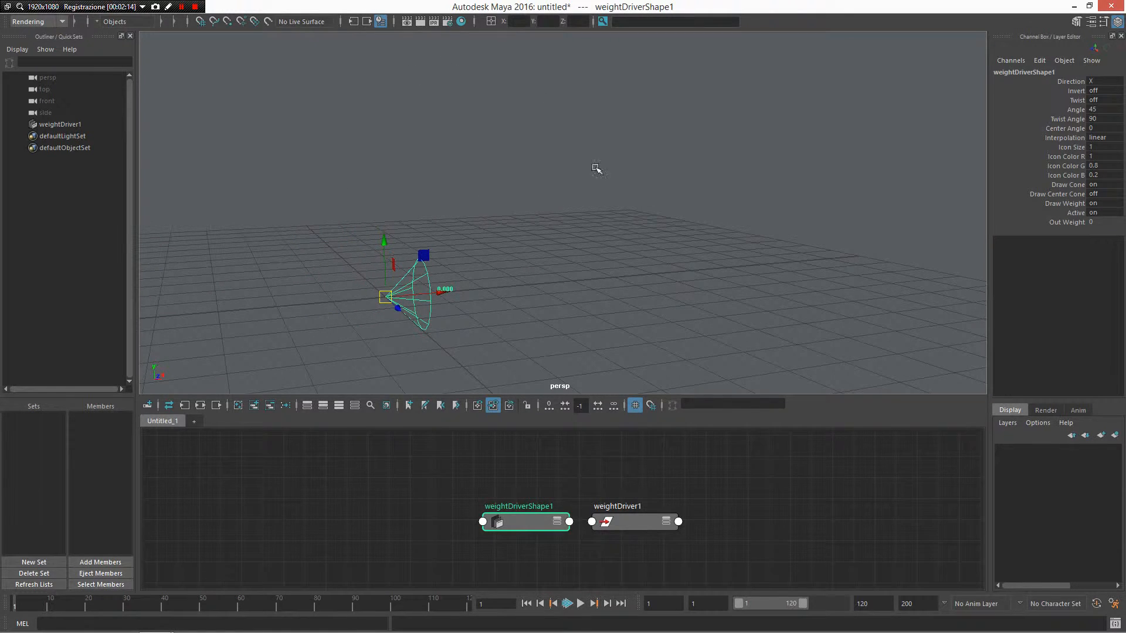
# Select the weight driver cone in the perspective view and display its shape attributes in the Attribute Editor.
pyautogui.keyDown('alt'); pyautogui.moveTo(578, 250); pyautogui.dragTo(592, 271); pyautogui.keyUp('alt')
pyautogui.click(595, 267)
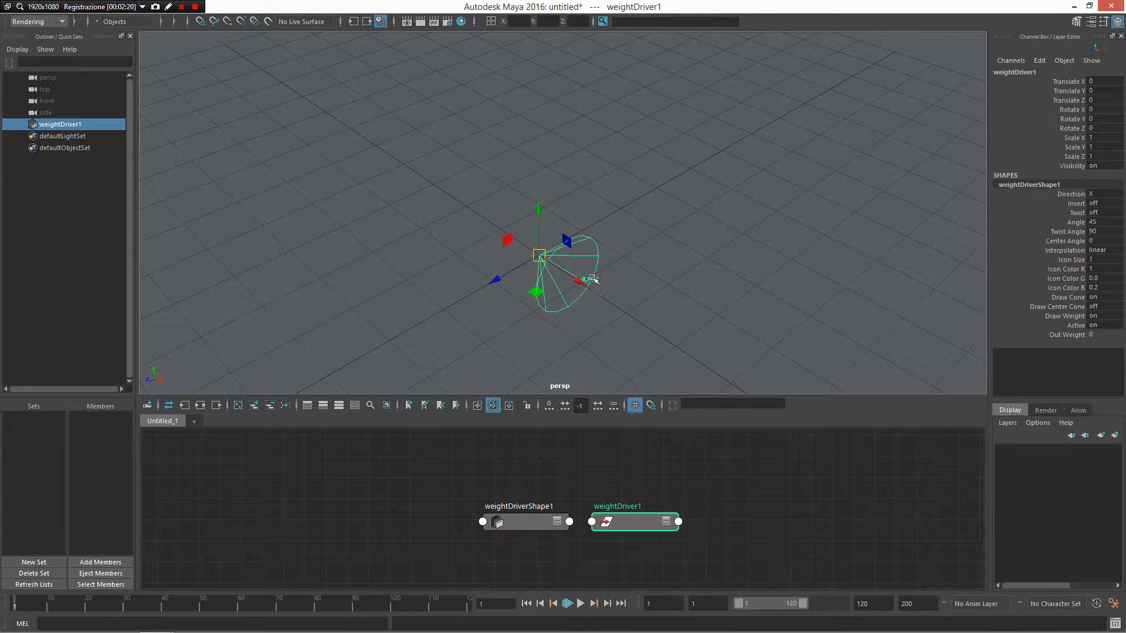
pyautogui.keyDown('alt'); pyautogui.moveTo(578, 280); pyautogui.dragTo(535, 252); pyautogui.keyUp('alt')
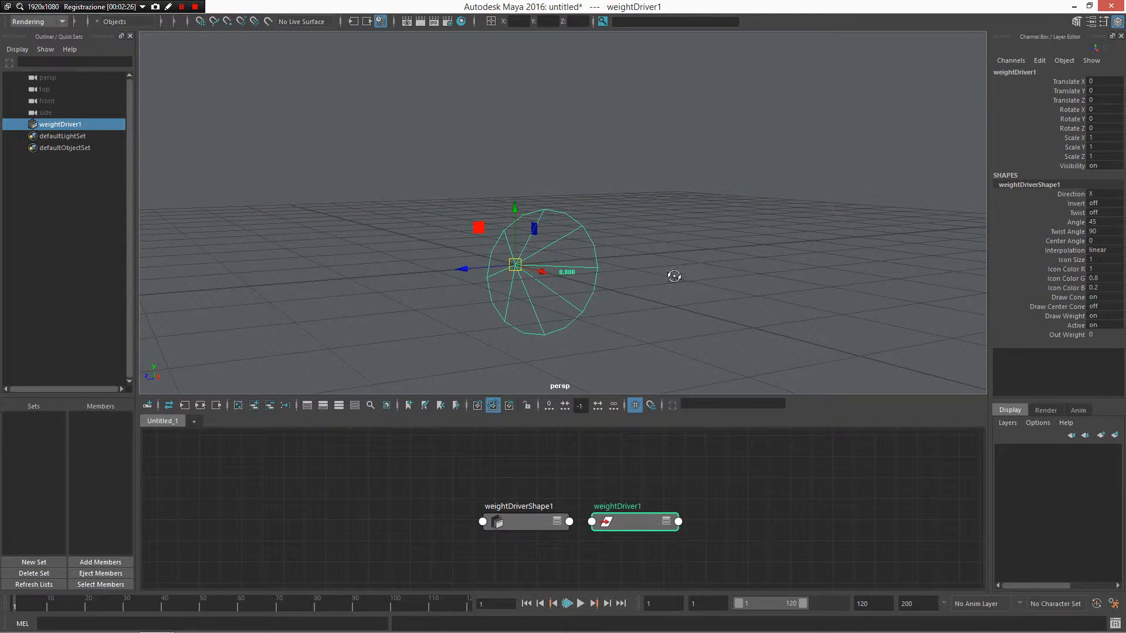
pyautogui.keyDown('alt'); pyautogui.moveTo(674, 274); pyautogui.dragTo(703, 272); pyautogui.keyUp('alt')
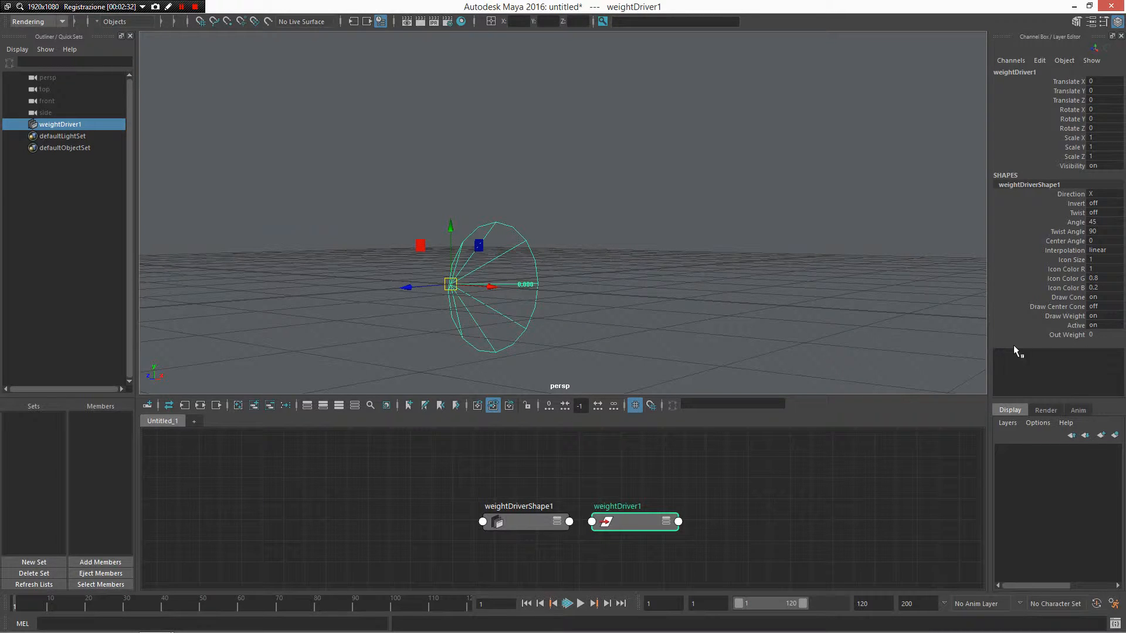
pyautogui.keyDown('alt'); pyautogui.moveTo(575, 289); pyautogui.dragTo(625, 244); pyautogui.keyUp('alt')
pyautogui.keyDown('alt'); pyautogui.moveTo(490, 241); pyautogui.dragTo(588, 249); pyautogui.keyUp('alt')
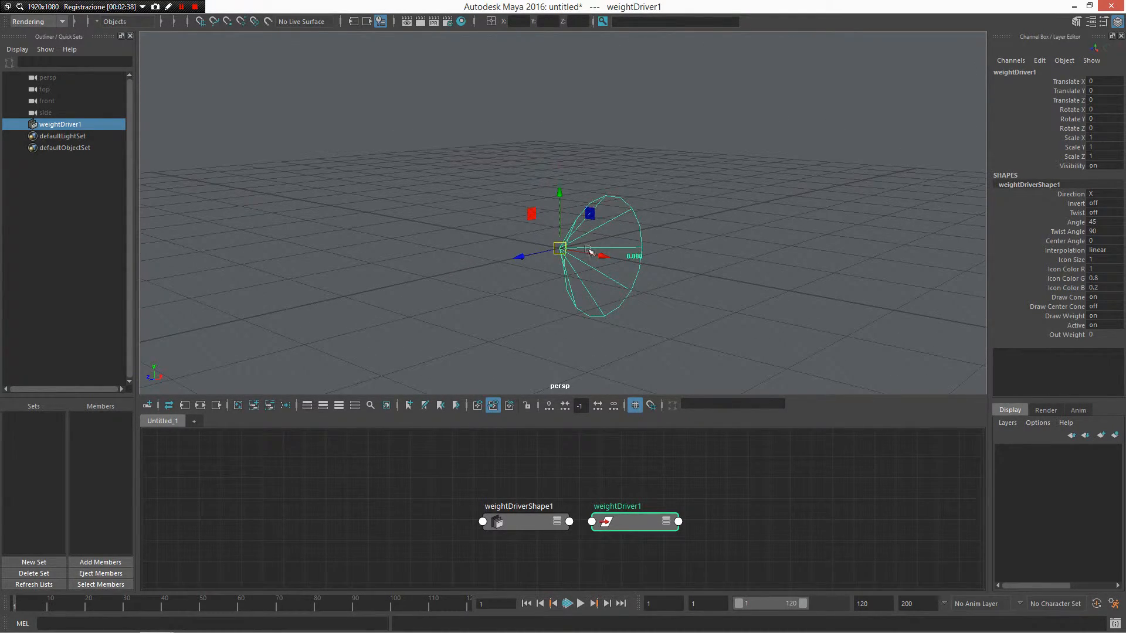
pyautogui.keyDown('alt'); pyautogui.moveTo(669, 214); pyautogui.dragTo(570, 180, button='middle'); pyautogui.keyUp('alt')
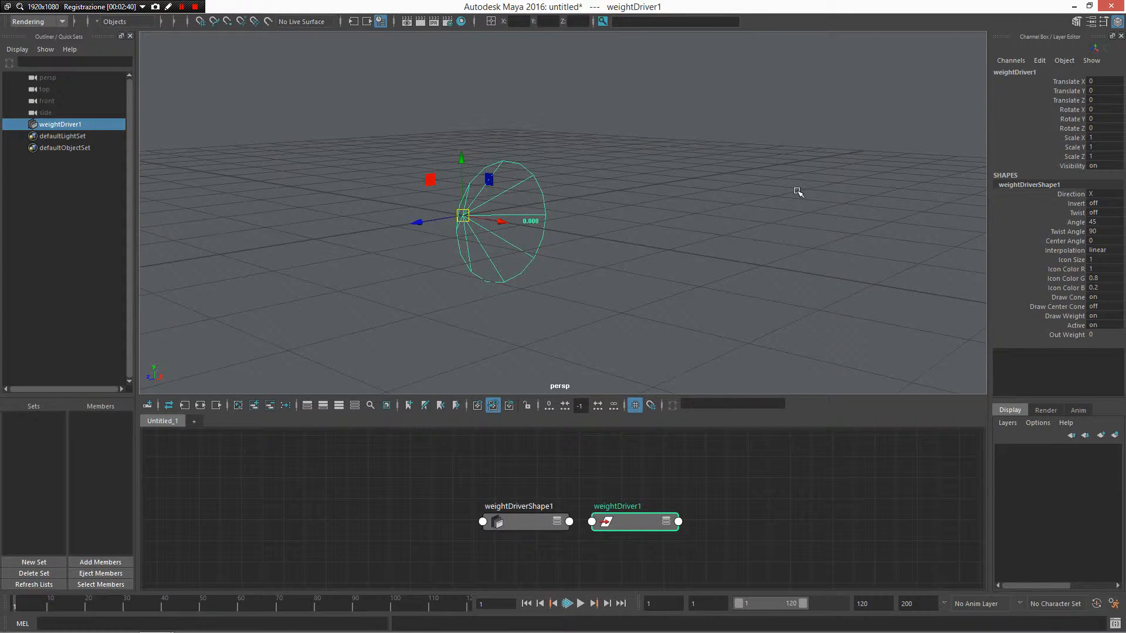
pyautogui.hotkey('ctrl', 'a')
# Examine the weight driver cone from several angles alongside its Weight Driver Attributes.
pyautogui.keyDown('alt'); pyautogui.moveTo(522, 261); pyautogui.dragTo(560, 271); pyautogui.keyUp('alt')
pyautogui.keyDown('alt'); pyautogui.moveTo(571, 275); pyautogui.dragTo(646, 319, button='right'); pyautogui.keyUp('alt')
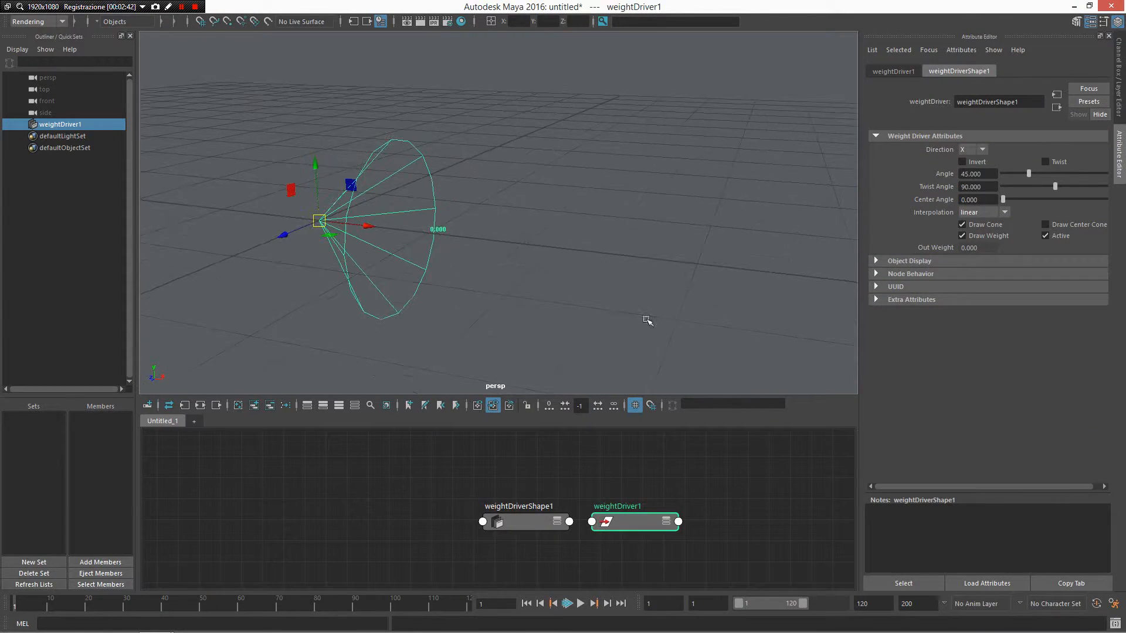
pyautogui.keyDown('alt'); pyautogui.moveTo(591, 252); pyautogui.dragTo(578, 229, button='right'); pyautogui.keyUp('alt')
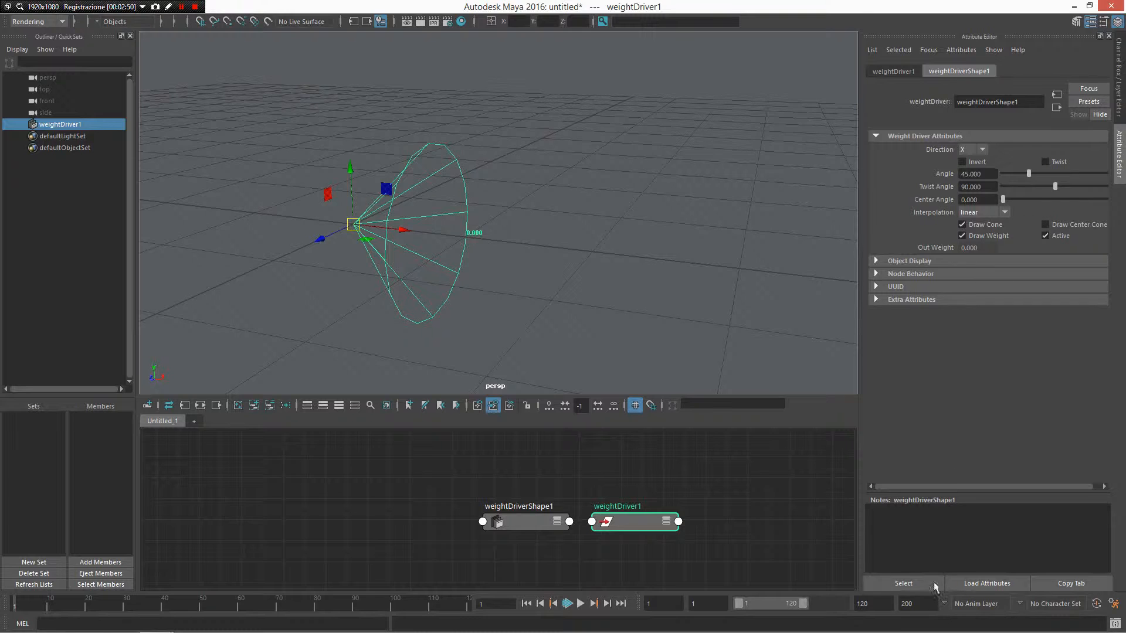
pyautogui.keyDown('alt'); pyautogui.moveTo(686, 338); pyautogui.dragTo(550, 203); pyautogui.keyUp('alt')
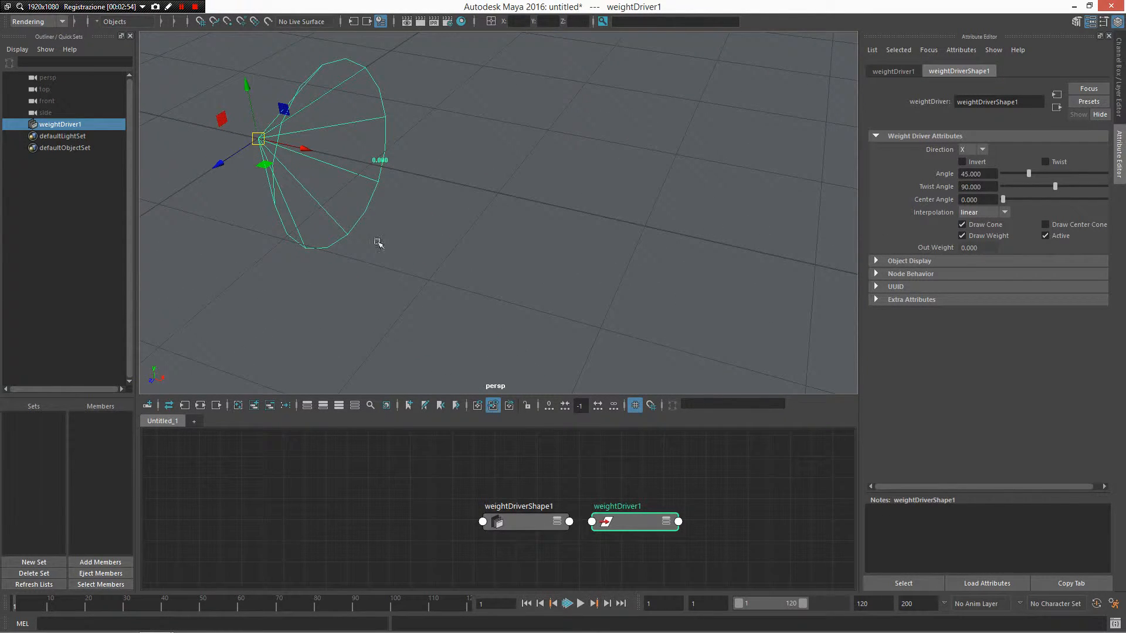
pyautogui.keyDown('alt'); pyautogui.moveTo(603, 249); pyautogui.dragTo(509, 213, button='right'); pyautogui.keyUp('alt')
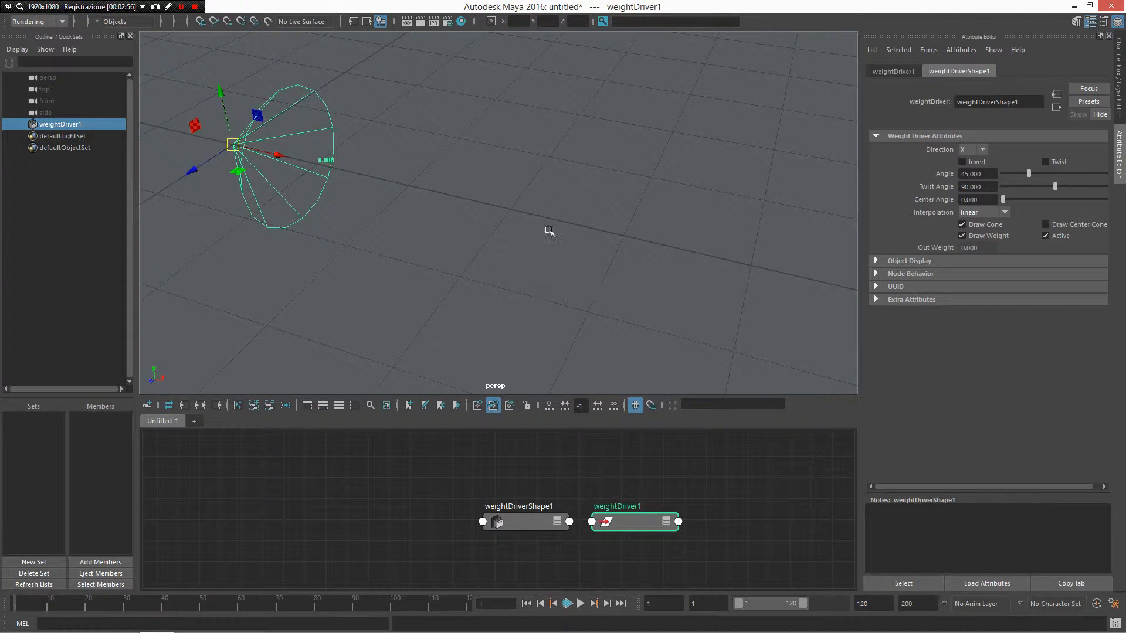
pyautogui.keyDown('alt'); pyautogui.moveTo(548, 229); pyautogui.dragTo(610, 251); pyautogui.keyUp('alt')
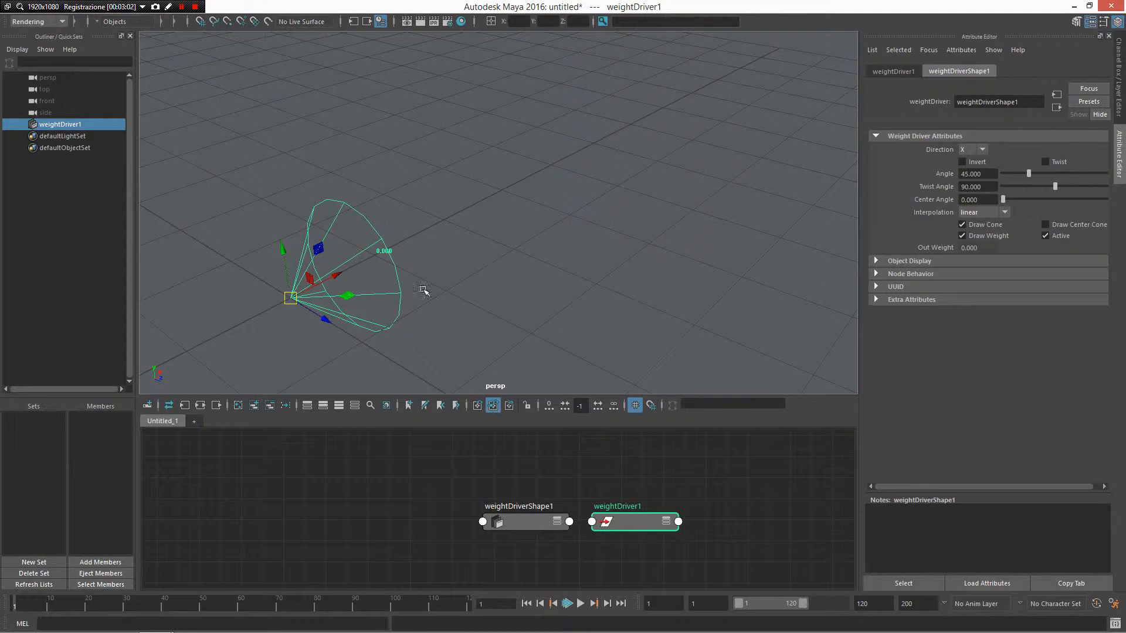
pyautogui.keyDown('alt'); pyautogui.moveTo(470, 312); pyautogui.dragTo(435, 208); pyautogui.keyUp('alt')
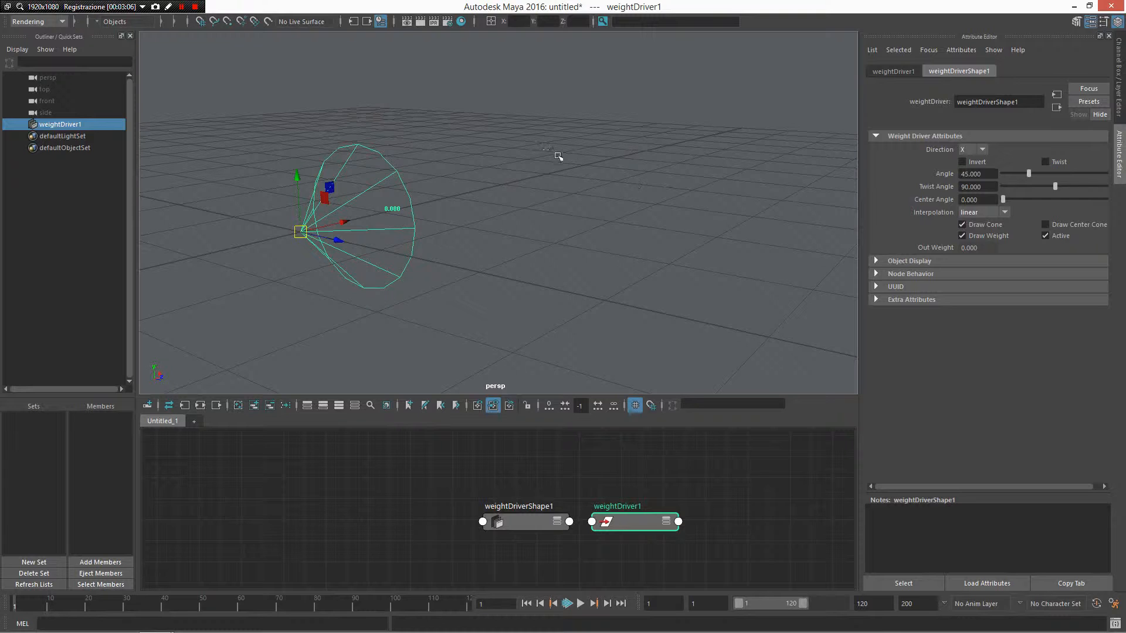
# Select the weightDriverShape1 node and open the Connection Editor to reach its matrix attributes.
pyautogui.moveTo(546, 469); pyautogui.dragTo(416, 520)
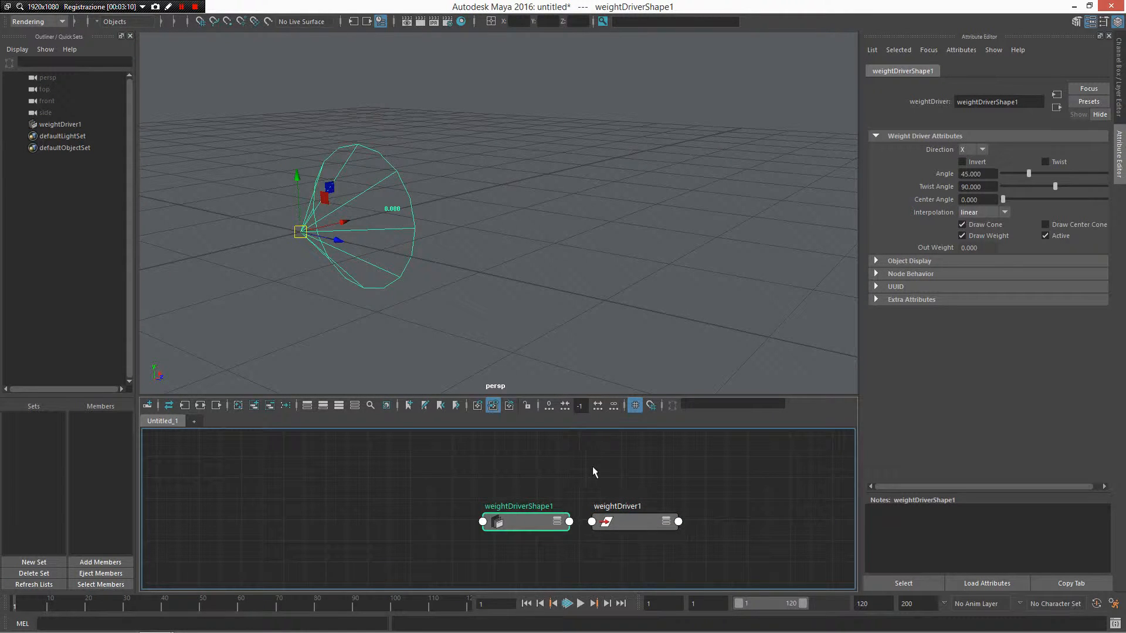
pyautogui.rightClick(573, 455)
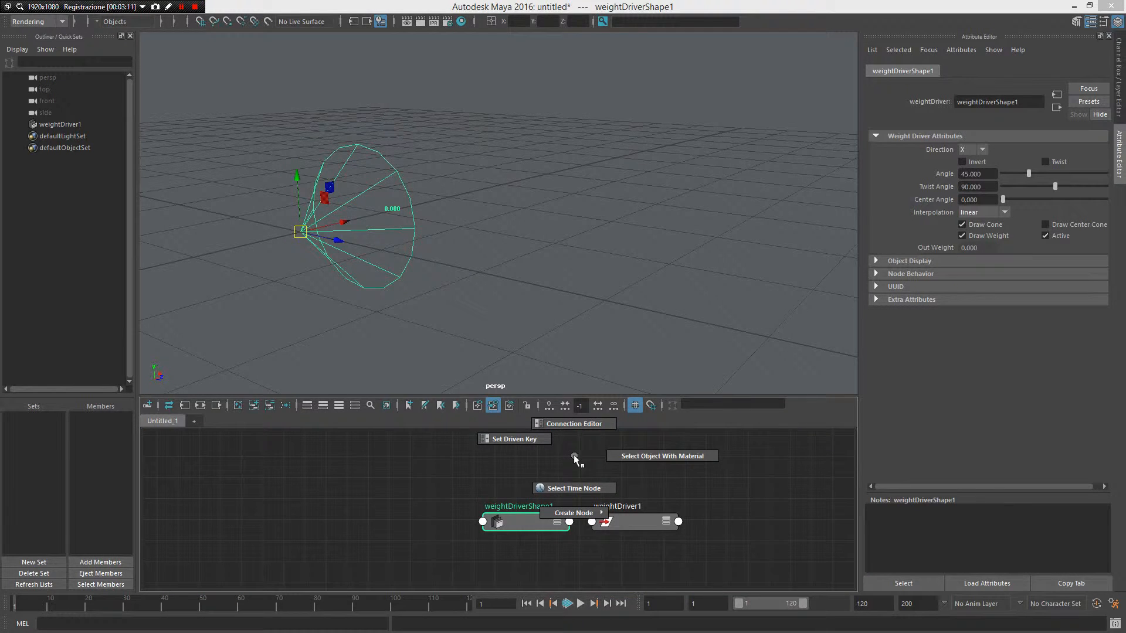
pyautogui.click(574, 424)
pyautogui.moveTo(857, 309)
pyautogui.mouseDown()
pyautogui.moveTo(950, 309)
pyautogui.moveTo(860, 302)
pyautogui.mouseUp()
pyautogui.scroll(-20, 901, 370)
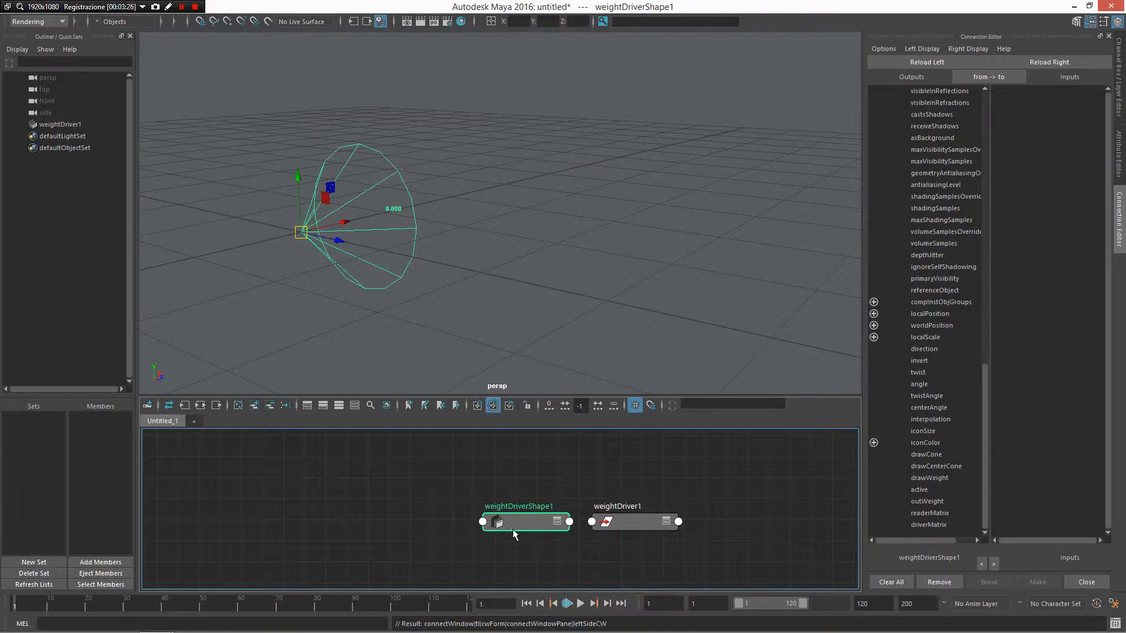
# Rearrange the node graph so the weightDriver1 transform sits before weightDriverShape1 on about the same row.
pyautogui.moveTo(513, 530); pyautogui.dragTo(531, 495)
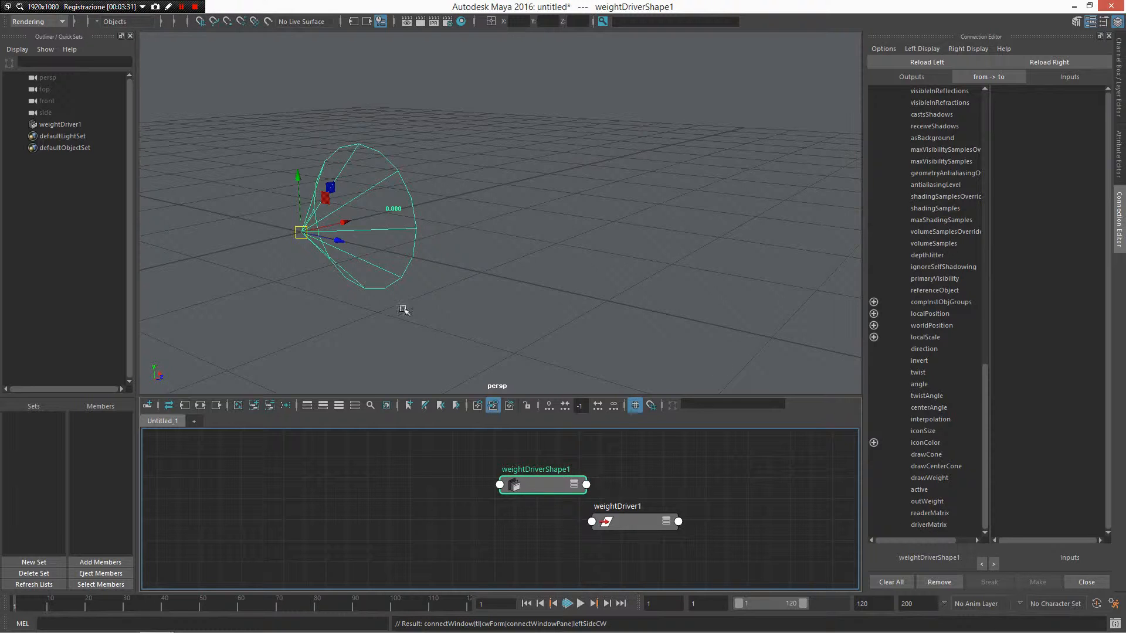
pyautogui.keyDown('alt'); pyautogui.moveTo(403, 308); pyautogui.dragTo(447, 288); pyautogui.keyUp('alt')
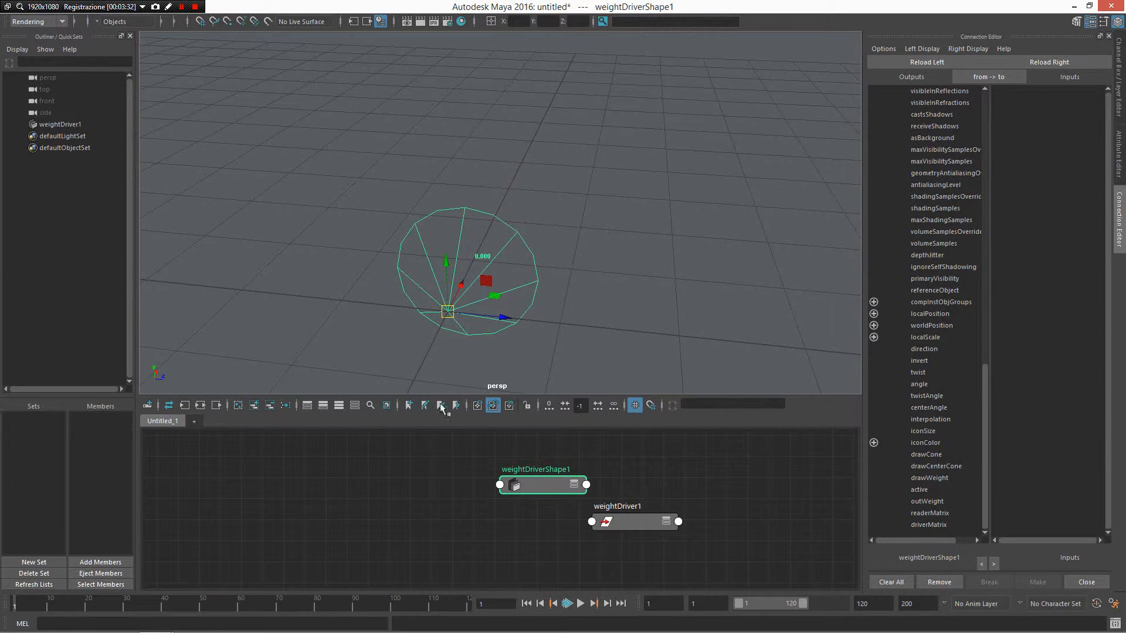
pyautogui.moveTo(636, 526); pyautogui.dragTo(397, 494)
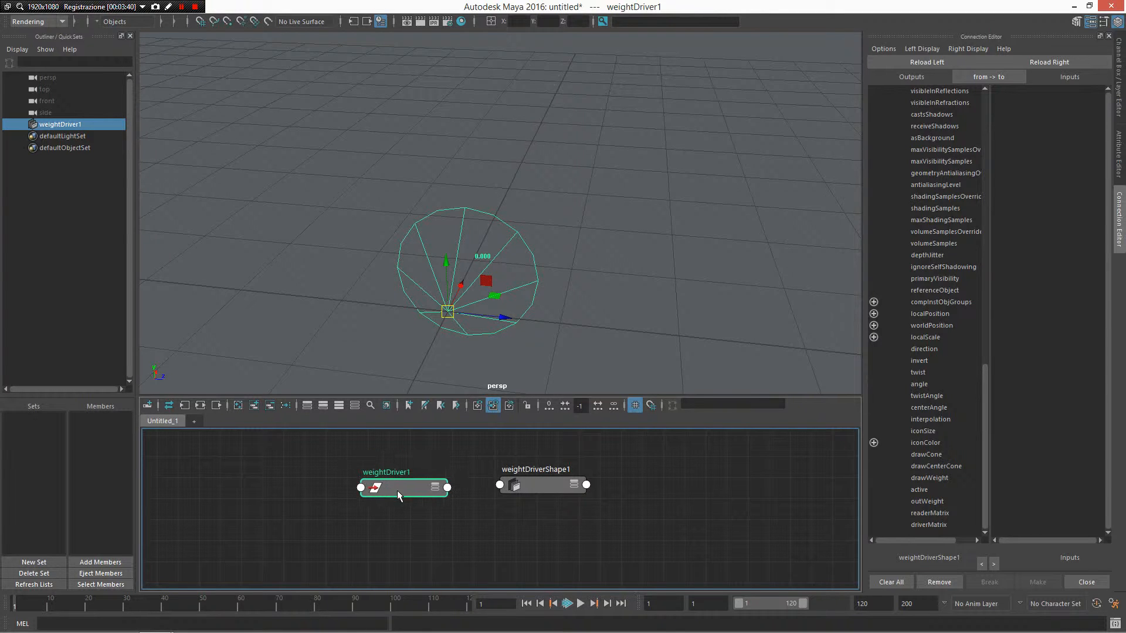
pyautogui.click(547, 484)
pyautogui.moveTo(546, 484); pyautogui.dragTo(524, 493)
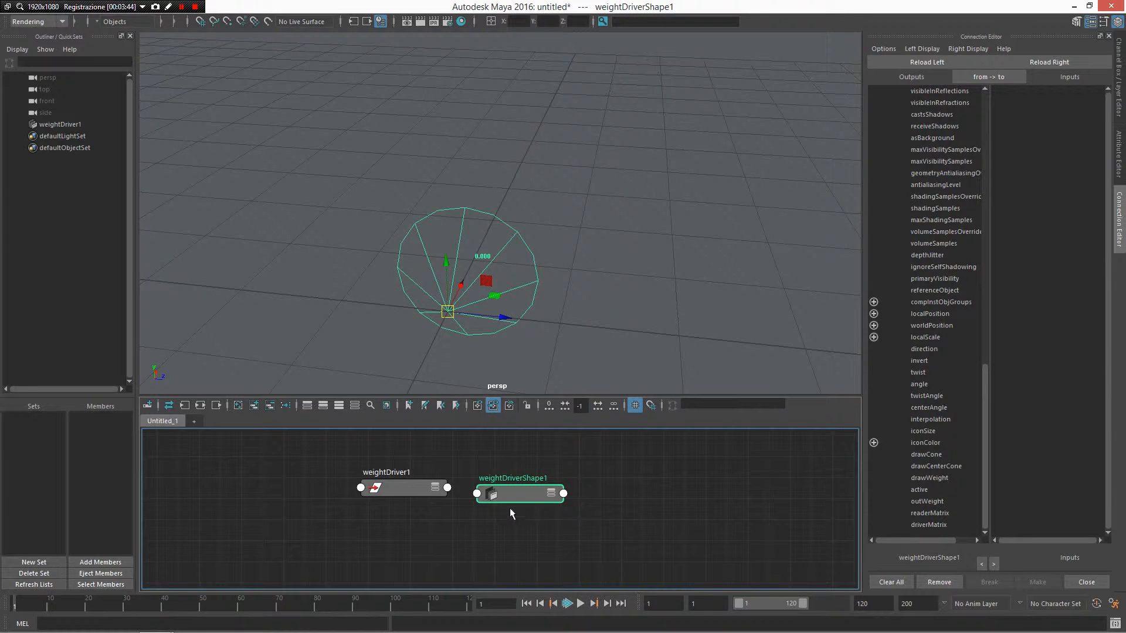
# Load weightDriver1 as the output side and weightDriverShape1 as the input side of the Connection Editor.
pyautogui.click(432, 489)
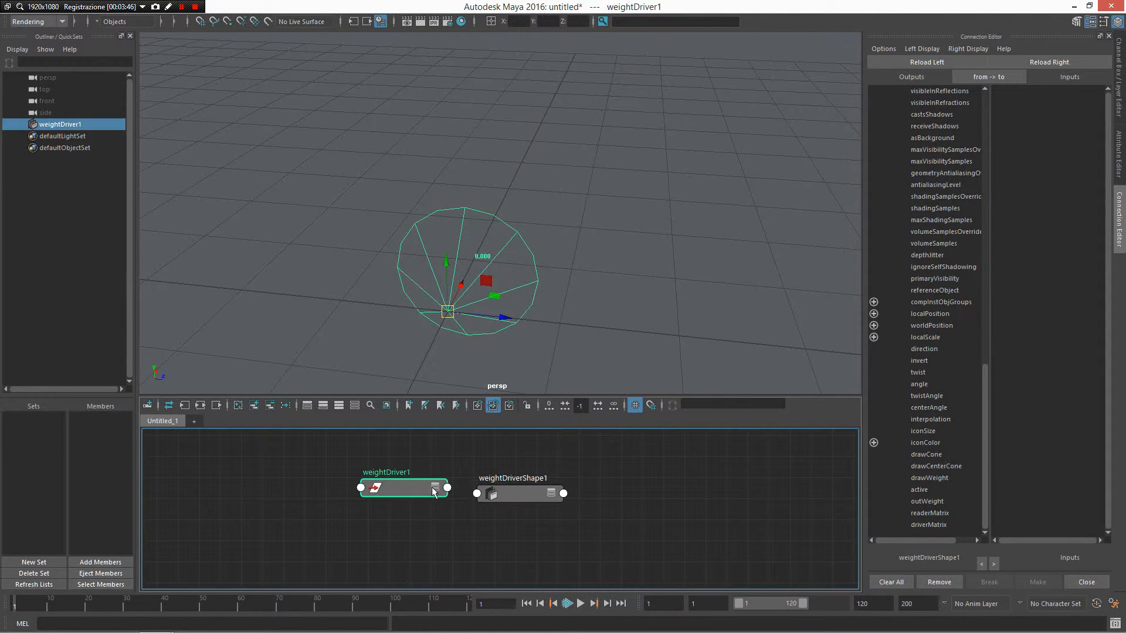
pyautogui.click(925, 64)
pyautogui.click(527, 494)
pyautogui.click(1046, 63)
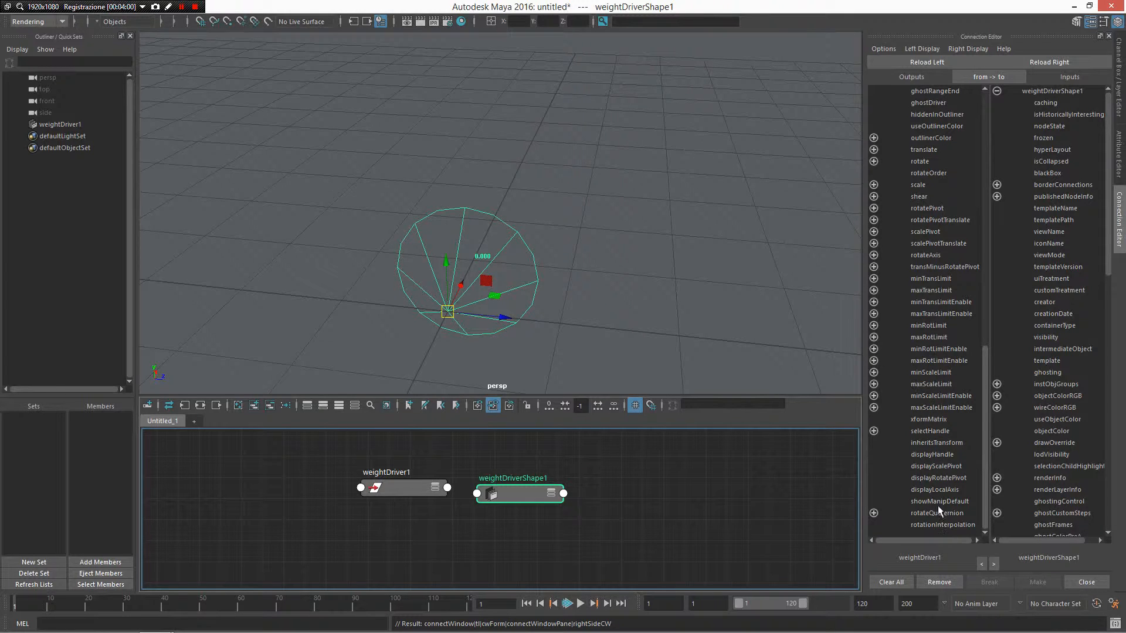
# Connect the worldMatrix of weightDriver1 to the readerMatrix of weightDriverShape1.
pyautogui.scroll(8, 932, 393)
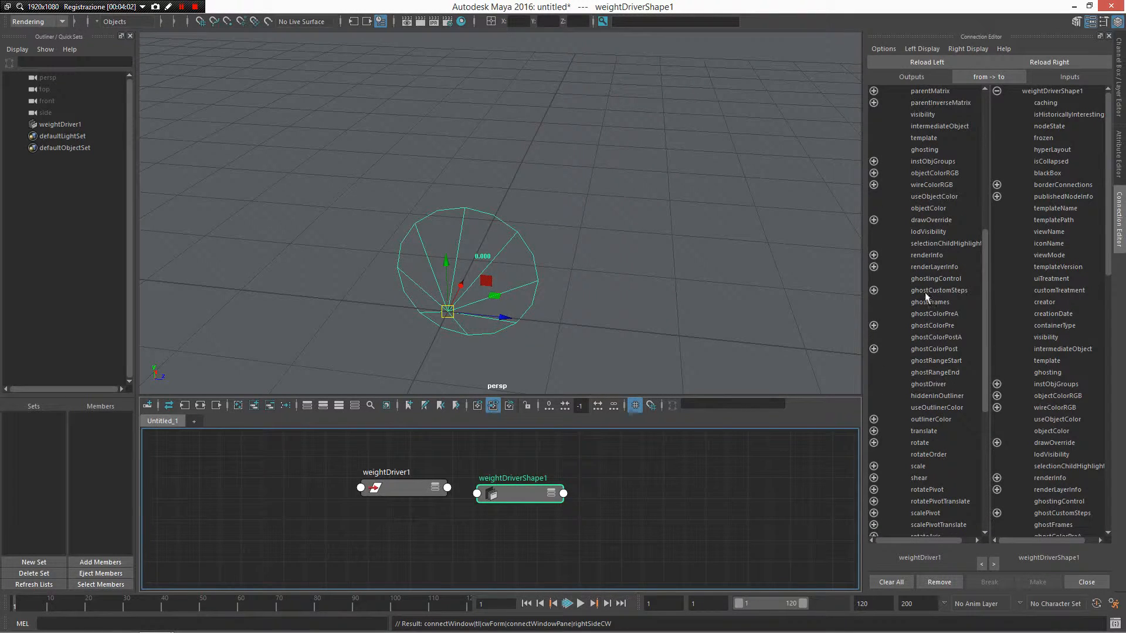
pyautogui.scroll(8, 936, 197)
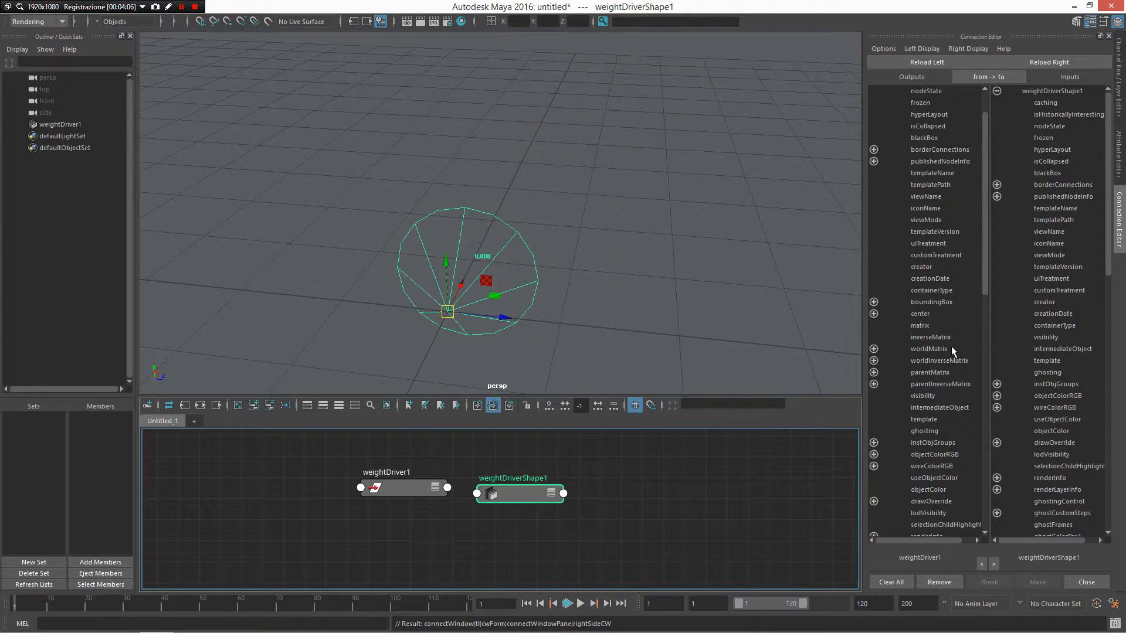
pyautogui.click(951, 347)
pyautogui.scroll(-15, 1057, 440)
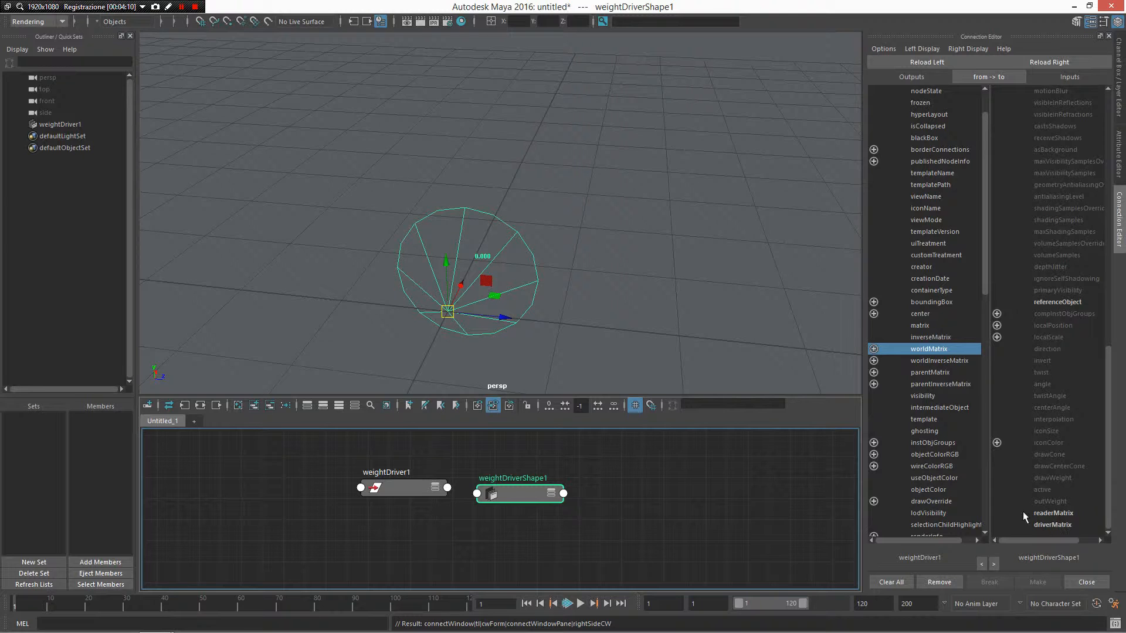
pyautogui.click(1049, 513)
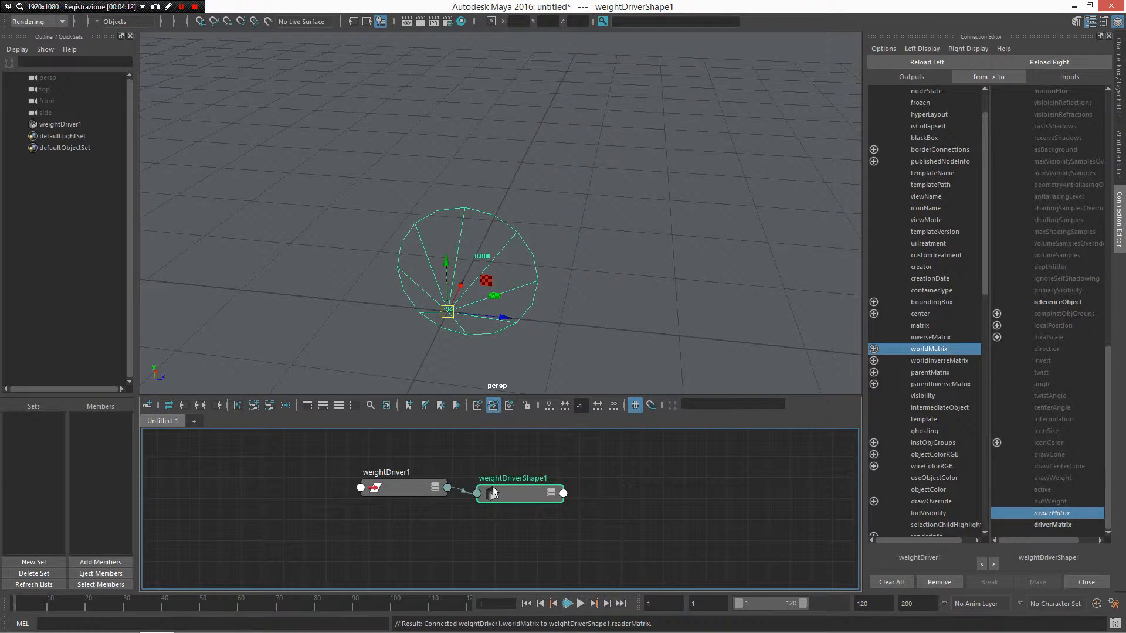
# Space the weightDriver1 and weightDriverShape1 nodes farther apart in the node graph, then clear the selection.
pyautogui.moveTo(411, 488); pyautogui.dragTo(383, 483)
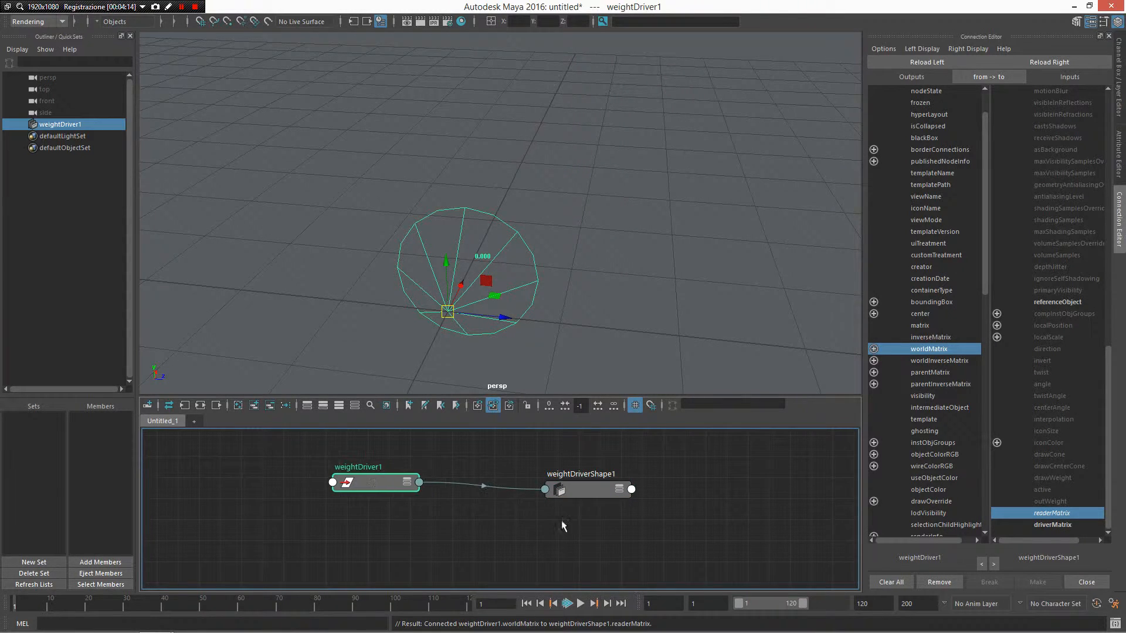
pyautogui.click(519, 495)
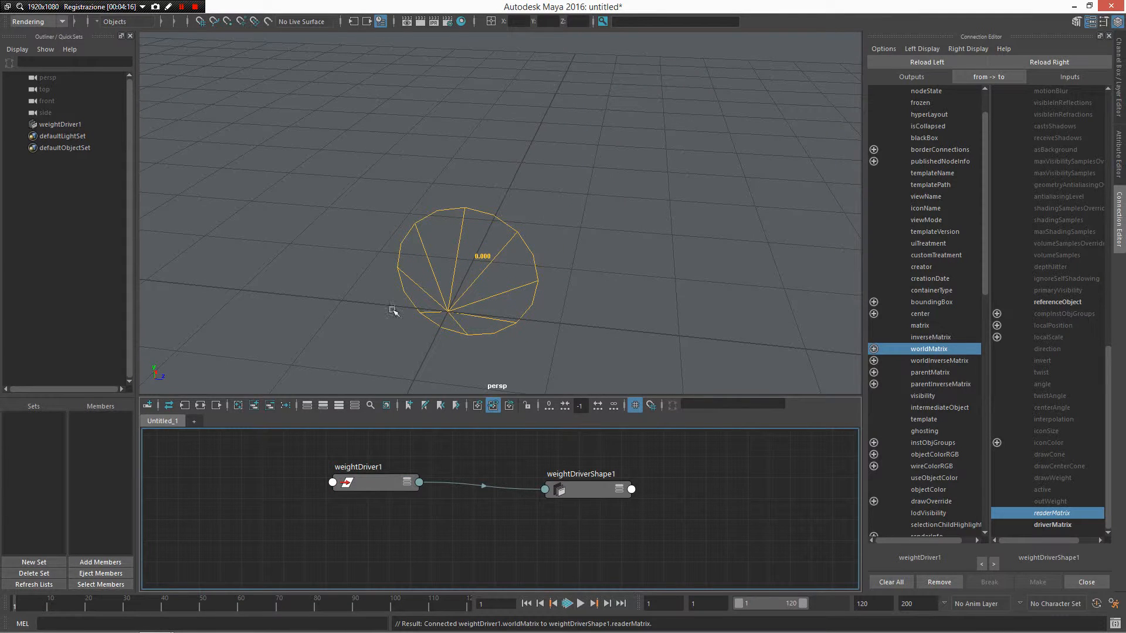
# Select the weightDriver1 cone and examine its shape and orientation on the grid from several angles.
pyautogui.keyDown('alt'); pyautogui.moveTo(549, 307); pyautogui.dragTo(390, 267); pyautogui.keyUp('alt')
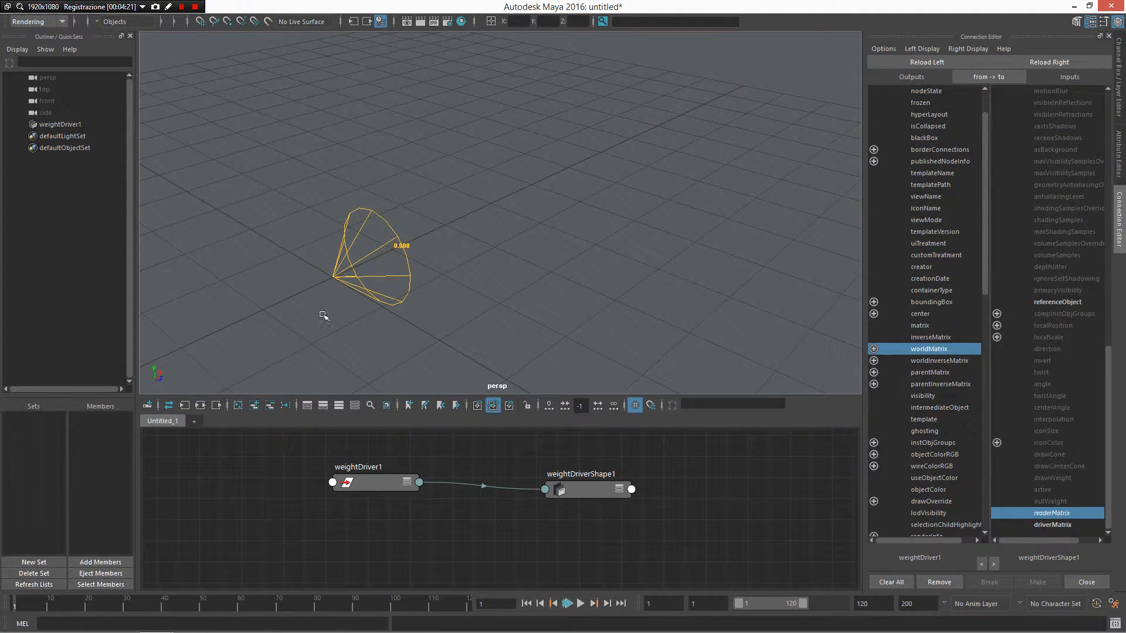
pyautogui.click(379, 300)
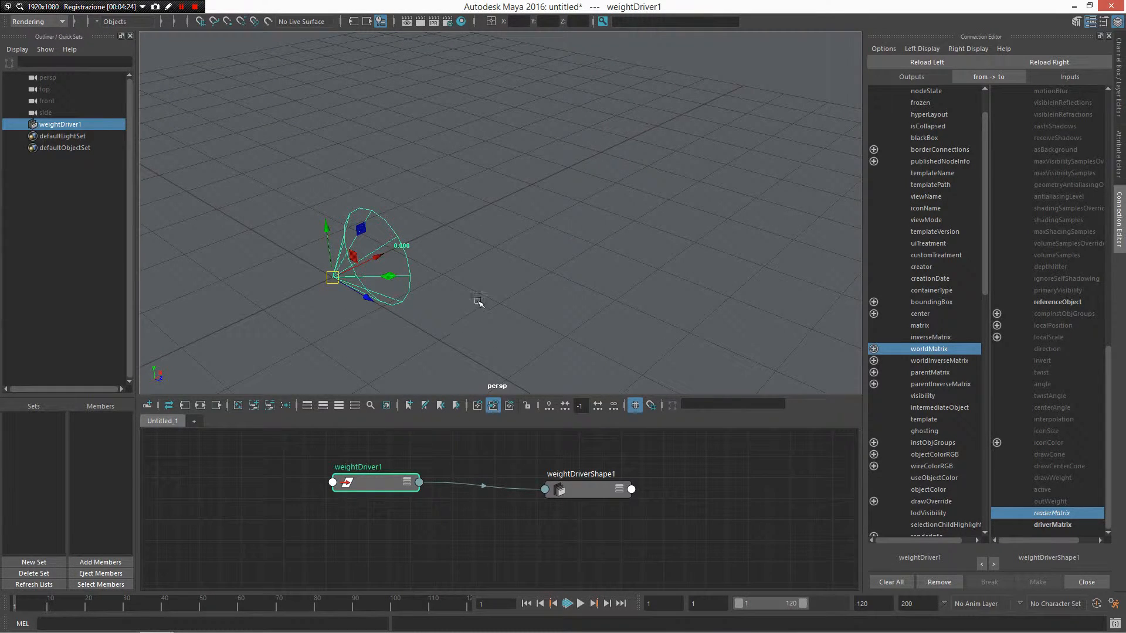
pyautogui.keyDown('alt'); pyautogui.moveTo(484, 228); pyautogui.dragTo(369, 208); pyautogui.keyUp('alt')
pyautogui.keyDown('alt'); pyautogui.moveTo(368, 209); pyautogui.dragTo(380, 221, button='middle'); pyautogui.keyUp('alt')
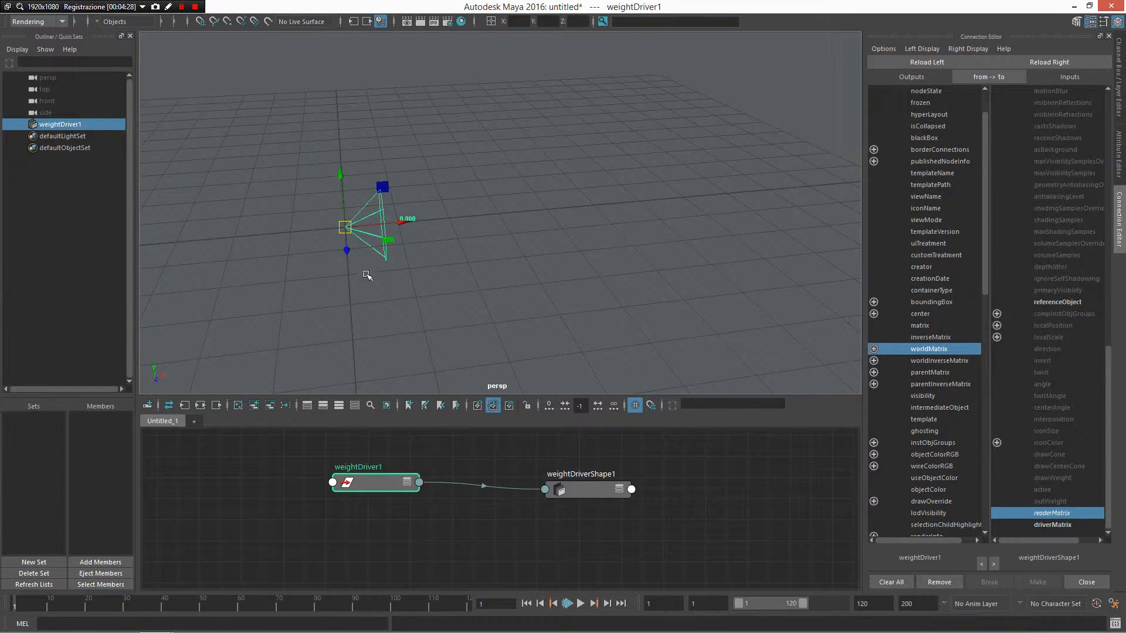
pyautogui.keyDown('alt'); pyautogui.moveTo(482, 258); pyautogui.dragTo(440, 309); pyautogui.keyUp('alt')
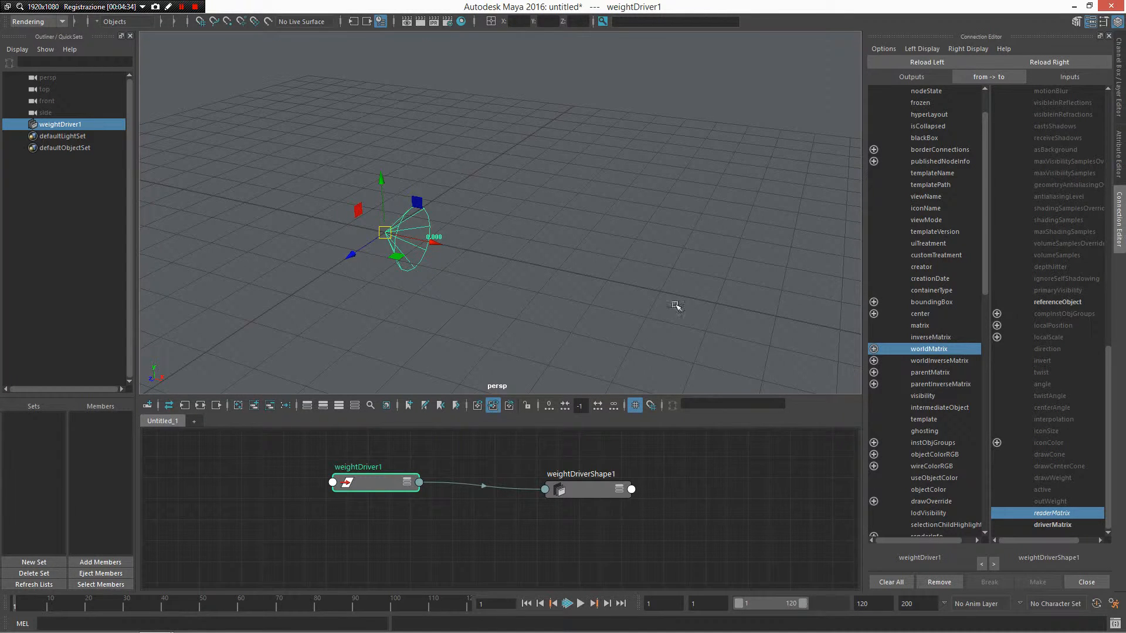
pyautogui.keyDown('alt'); pyautogui.moveTo(698, 283); pyautogui.dragTo(632, 255); pyautogui.keyUp('alt')
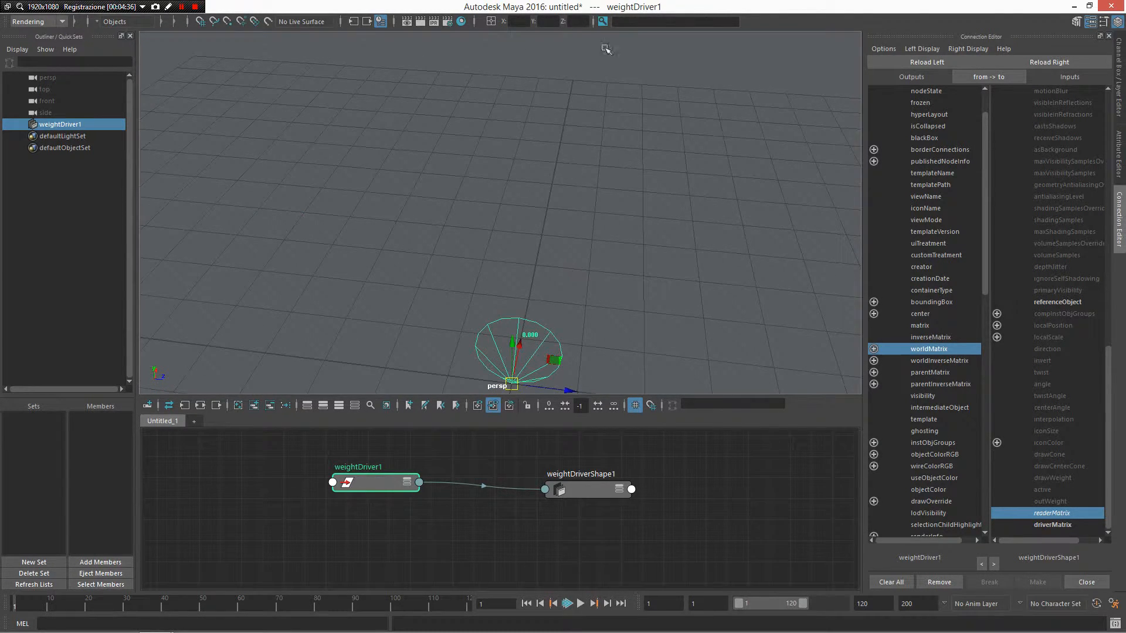
pyautogui.keyDown('alt'); pyautogui.moveTo(595, 128); pyautogui.dragTo(409, 223); pyautogui.keyUp('alt')
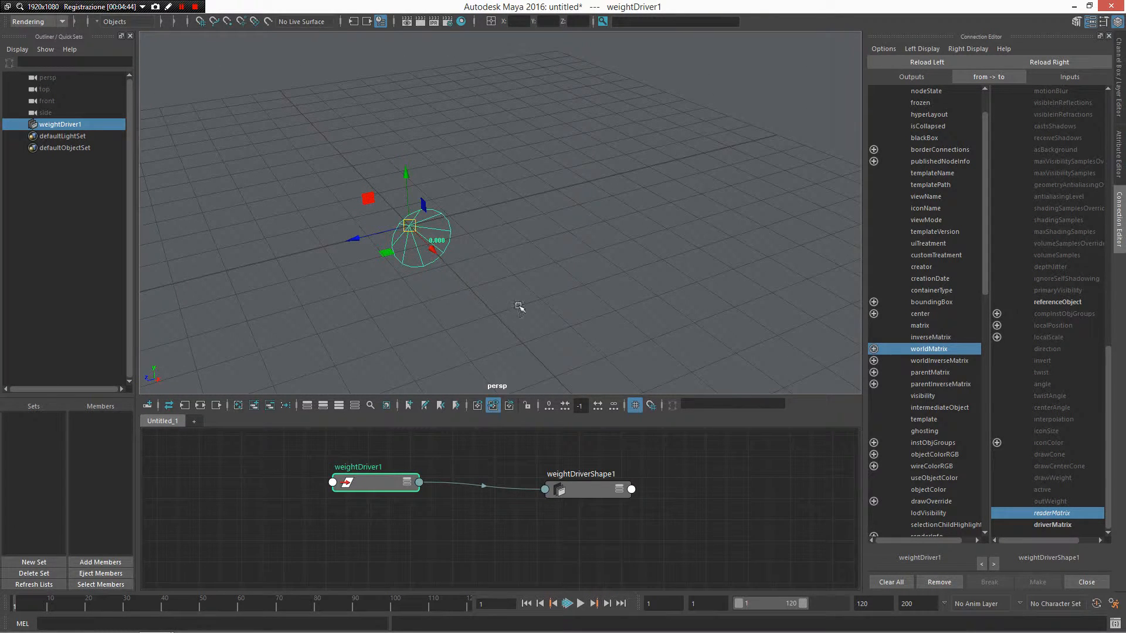
# Keep weightDriver1 selected and display the weightDriverShape1 attributes in the Attribute Editor.
pyautogui.click(463, 182)
pyautogui.hotkey('ctrl', 'z')
pyautogui.click(1120, 151)
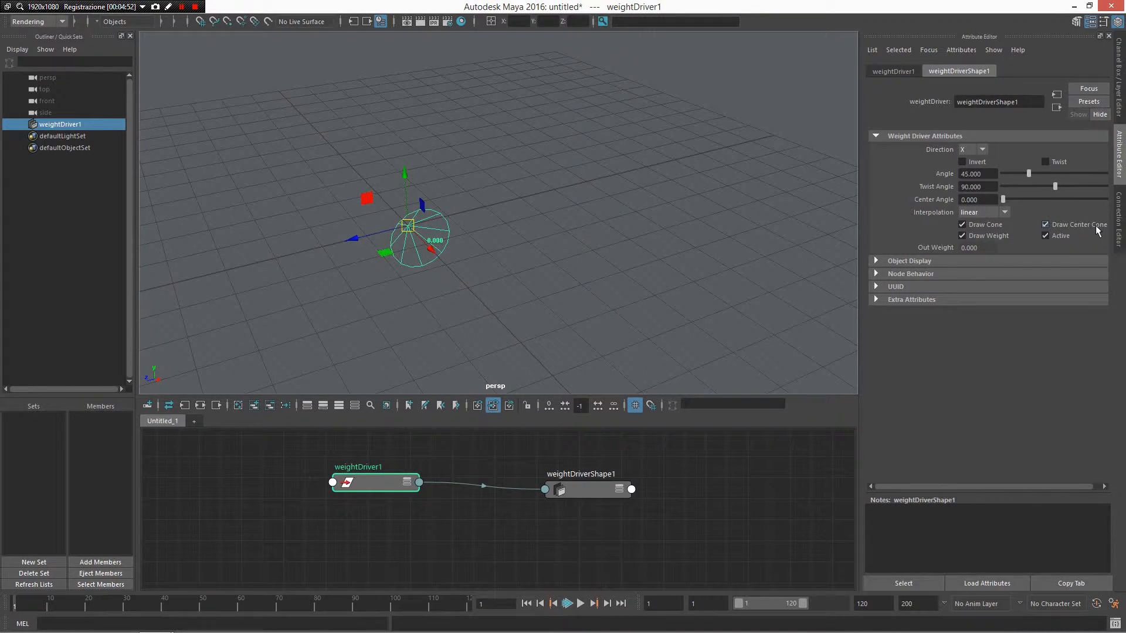
# Raise the weightDriver1 cone a short distance along the Y axis above the grid.
pyautogui.click(603, 193)
pyautogui.click(431, 211)
pyautogui.moveTo(408, 180); pyautogui.dragTo(407, 154)
pyautogui.keyDown('alt'); pyautogui.moveTo(432, 151); pyautogui.dragTo(537, 238, button='right'); pyautogui.keyUp('alt')
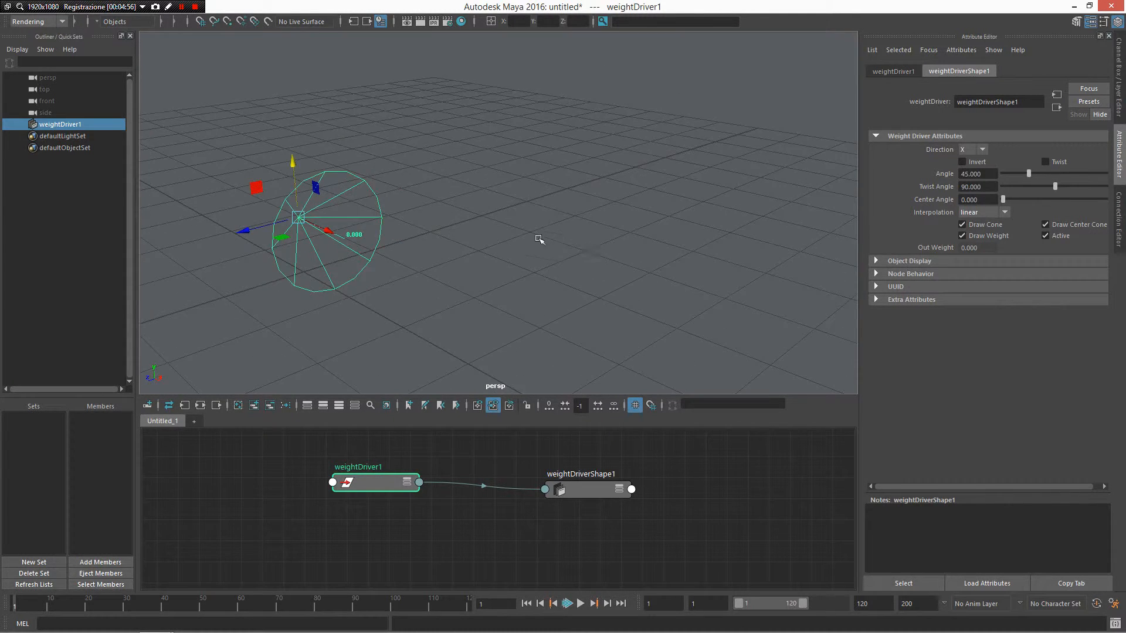
# Examine the raised weightDriver1 cone from the side and from the front to see which way it opens.
pyautogui.keyDown('alt'); pyautogui.moveTo(537, 238); pyautogui.dragTo(599, 224); pyautogui.keyUp('alt')
pyautogui.click(600, 224)
pyautogui.click(365, 264)
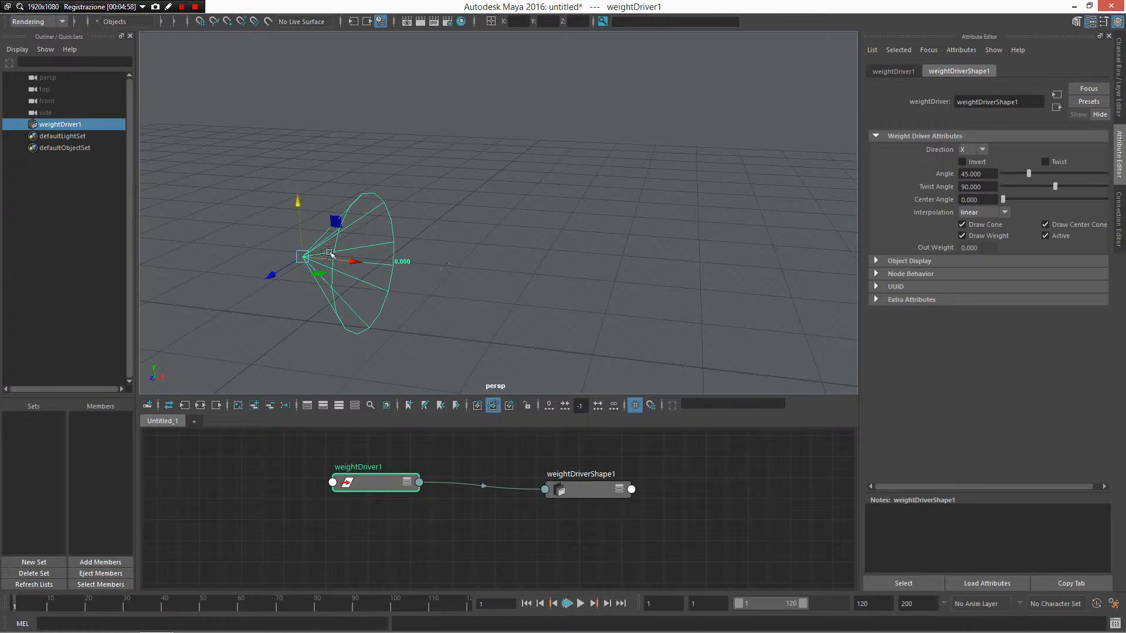
pyautogui.keyDown('alt'); pyautogui.moveTo(417, 254); pyautogui.dragTo(392, 276); pyautogui.keyUp('alt')
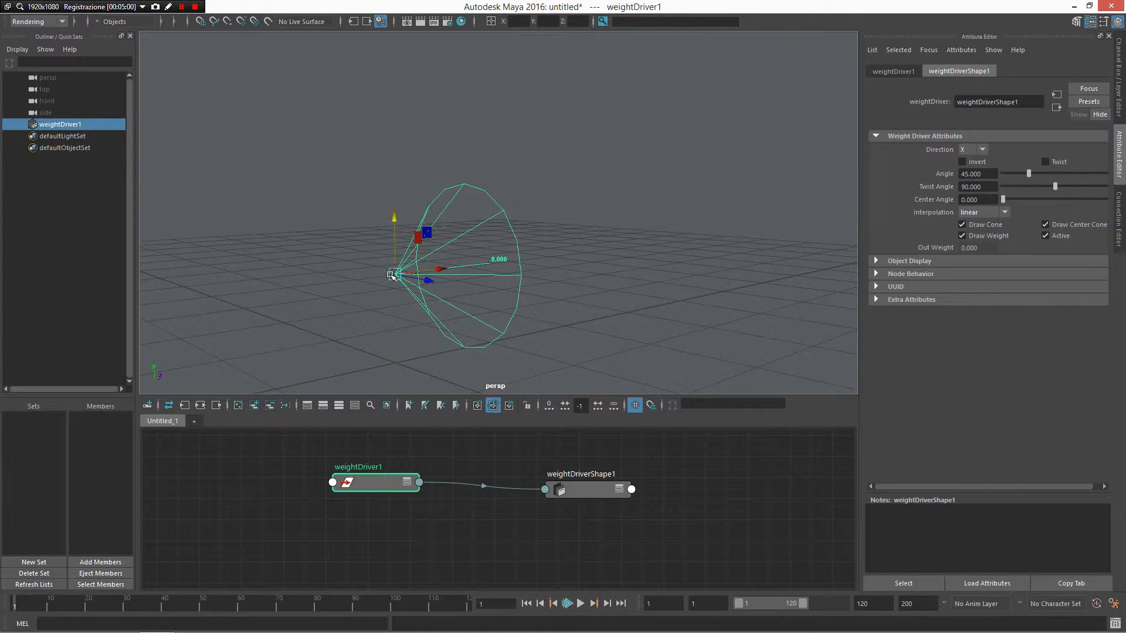
pyautogui.keyDown('alt'); pyautogui.moveTo(560, 262); pyautogui.dragTo(424, 261); pyautogui.keyUp('alt')
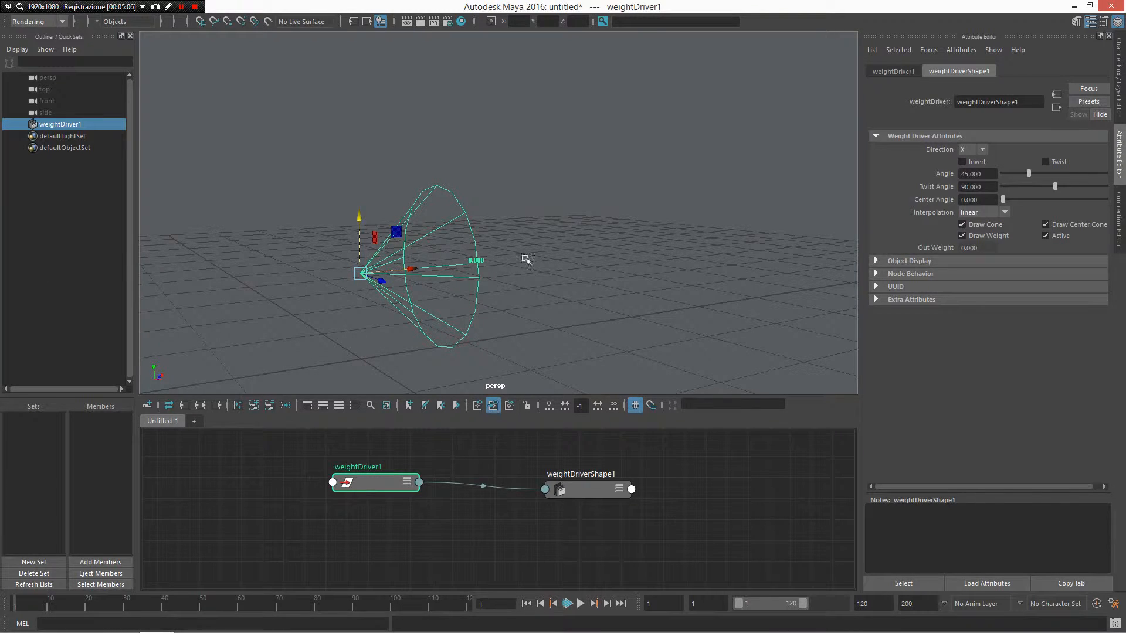
pyautogui.keyDown('alt'); pyautogui.moveTo(693, 269); pyautogui.dragTo(516, 259); pyautogui.keyUp('alt')
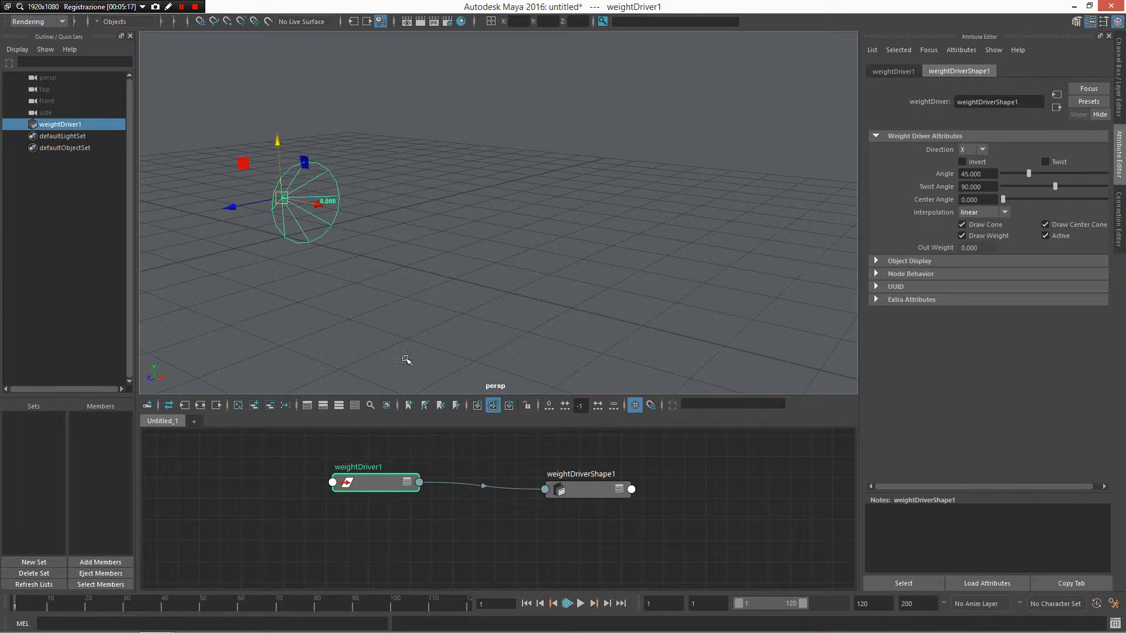
# Create a locator node in an empty area of the node graph.
pyautogui.click(546, 527)
pyautogui.press('Tab')
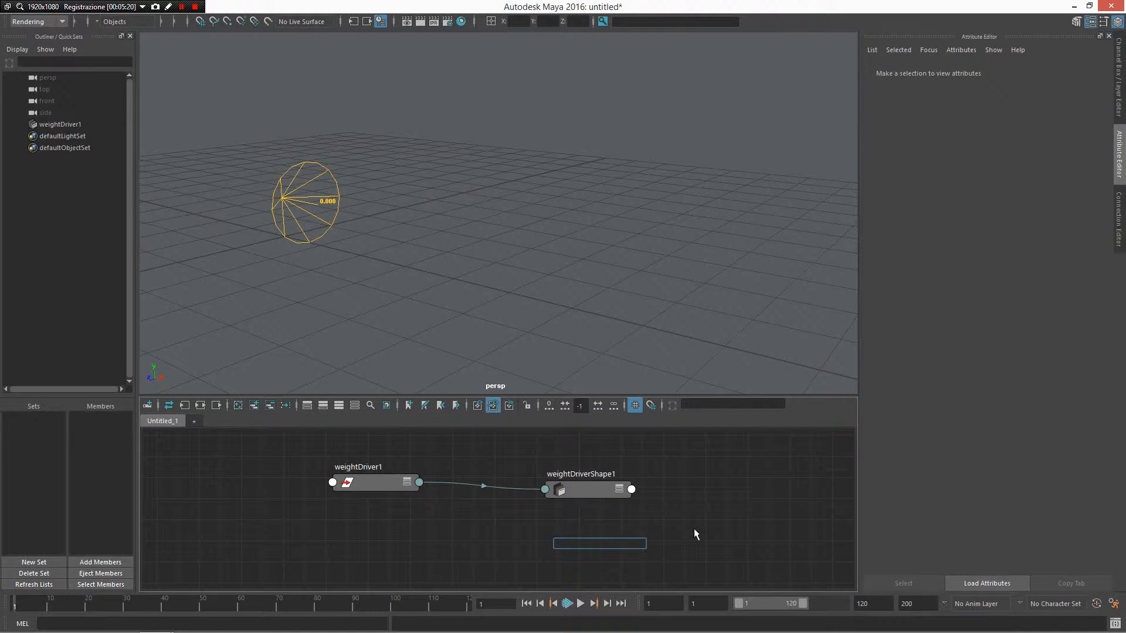
pyautogui.write('locar')
pyautogui.press('BackSpace')
pyautogui.press('Down')
pyautogui.press('Down')
pyautogui.press('Down')
pyautogui.press('Return')
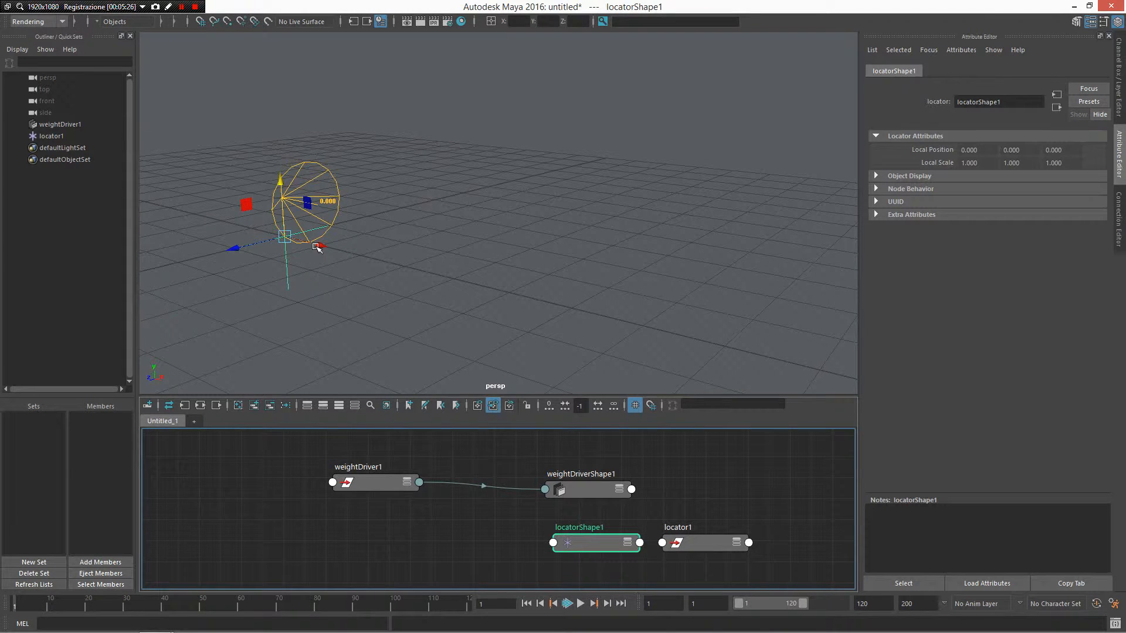
# Move the locator along X away from the cone's open side and raise it along Y to roughly the cone's height.
pyautogui.moveTo(317, 248); pyautogui.dragTo(530, 297)
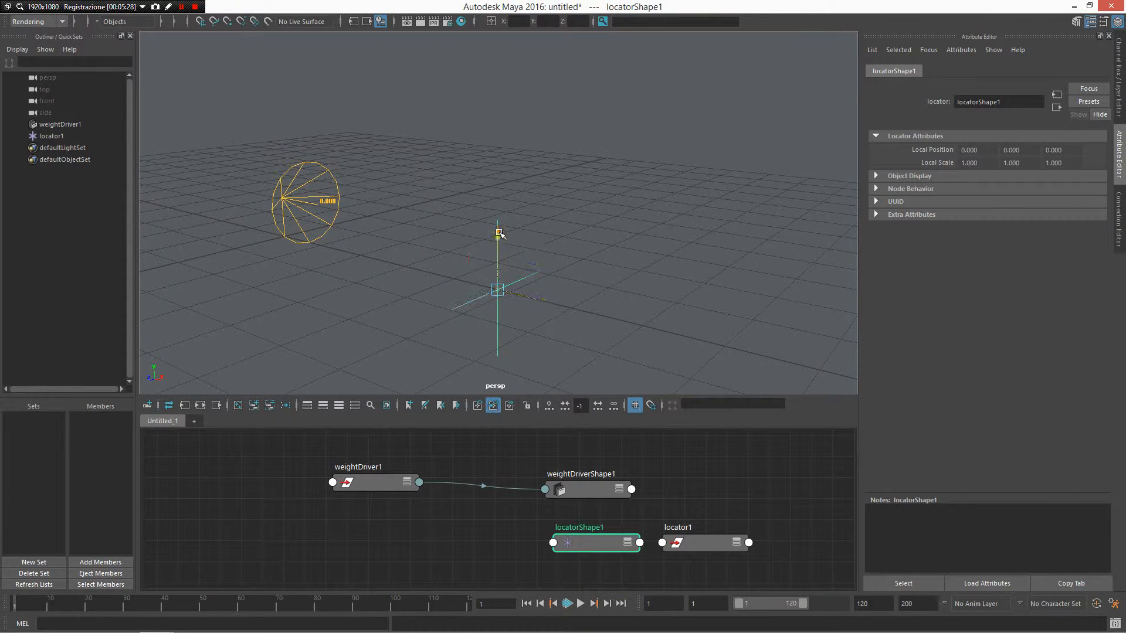
pyautogui.moveTo(499, 233); pyautogui.dragTo(498, 184)
pyautogui.keyDown('alt'); pyautogui.moveTo(446, 213); pyautogui.dragTo(473, 216); pyautogui.keyUp('alt')
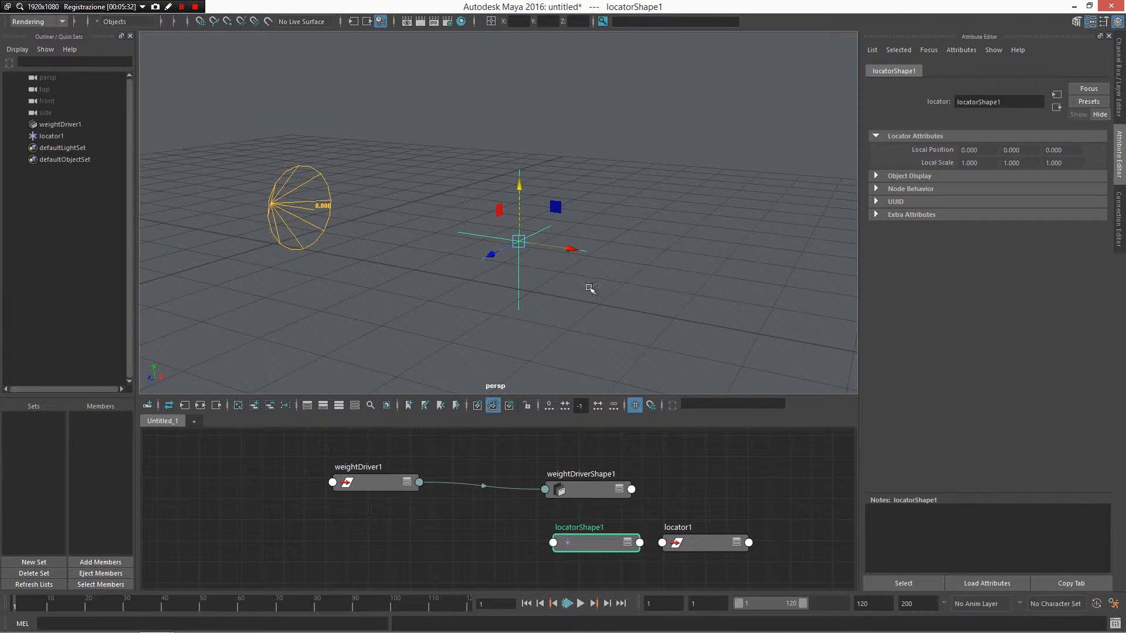
pyautogui.keyDown('alt'); pyautogui.moveTo(439, 258); pyautogui.dragTo(445, 283); pyautogui.keyUp('alt')
pyautogui.keyDown('alt'); pyautogui.moveTo(385, 332); pyautogui.dragTo(565, 279); pyautogui.keyUp('alt')
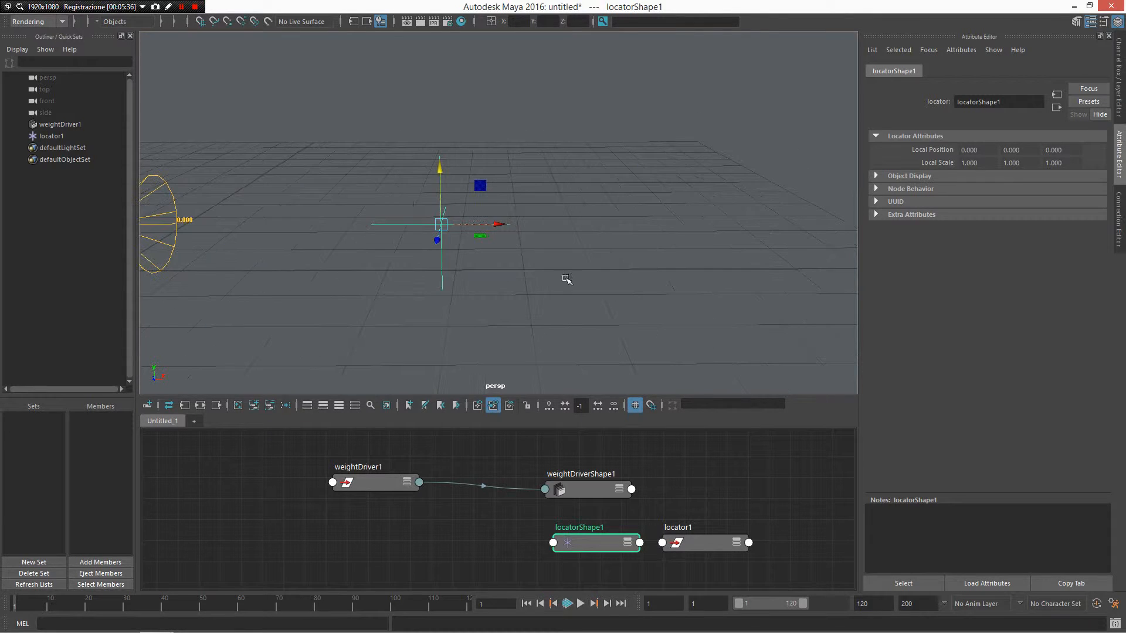
pyautogui.keyDown('alt'); pyautogui.moveTo(399, 184); pyautogui.dragTo(505, 194); pyautogui.keyUp('alt')
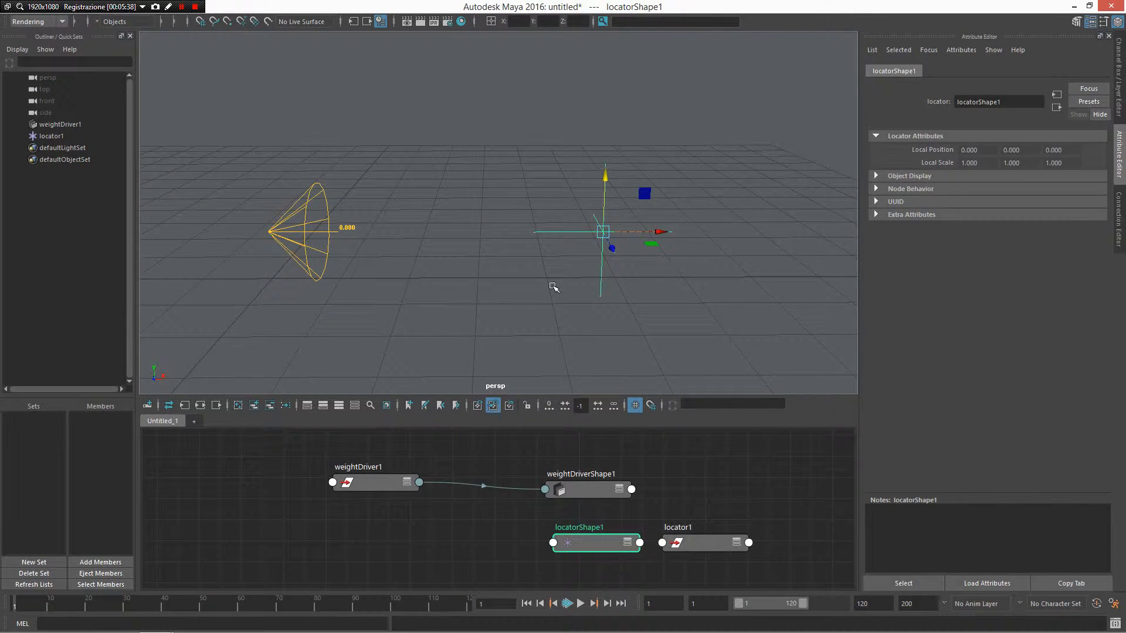
# Place the locatorShape1 node under weightDriver1 and browse its output attributes in the Connection Editor.
pyautogui.moveTo(612, 551); pyautogui.dragTo(369, 530)
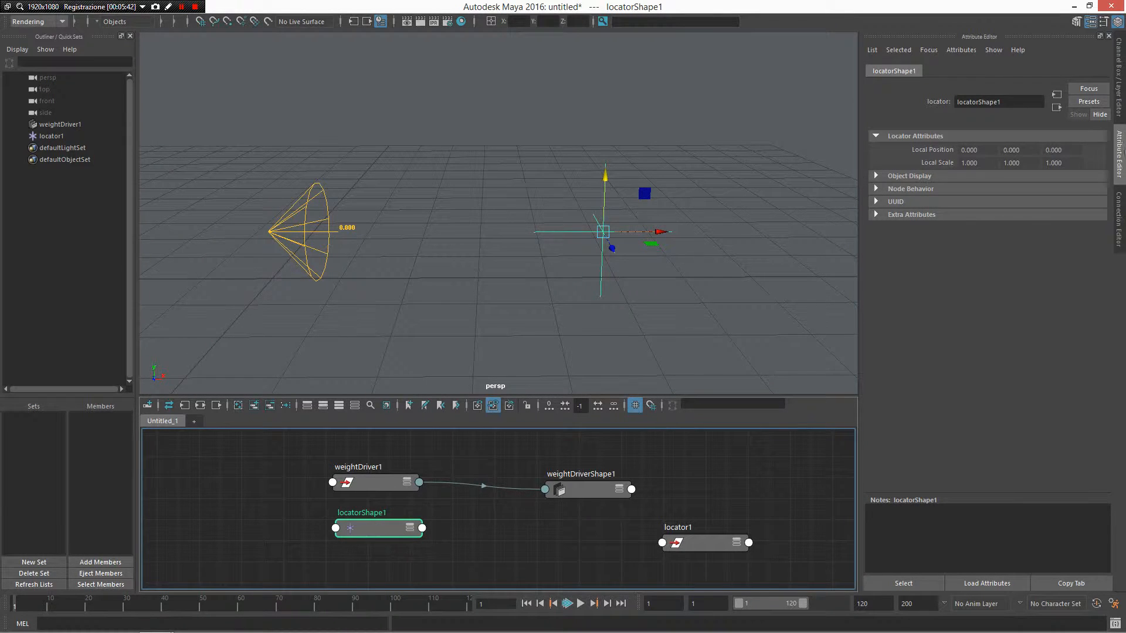
pyautogui.click(1117, 218)
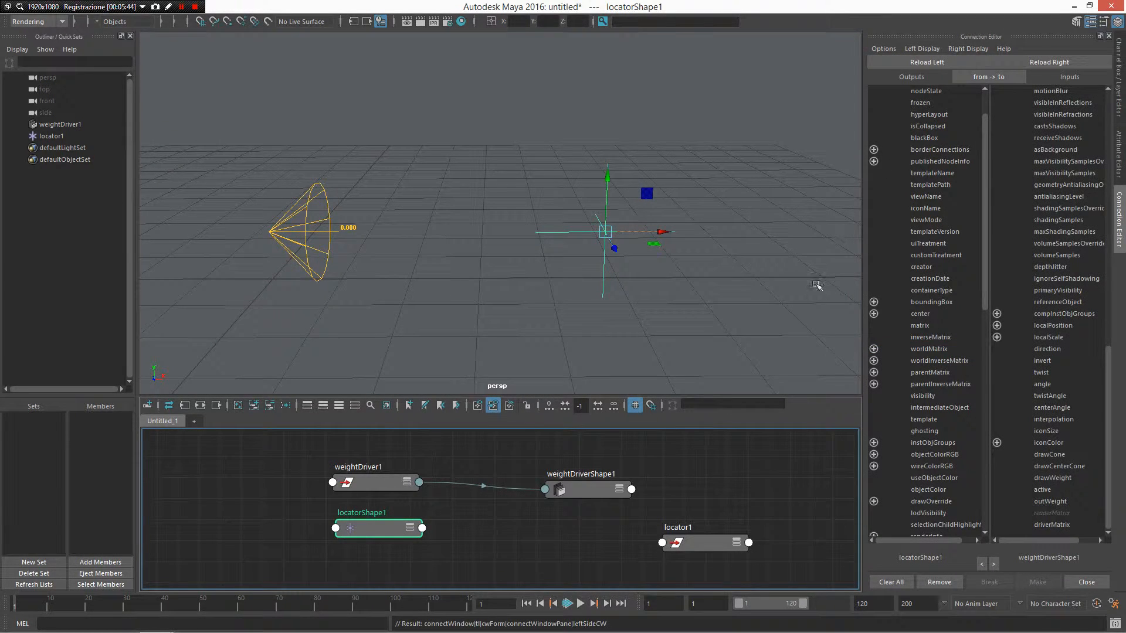
pyautogui.moveTo(343, 518); pyautogui.dragTo(397, 507)
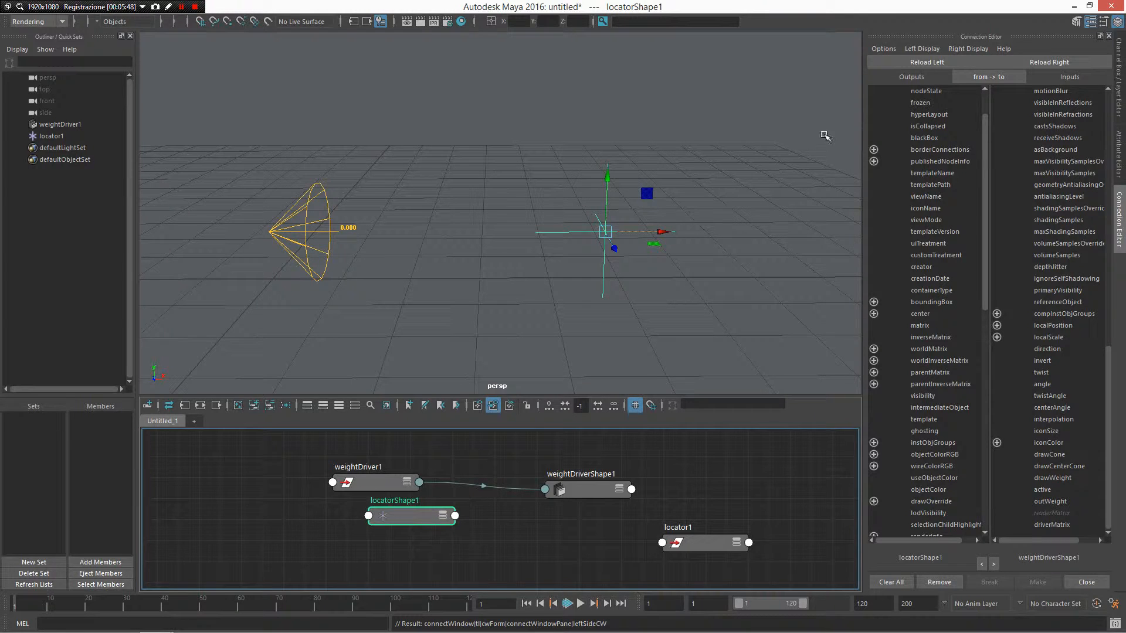
pyautogui.scroll(-10, 932, 441)
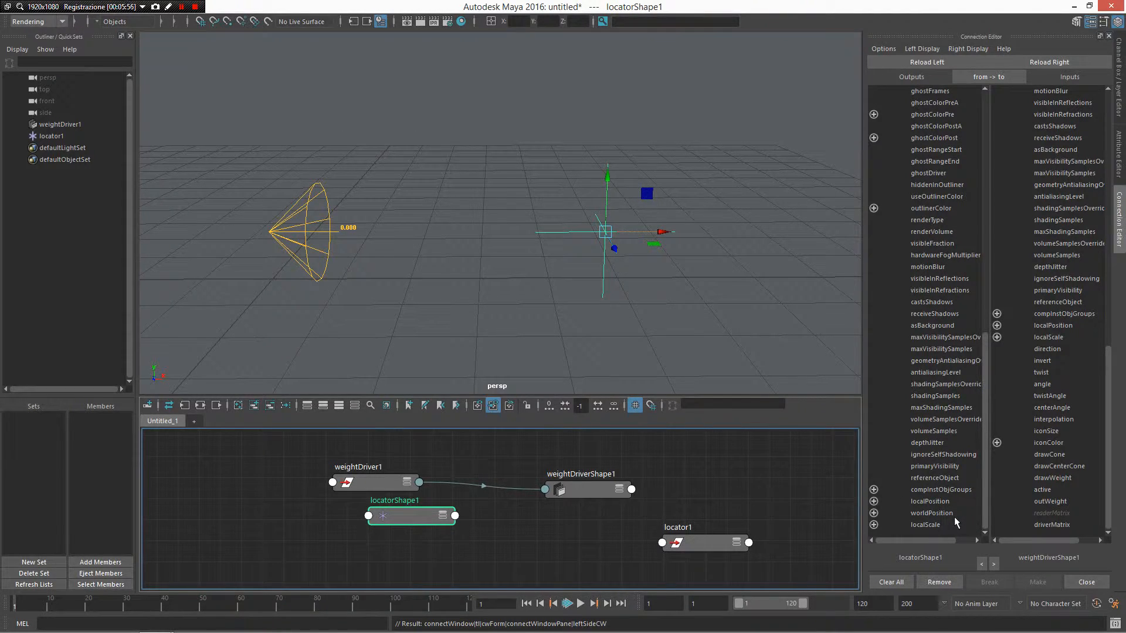
pyautogui.scroll(6, 955, 521)
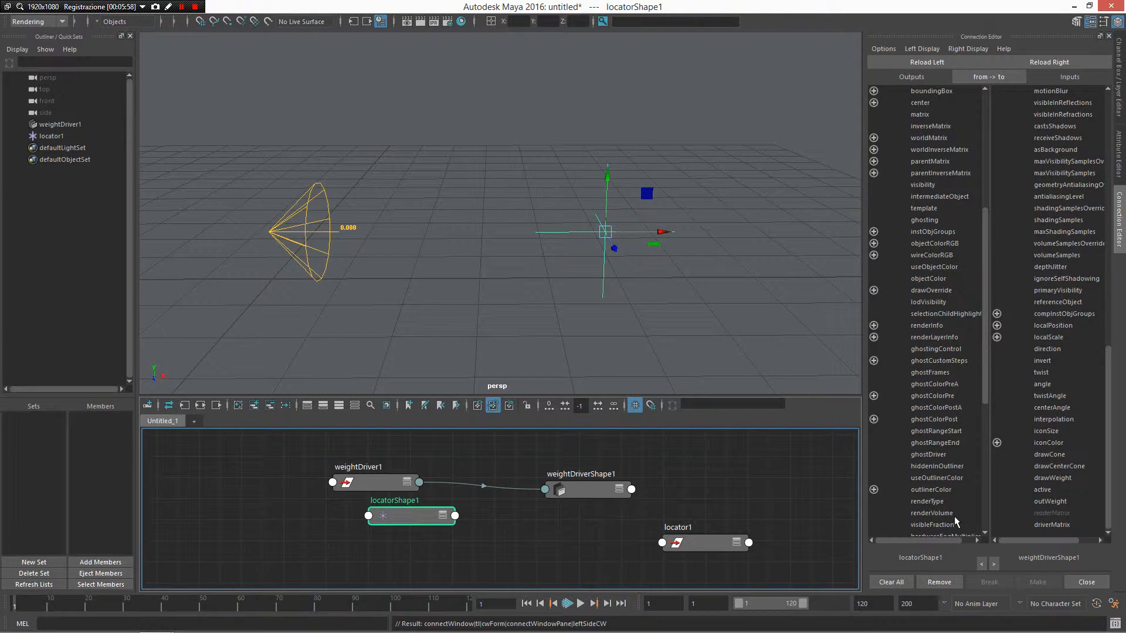
# Swap the locator1 transform into locatorShape1's place under weightDriver1 and load it as the Connection Editor's output side.
pyautogui.click(703, 543)
pyautogui.moveTo(704, 542); pyautogui.dragTo(614, 542)
pyautogui.moveTo(392, 539); pyautogui.dragTo(380, 525)
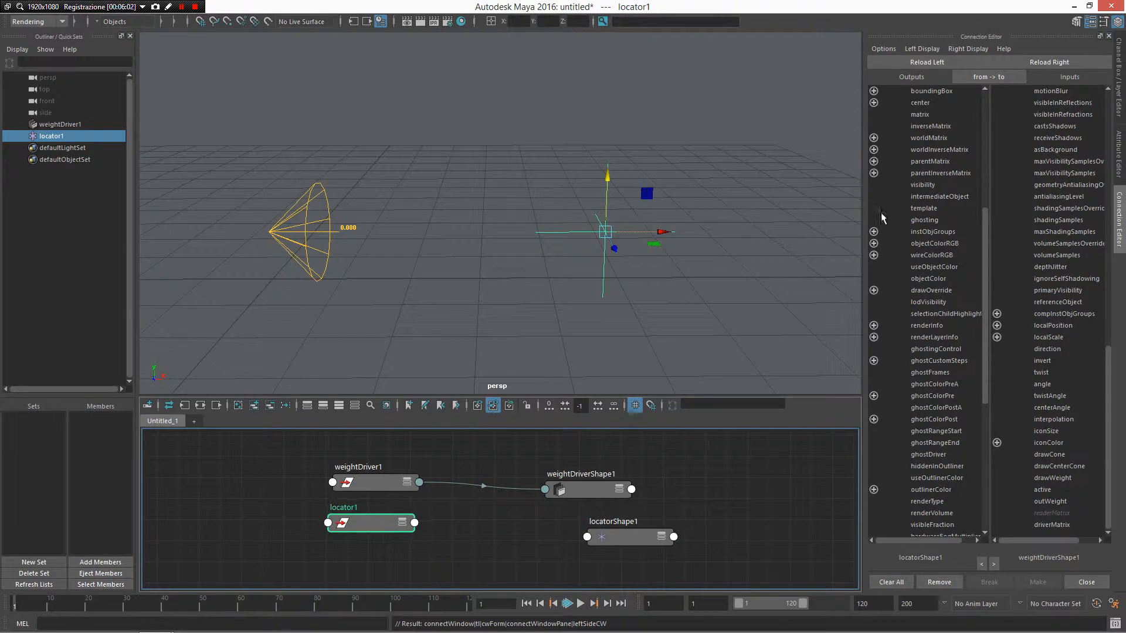
pyautogui.click(933, 63)
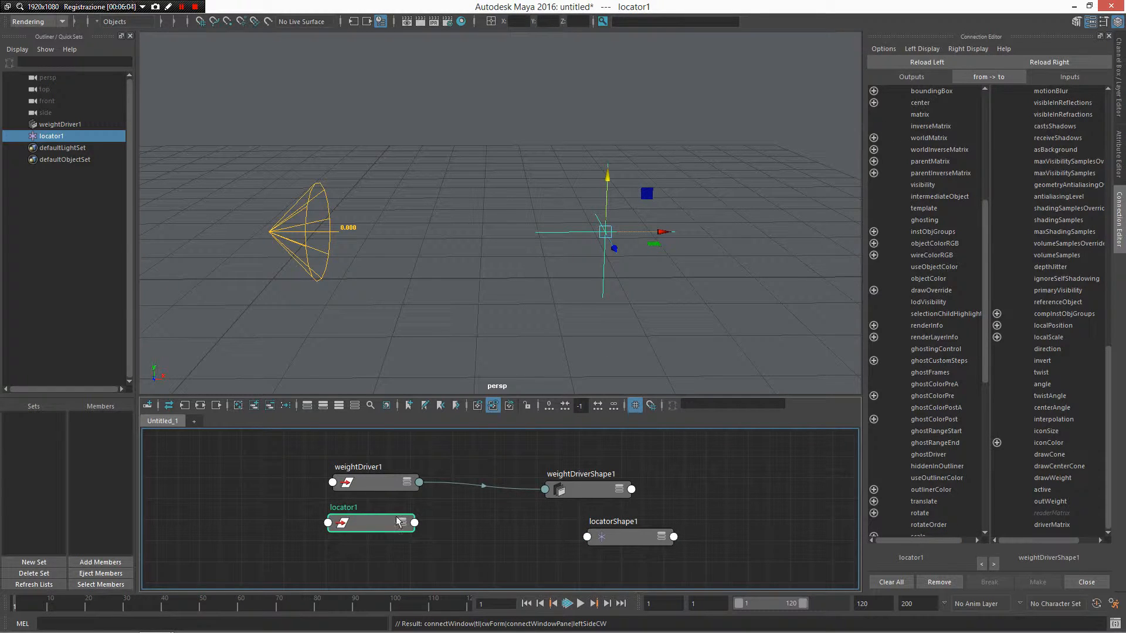
# Tidy the node graph so weightDriver1, locator1 and locatorShape1 are clearly spaced around weightDriverShape1.
pyautogui.moveTo(602, 534); pyautogui.dragTo(585, 524)
pyautogui.moveTo(363, 486); pyautogui.dragTo(377, 467)
pyautogui.moveTo(371, 519); pyautogui.dragTo(410, 526)
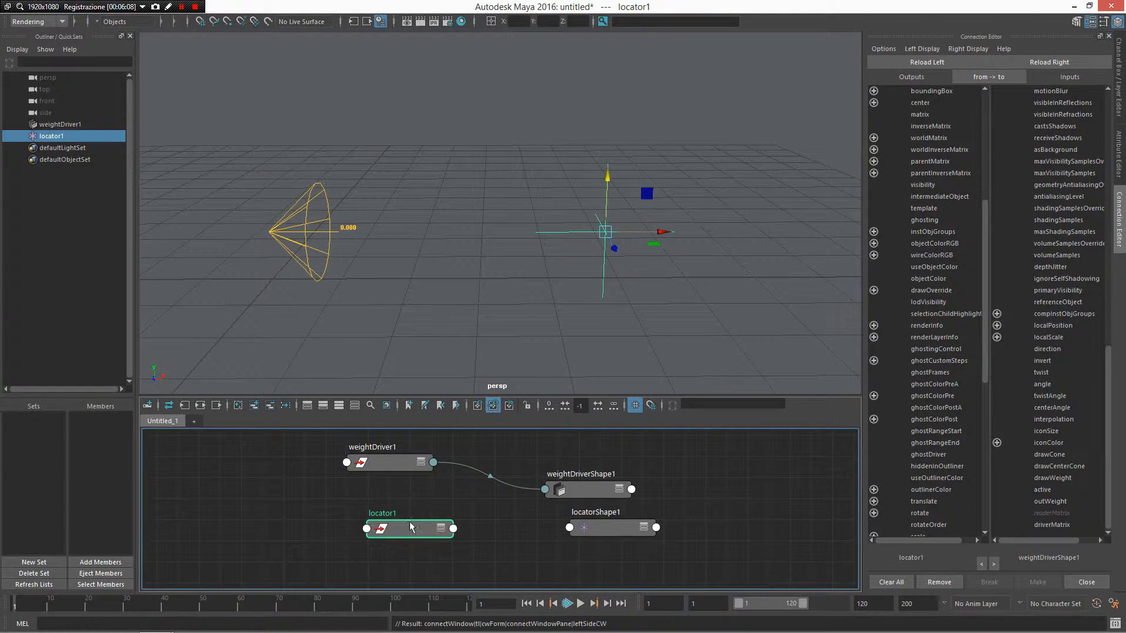
# Connect the worldMatrix of locator1 to the driverMatrix of weightDriverShape1.
pyautogui.scroll(-10, 937, 466)
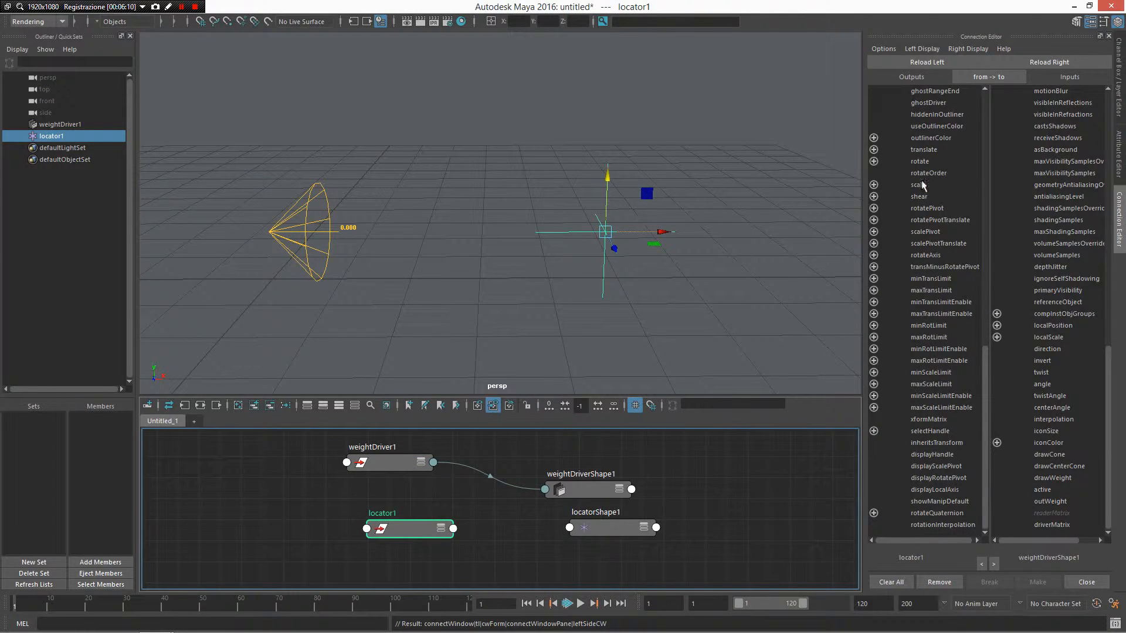
pyautogui.click(927, 63)
pyautogui.scroll(3, 934, 427)
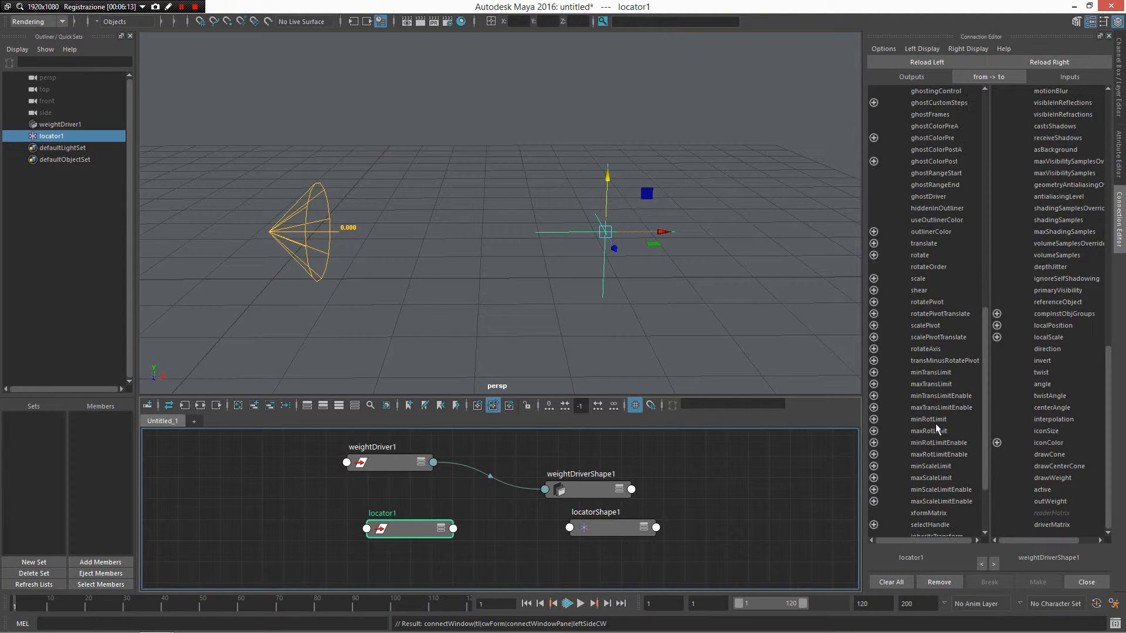
pyautogui.scroll(10, 935, 424)
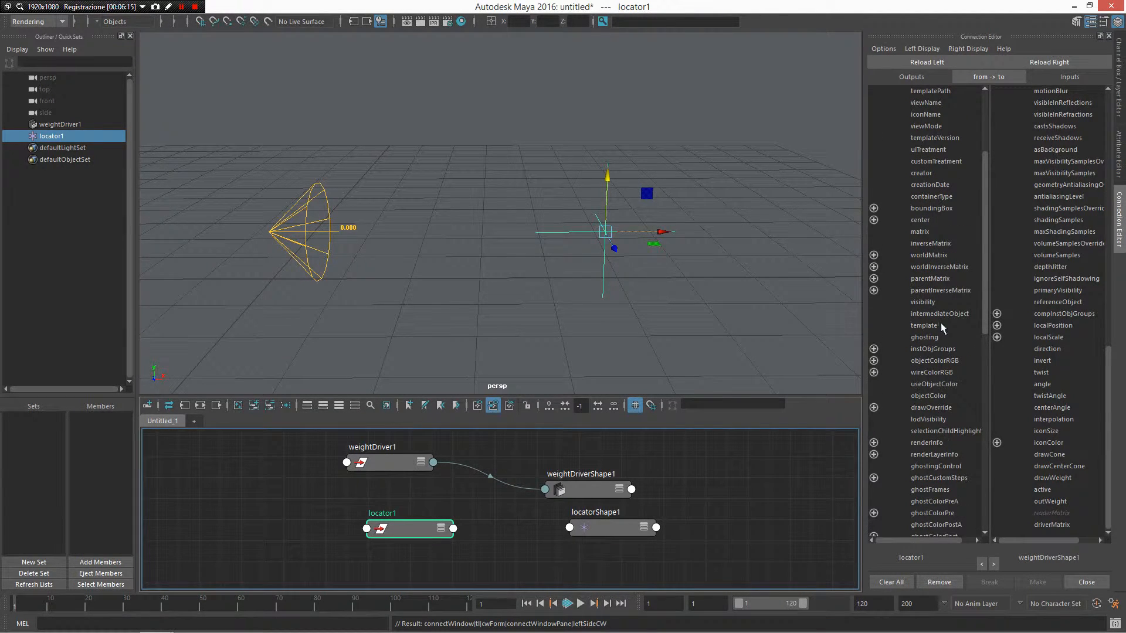
pyautogui.click(929, 255)
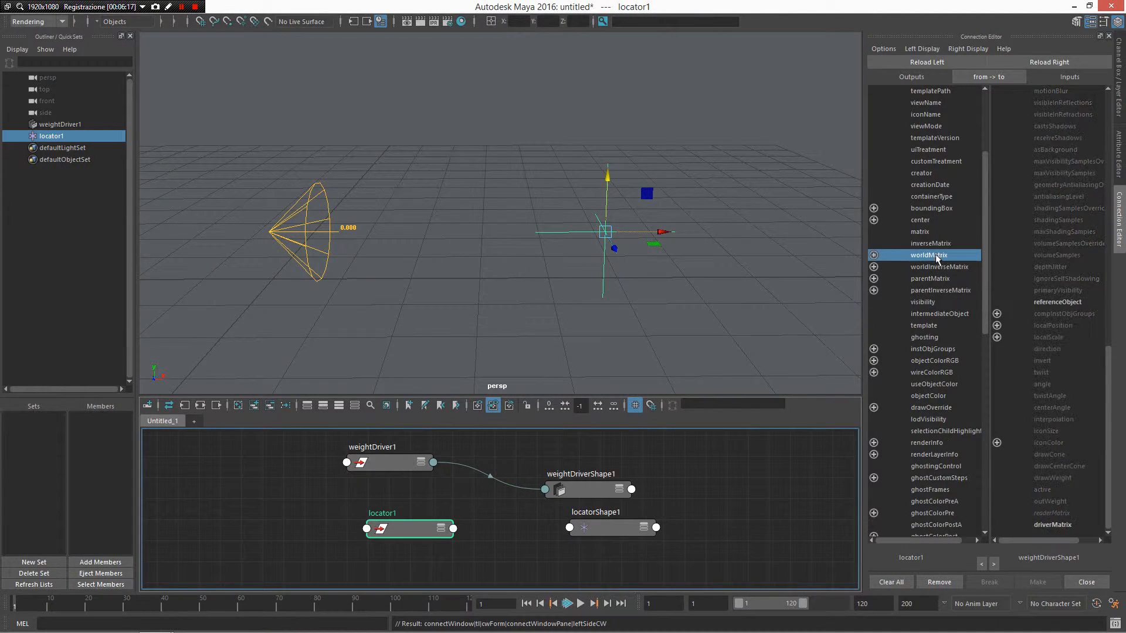
pyautogui.click(1058, 525)
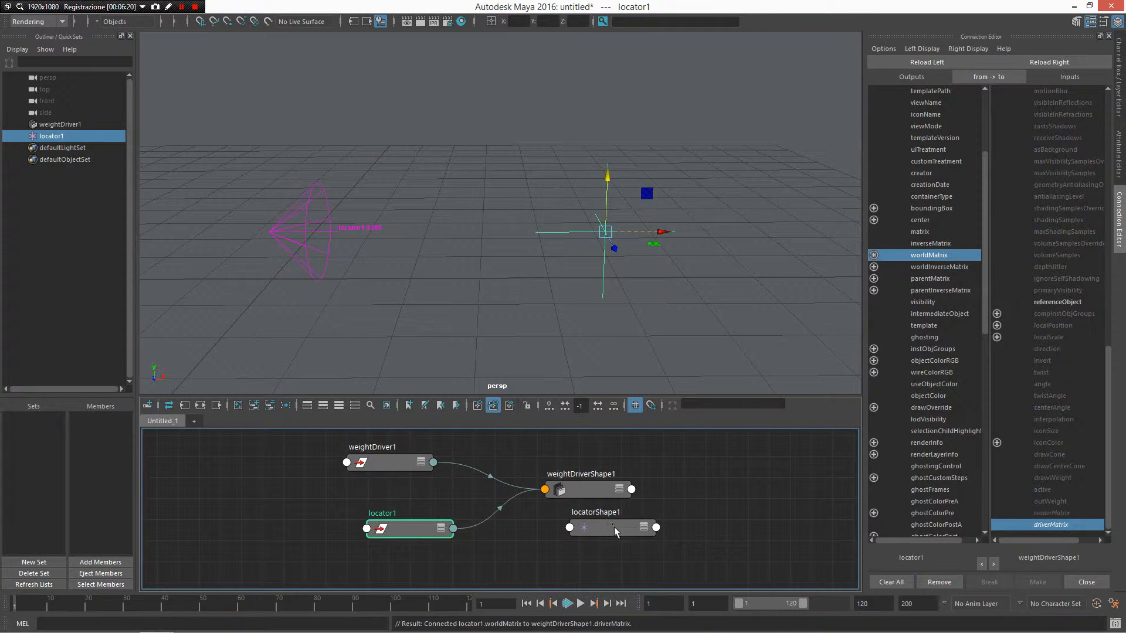
# Move the locatorShape1 node clear of weightDriverShape1 in the graph and lower the locator slightly along Y.
pyautogui.moveTo(615, 532); pyautogui.dragTo(710, 523)
pyautogui.click(604, 182)
pyautogui.keyDown('alt'); pyautogui.moveTo(604, 182); pyautogui.dragTo(311, 179); pyautogui.keyUp('alt')
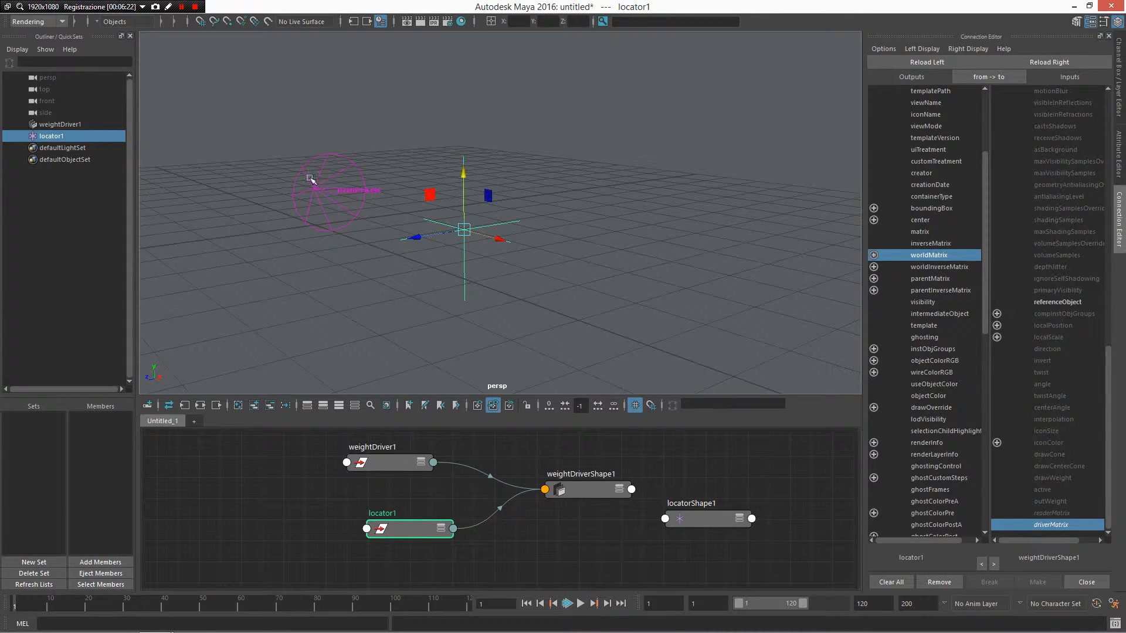
pyautogui.moveTo(462, 177)
pyautogui.mouseDown()
pyautogui.moveTo(466, 209)
pyautogui.moveTo(475, 128)
pyautogui.moveTo(467, 194)
pyautogui.mouseUp()
pyautogui.keyDown('alt'); pyautogui.moveTo(434, 202); pyautogui.dragTo(409, 227); pyautogui.keyUp('alt')
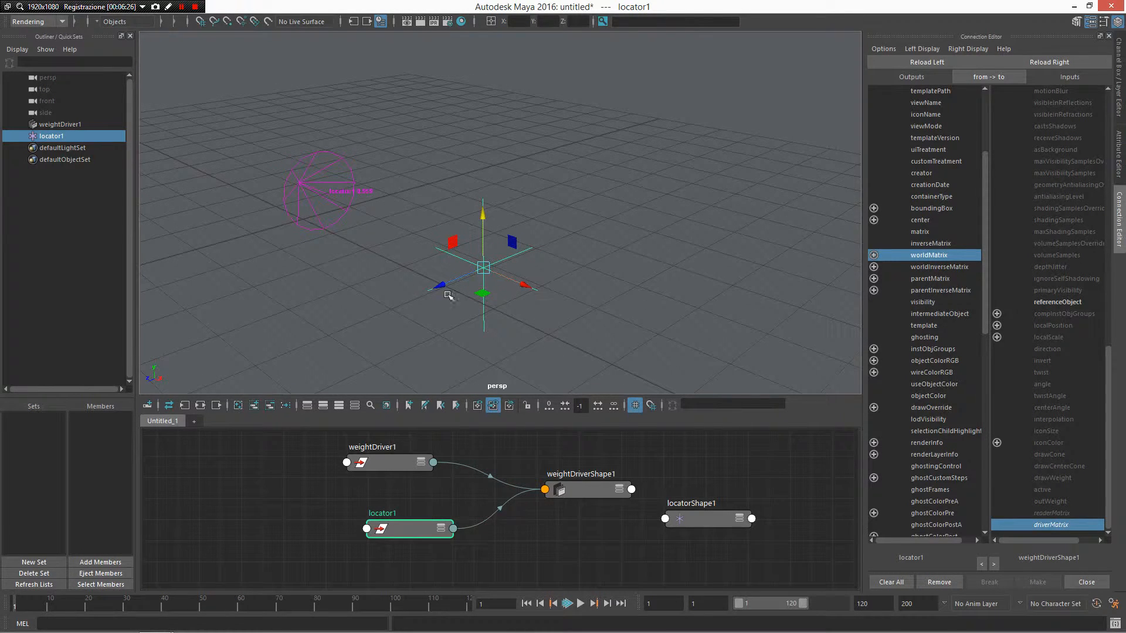
# Reset Translate X, Y and Z to 0 for both weightDriver1 and locator1, and clear the selection.
pyautogui.moveTo(444, 278); pyautogui.dragTo(445, 243)
pyautogui.keyDown('alt'); pyautogui.moveTo(375, 273); pyautogui.dragTo(336, 139); pyautogui.keyUp('alt')
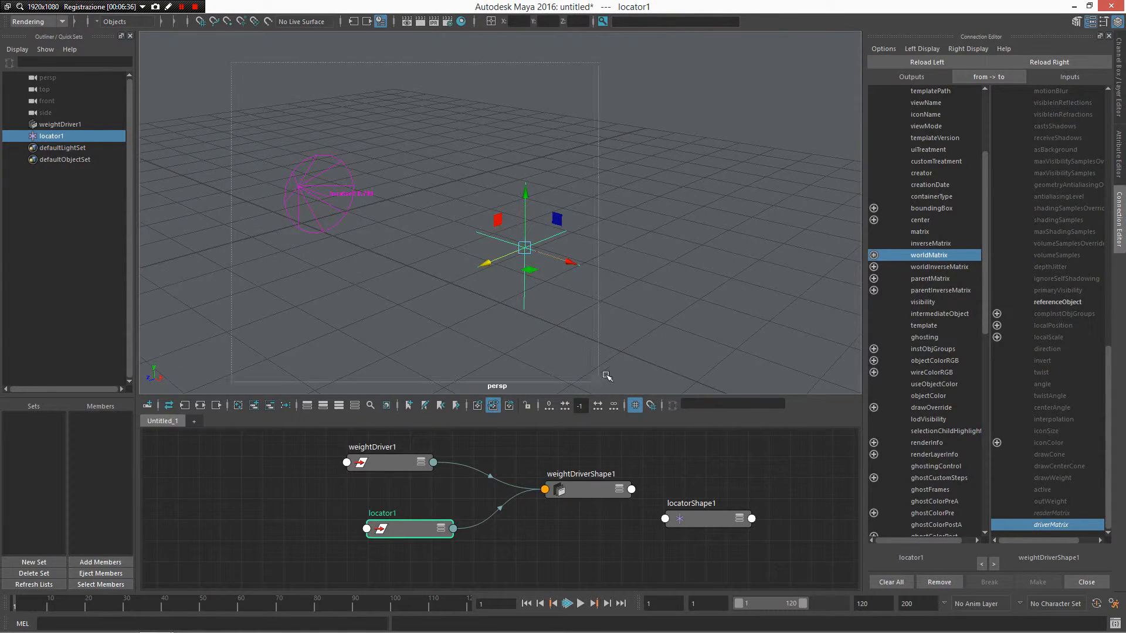
pyautogui.click(334, 228)
pyautogui.click(1119, 105)
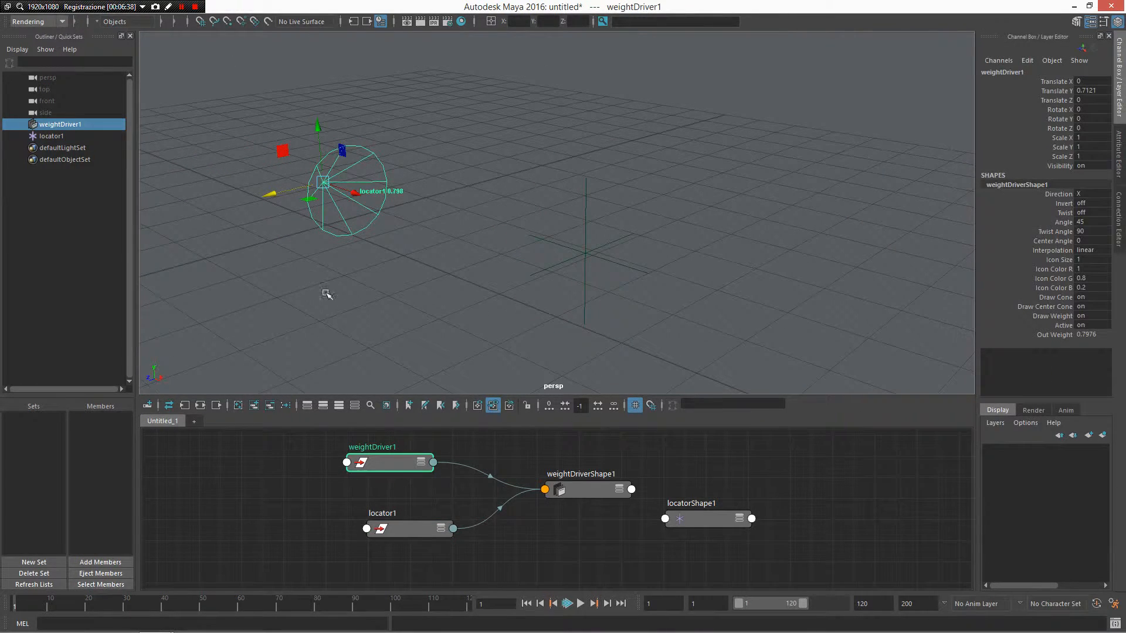
pyautogui.keyDown('shift'); pyautogui.moveTo(711, 315); pyautogui.dragTo(491, 197); pyautogui.keyUp('shift')
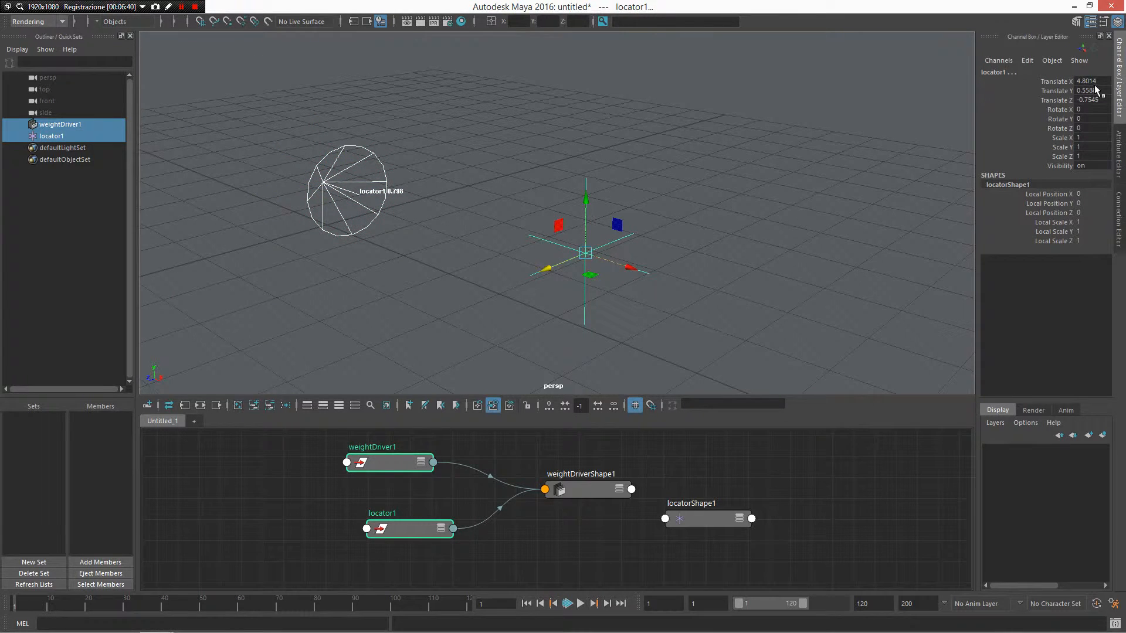
pyautogui.moveTo(1094, 81); pyautogui.dragTo(1094, 100)
pyautogui.write('0')
pyautogui.press('Return')
pyautogui.click(492, 221)
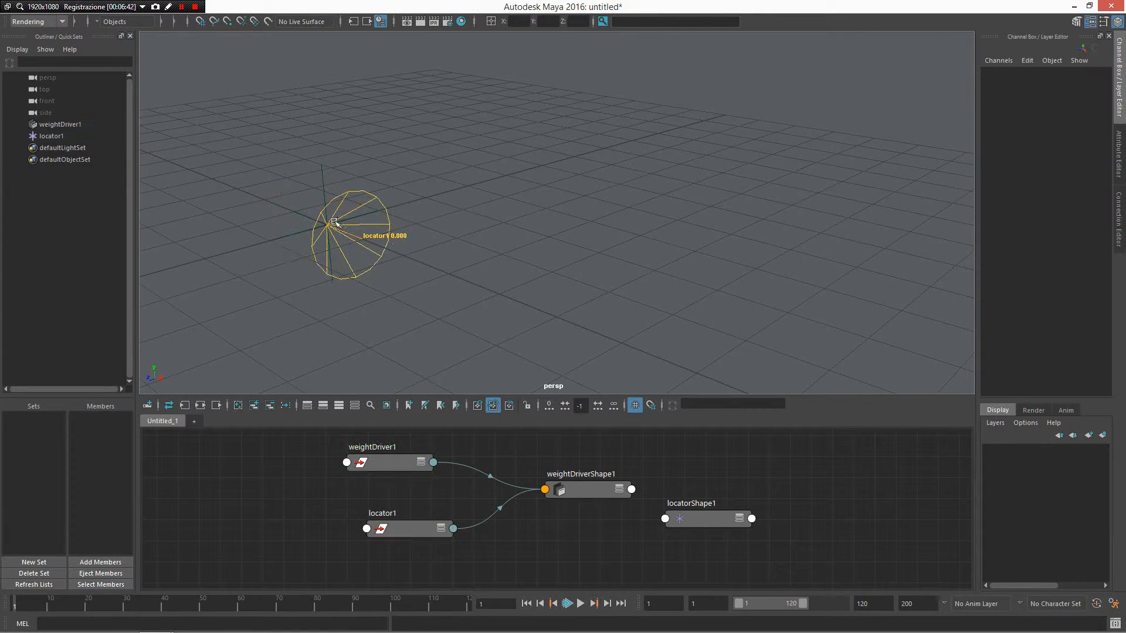
# Move locator1 along X to about 4.91 and enlarge the perspective view to look straight at the cone.
pyautogui.click(367, 232)
pyautogui.moveTo(359, 235); pyautogui.dragTo(409, 151)
pyautogui.keyDown('alt'); pyautogui.moveTo(462, 184); pyautogui.dragTo(583, 188); pyautogui.keyUp('alt')
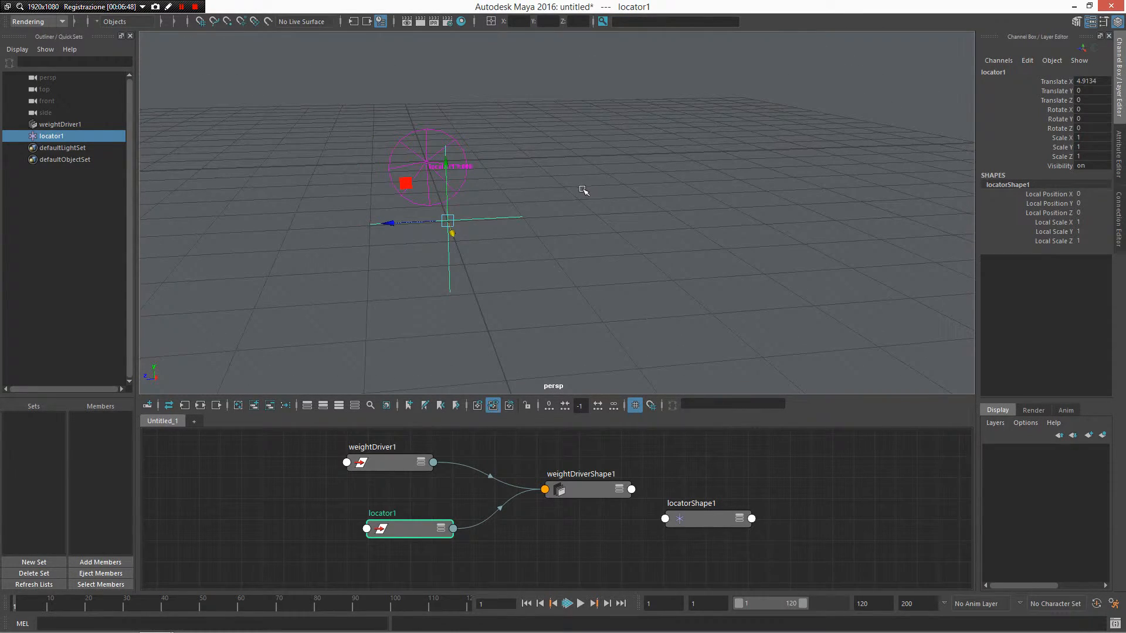
pyautogui.hotkey('alt', 'Right')
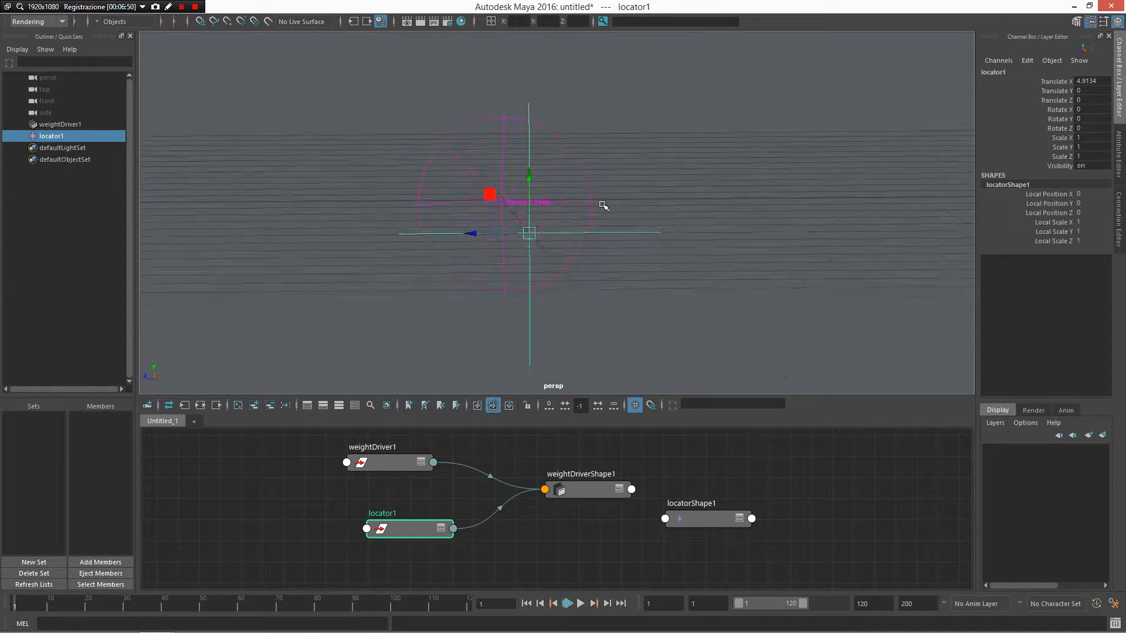
pyautogui.press('space')
pyautogui.press('b')
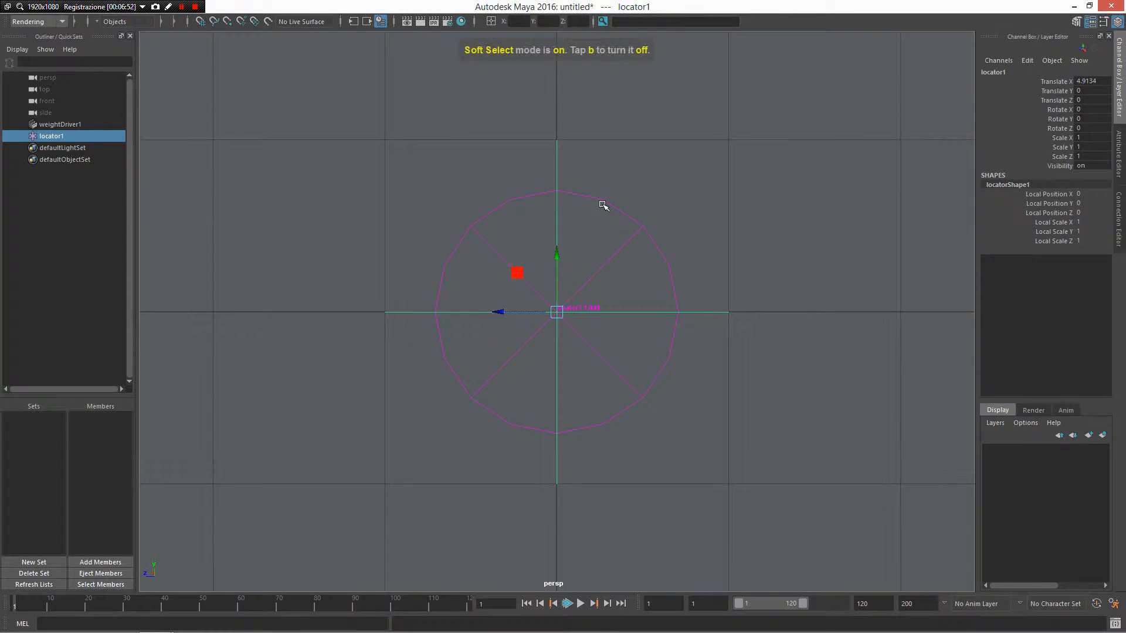
# Offset locator1 slightly from the centre of the cone in the YZ plane.
pyautogui.keyDown('alt'); pyautogui.moveTo(745, 423); pyautogui.dragTo(811, 485, button='right'); pyautogui.keyUp('alt')
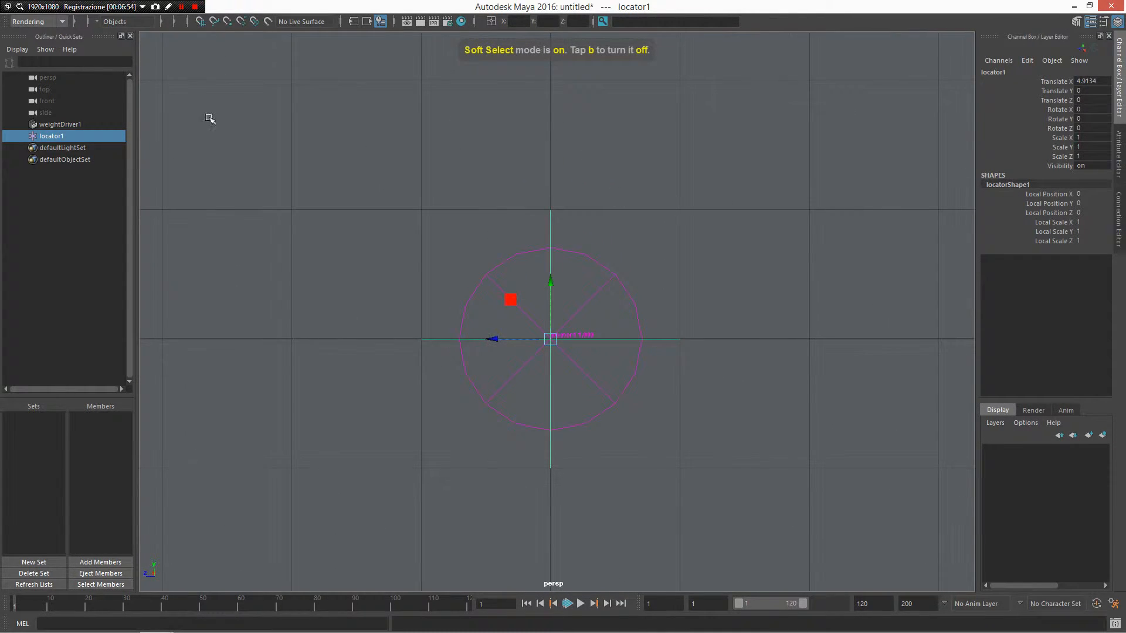
pyautogui.keyDown('alt'); pyautogui.moveTo(837, 389); pyautogui.dragTo(813, 382, button='middle'); pyautogui.keyUp('alt')
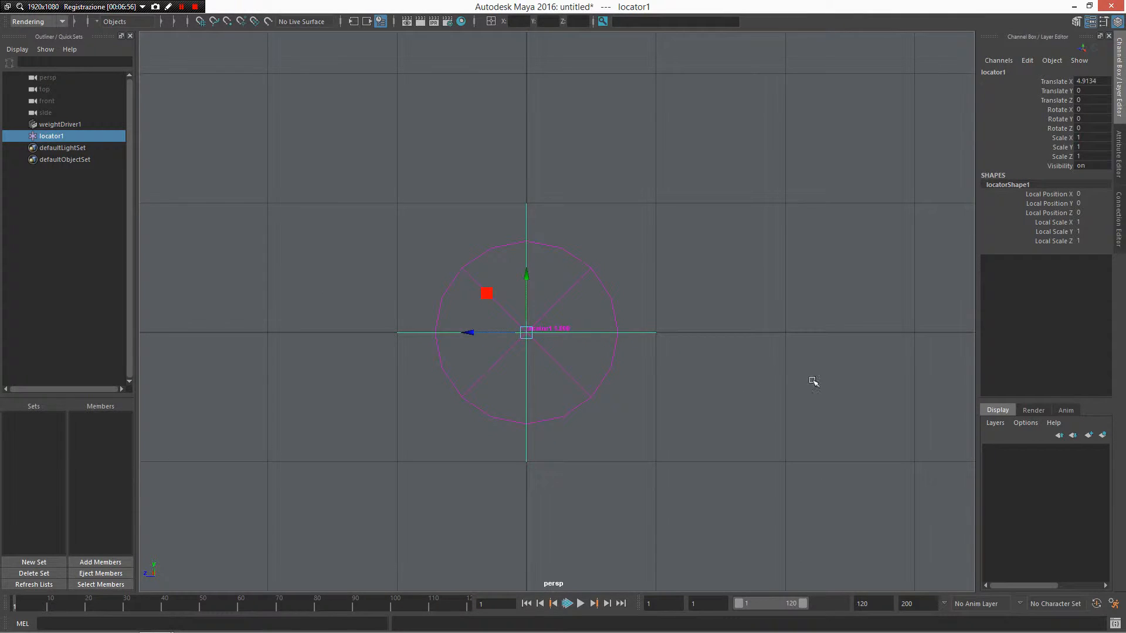
pyautogui.keyDown('alt'); pyautogui.moveTo(708, 412); pyautogui.dragTo(756, 422, button='middle'); pyautogui.keyUp('alt')
pyautogui.keyDown('alt'); pyautogui.moveTo(756, 422); pyautogui.dragTo(771, 481, button='right'); pyautogui.keyUp('alt')
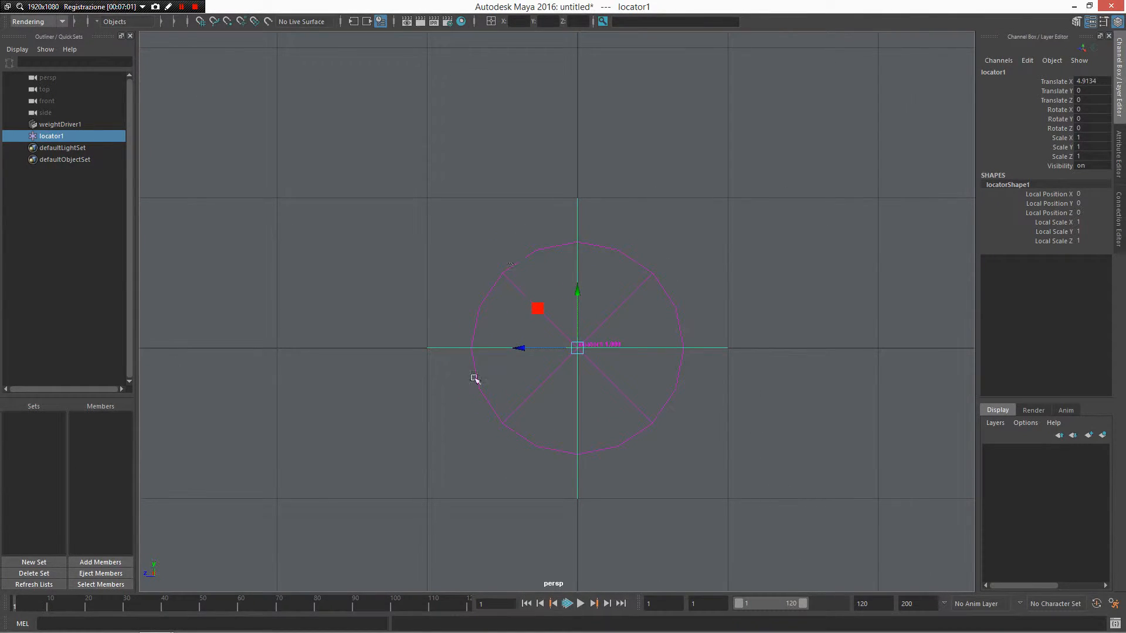
pyautogui.keyDown('alt'); pyautogui.moveTo(598, 348); pyautogui.dragTo(574, 340, button='middle'); pyautogui.keyUp('alt')
pyautogui.keyDown('alt'); pyautogui.moveTo(574, 339); pyautogui.dragTo(656, 412, button='right'); pyautogui.keyUp('alt')
pyautogui.keyDown('alt'); pyautogui.moveTo(656, 412); pyautogui.dragTo(656, 384, button='middle'); pyautogui.keyUp('alt')
pyautogui.moveTo(382, 264); pyautogui.dragTo(723, 509)
pyautogui.hotkey('ctrl', 'z')
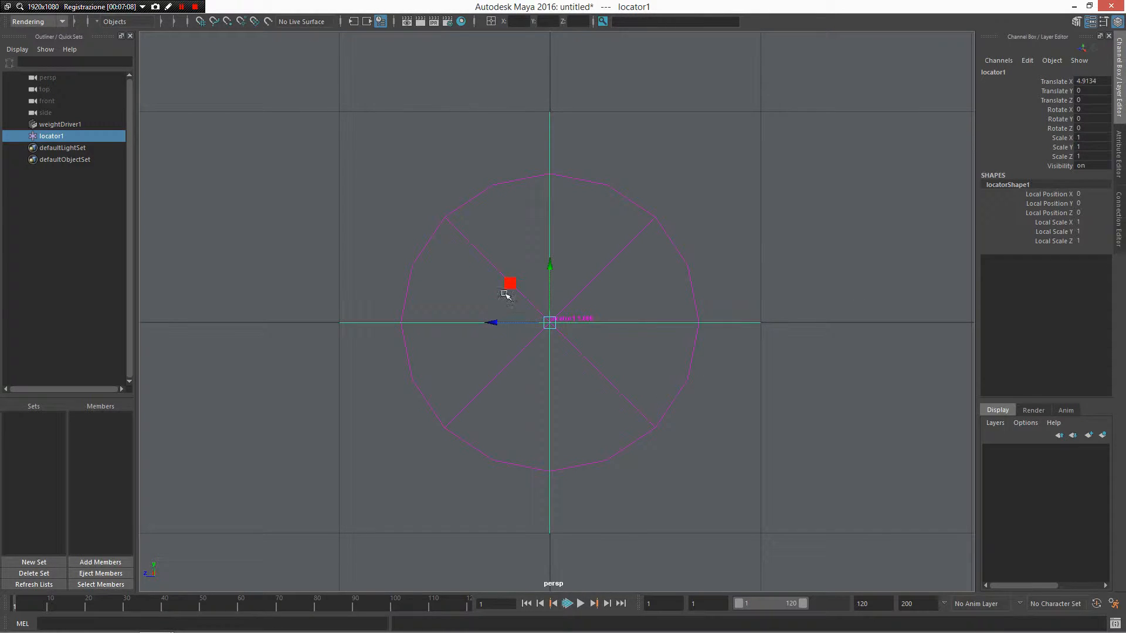
pyautogui.moveTo(505, 295); pyautogui.dragTo(526, 272)
# Open the weightDriverShape1 attributes and scale weightDriver1 up uniformly to about three times its size.
pyautogui.click(622, 249)
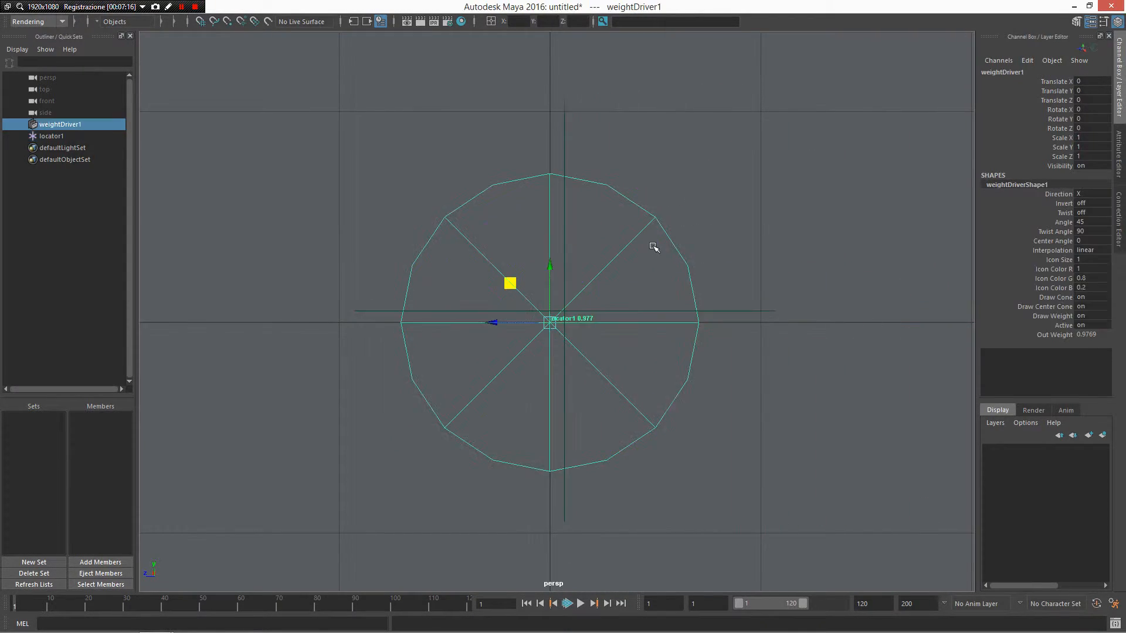
pyautogui.click(1119, 233)
pyautogui.click(1120, 143)
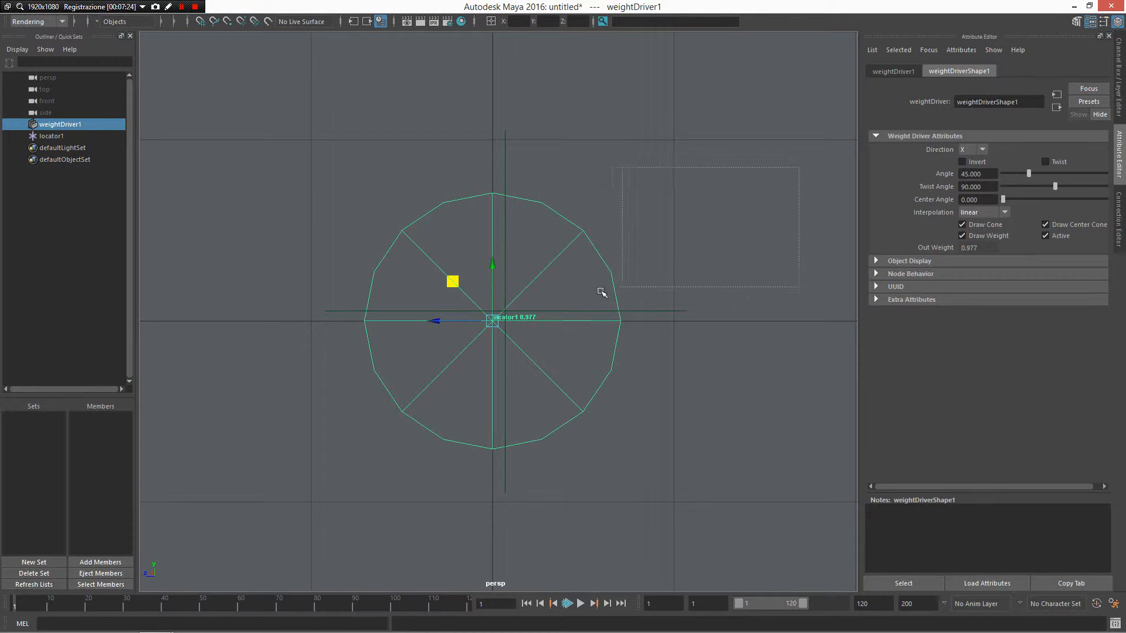
pyautogui.press('r')
pyautogui.press('4')
pyautogui.moveTo(494, 322); pyautogui.dragTo(573, 320)
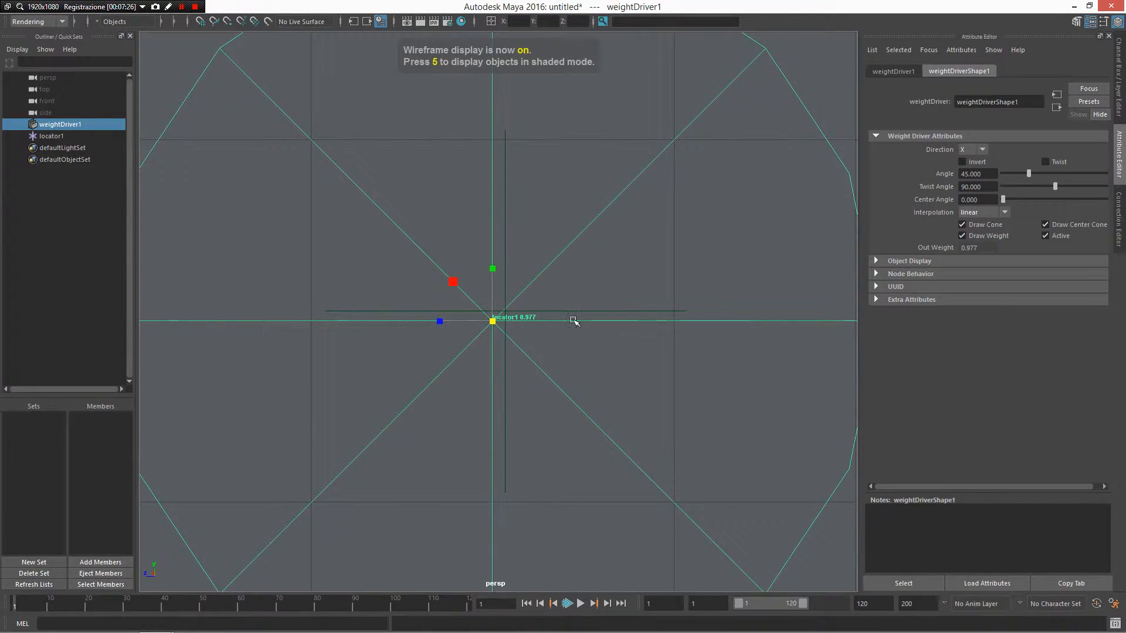
pyautogui.scroll(-5, 533, 301)
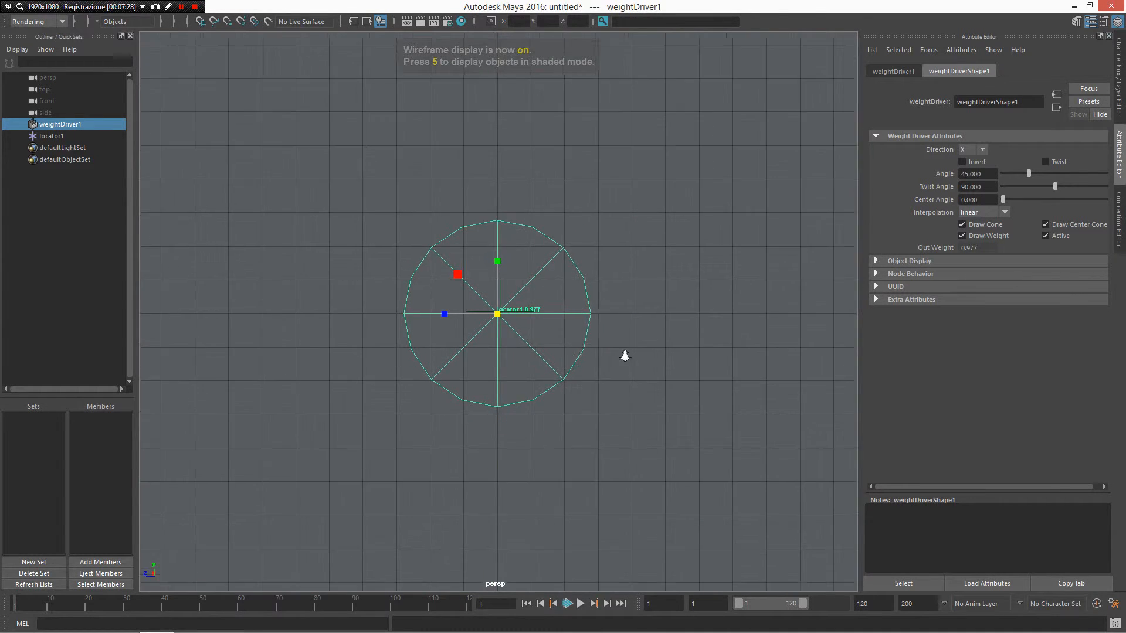
pyautogui.scroll(2, 605, 342)
pyautogui.scroll(2, 605, 342)
# Move locator1 across the cone in the YZ plane to near its rim and back close to the centre.
pyautogui.click(500, 314)
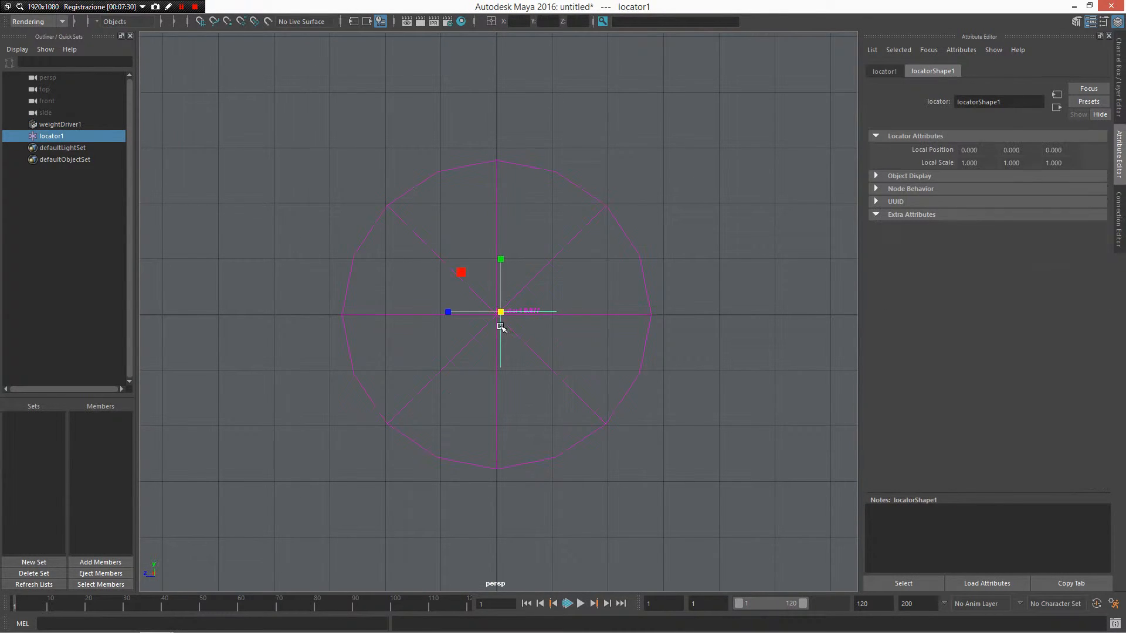
pyautogui.press('w')
pyautogui.moveTo(500, 311); pyautogui.dragTo(540, 285)
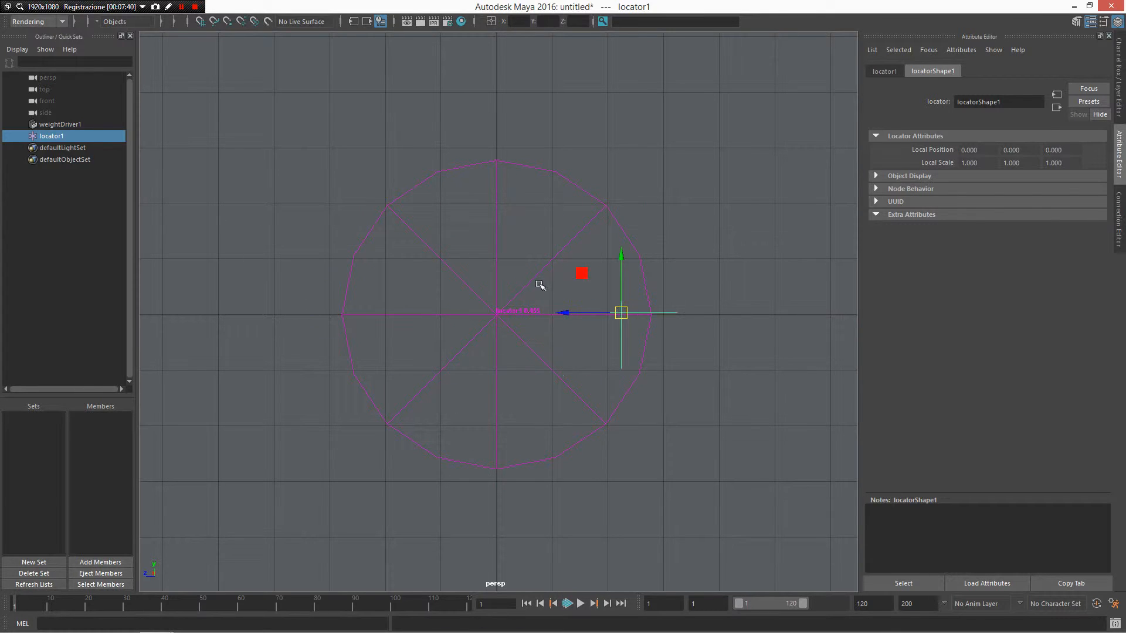
pyautogui.moveTo(630, 321); pyautogui.dragTo(452, 341)
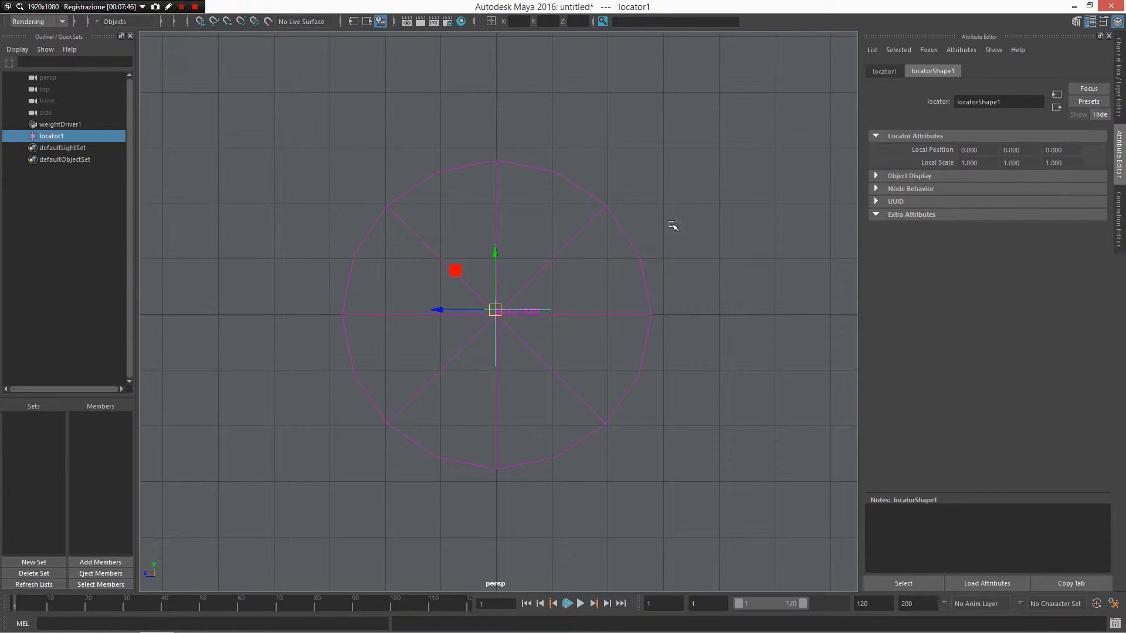
# Move locator1 farther away from the weightDriver1 cone along the X axis.
pyautogui.keyDown('alt'); pyautogui.moveTo(639, 298); pyautogui.dragTo(462, 183); pyautogui.keyUp('alt')
pyautogui.keyDown('alt'); pyautogui.moveTo(462, 183); pyautogui.dragTo(403, 263, button='right'); pyautogui.keyUp('alt')
pyautogui.keyDown('alt'); pyautogui.moveTo(403, 263); pyautogui.dragTo(459, 266, button='middle'); pyautogui.keyUp('alt')
pyautogui.scroll(1, 443, 255)
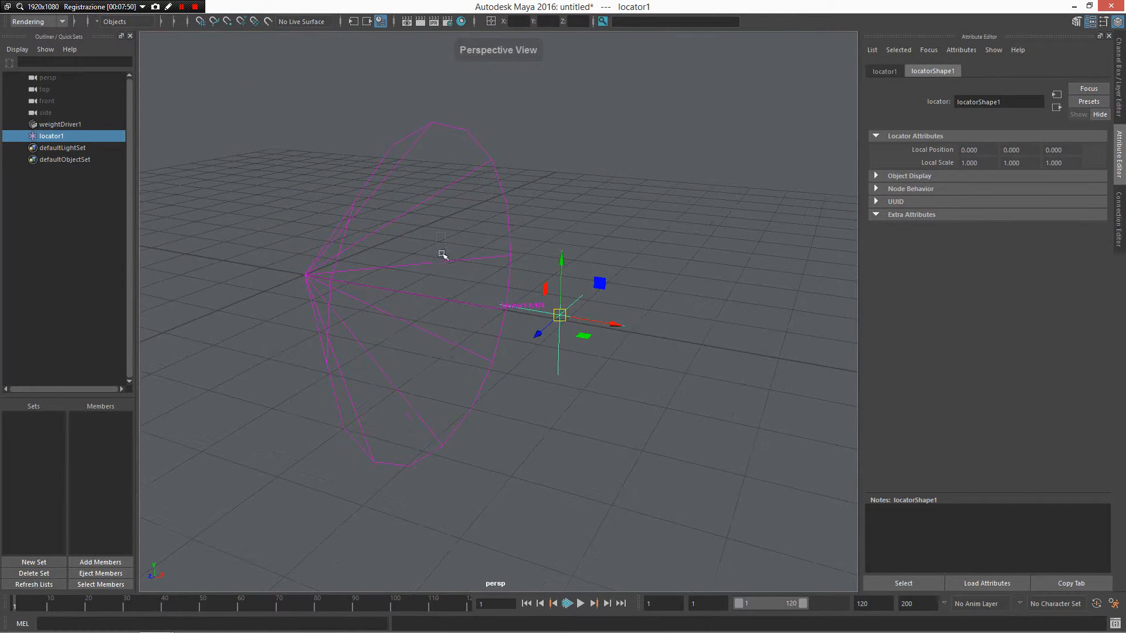
pyautogui.click(443, 346)
pyautogui.scroll(3, 405, 284)
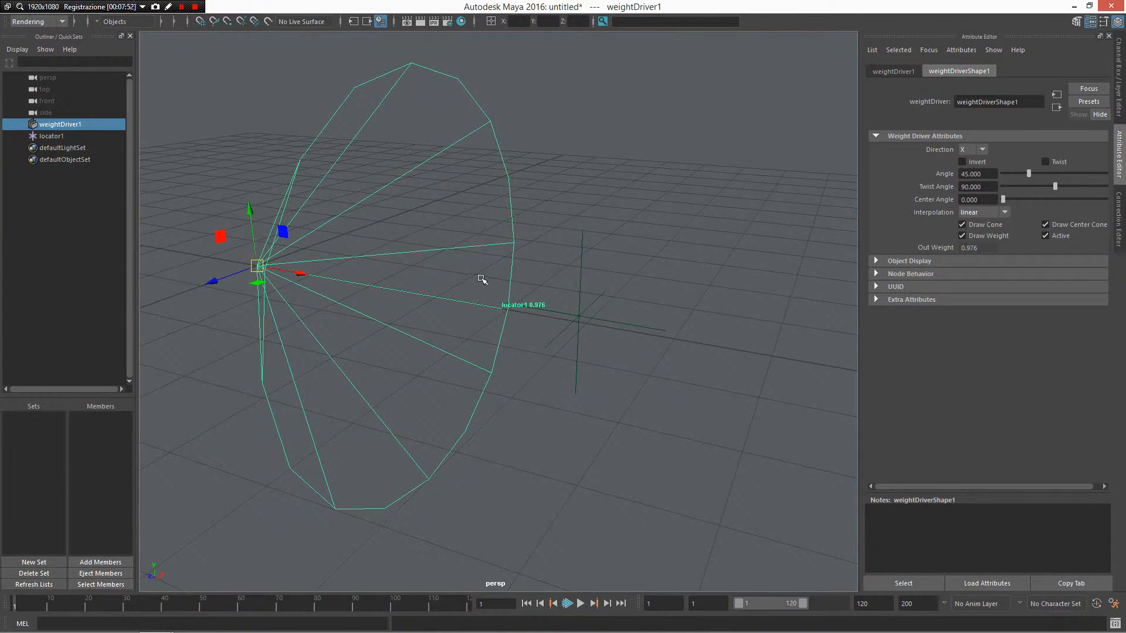
pyautogui.click(586, 306)
pyautogui.moveTo(636, 327); pyautogui.dragTo(701, 337)
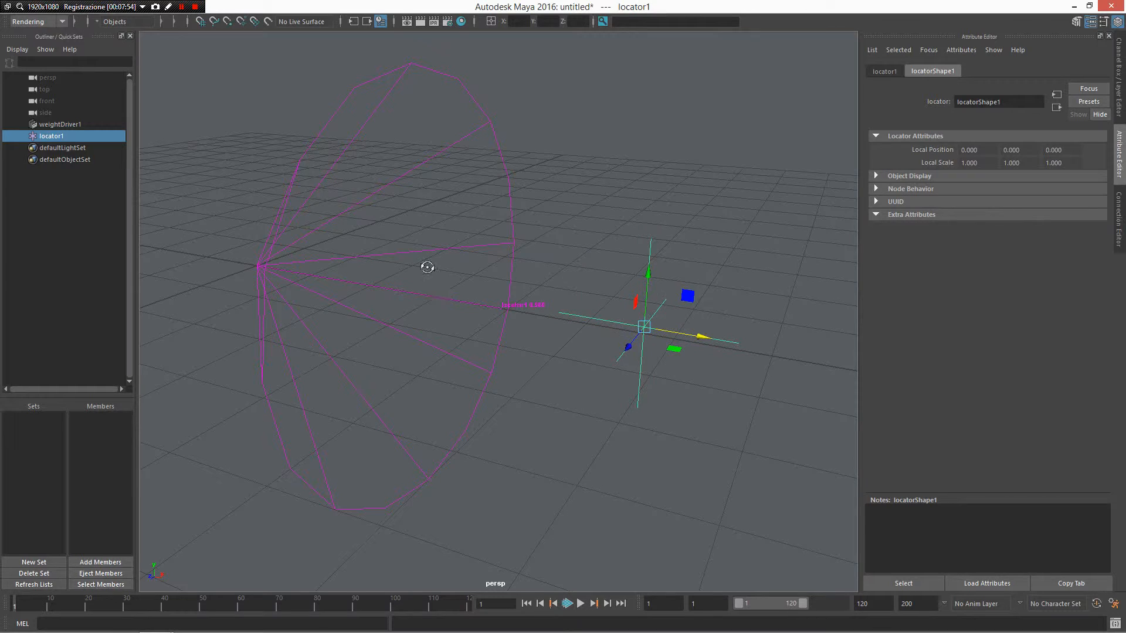
# Set the Center Angle of weightDriver1 to about 18.3 to open an inner cone.
pyautogui.keyDown('alt'); pyautogui.moveTo(426, 267); pyautogui.dragTo(228, 300); pyautogui.keyUp('alt')
pyautogui.keyDown('alt'); pyautogui.moveTo(314, 322); pyautogui.dragTo(323, 300); pyautogui.keyUp('alt')
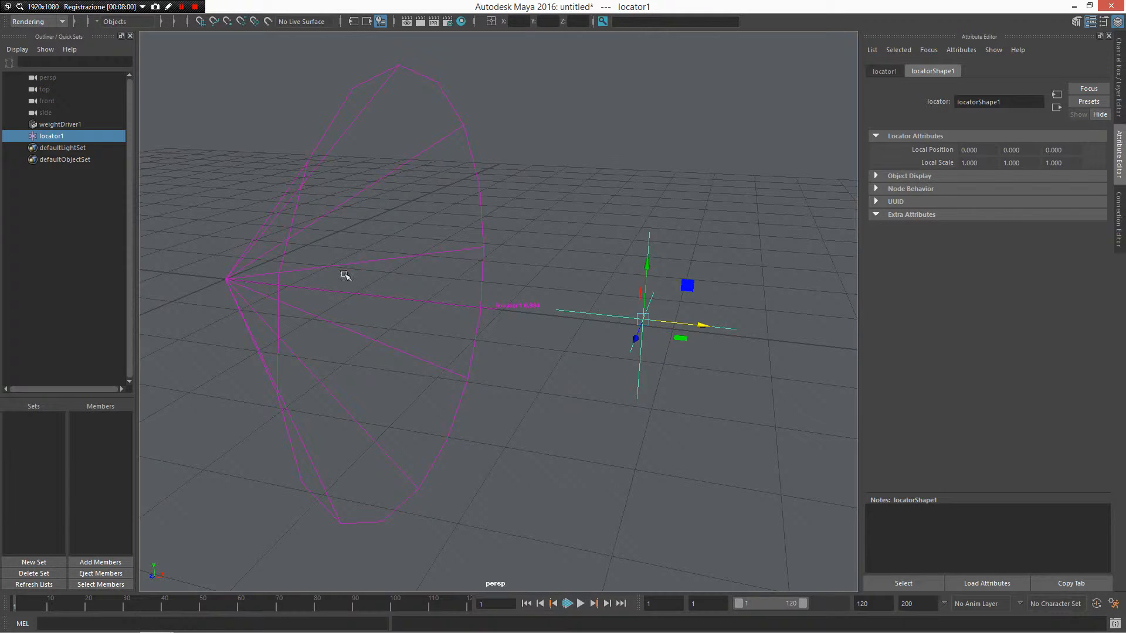
pyautogui.click(432, 351)
pyautogui.moveTo(1001, 200)
pyautogui.mouseDown()
pyautogui.moveTo(1059, 203)
pyautogui.moveTo(1012, 209)
pyautogui.mouseUp()
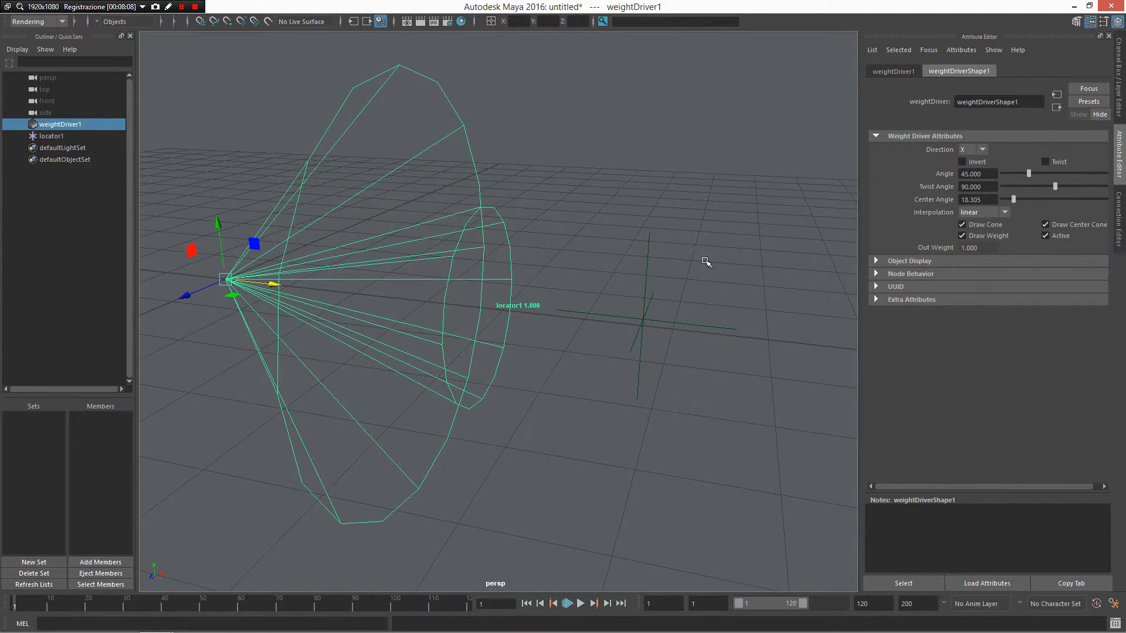
# Move locator1 back toward the driver and up into the area between the inner and outer cones.
pyautogui.keyDown('alt'); pyautogui.moveTo(669, 249); pyautogui.dragTo(607, 243); pyautogui.keyUp('alt')
pyautogui.keyDown('alt'); pyautogui.moveTo(535, 212); pyautogui.dragTo(572, 188); pyautogui.keyUp('alt')
pyautogui.click(542, 216)
pyautogui.keyDown('alt'); pyautogui.moveTo(516, 287); pyautogui.dragTo(501, 265); pyautogui.keyUp('alt')
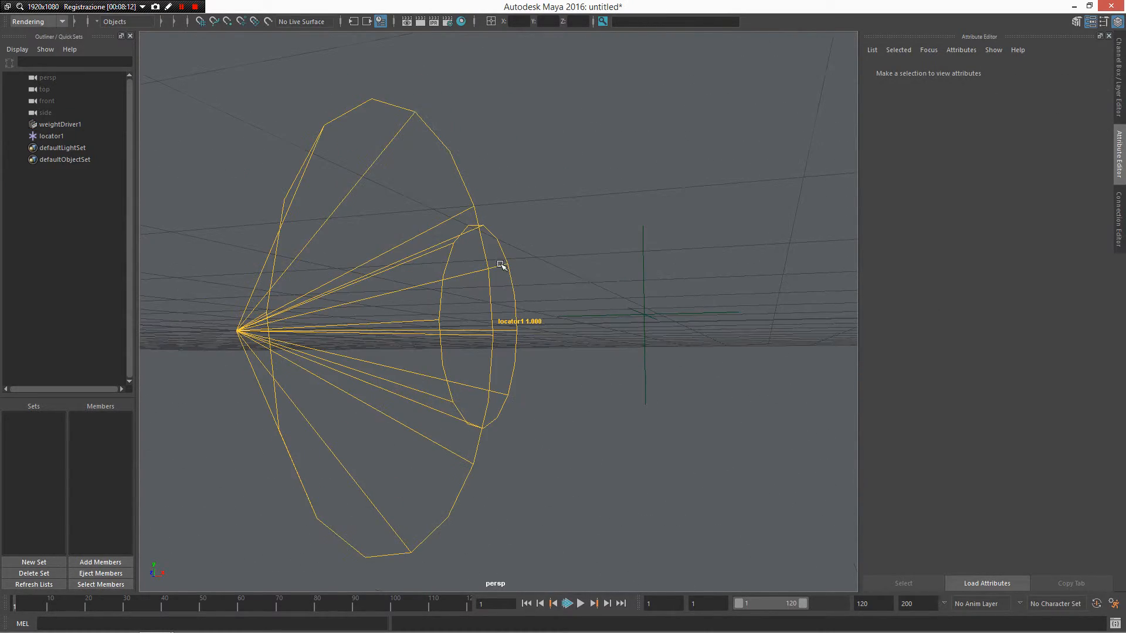
pyautogui.click(644, 375)
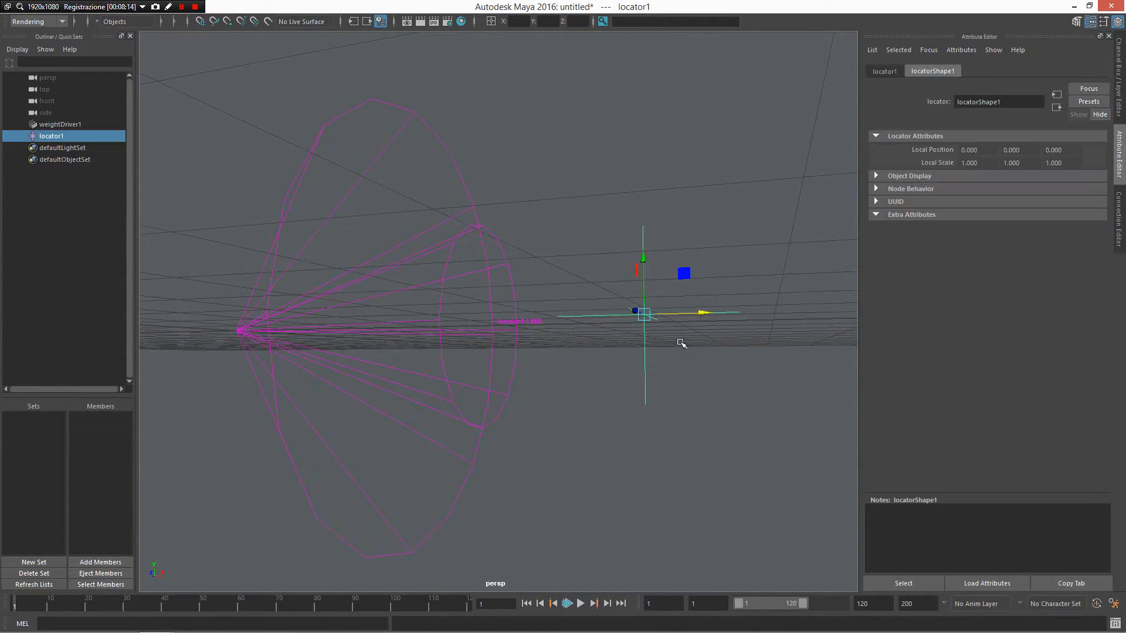
pyautogui.moveTo(698, 313); pyautogui.dragTo(508, 201)
# Raise locator1 along Y to the upper edge of the outer cone.
pyautogui.keyDown('alt'); pyautogui.moveTo(508, 201); pyautogui.dragTo(478, 218); pyautogui.keyUp('alt')
pyautogui.scroll(-1, 520, 193)
pyautogui.keyDown('alt'); pyautogui.moveTo(479, 218); pyautogui.dragTo(428, 218); pyautogui.keyUp('alt')
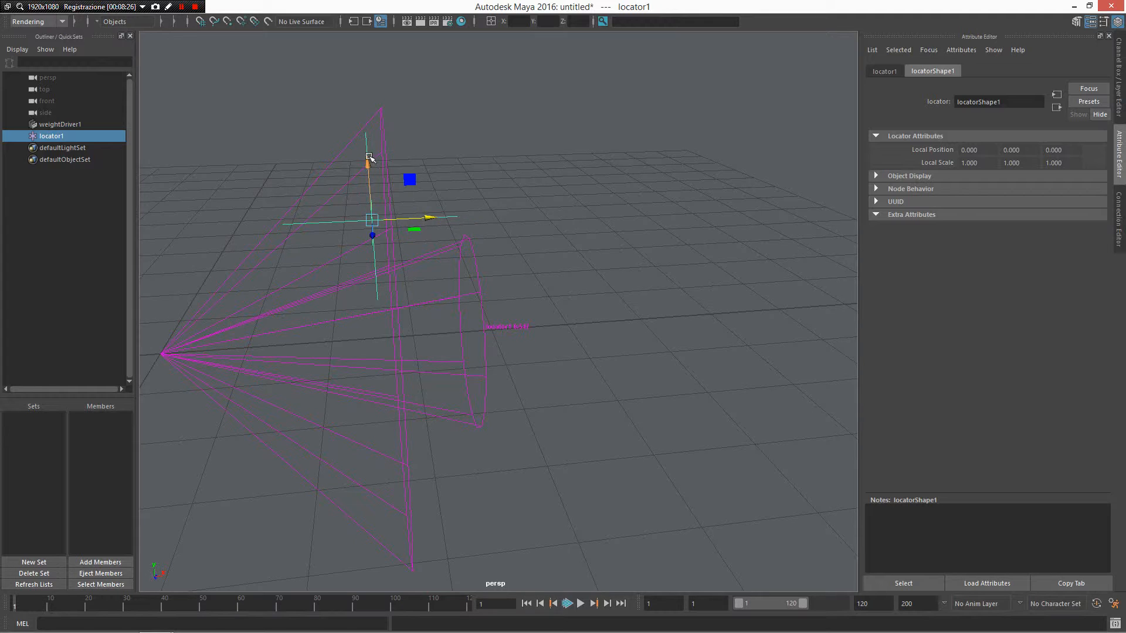
pyautogui.moveTo(372, 161); pyautogui.dragTo(359, 122)
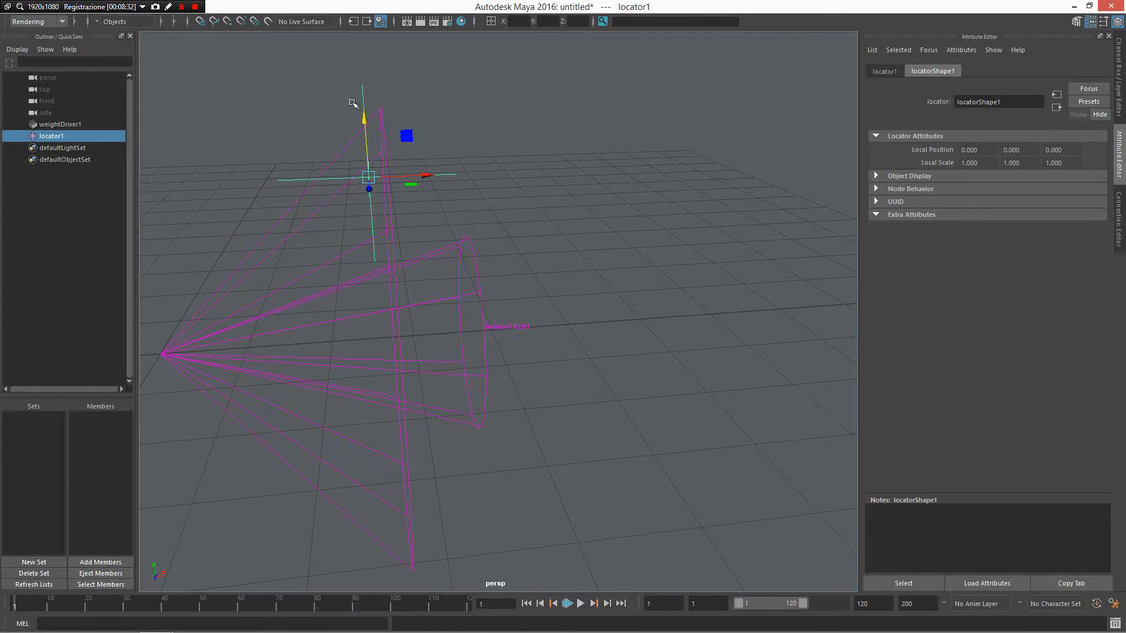
pyautogui.moveTo(365, 81); pyautogui.dragTo(363, 54)
# Delete weightDriver1 and locator1 from the scene.
pyautogui.scroll(-3, 455, 164)
pyautogui.moveTo(455, 164); pyautogui.dragTo(574, 438)
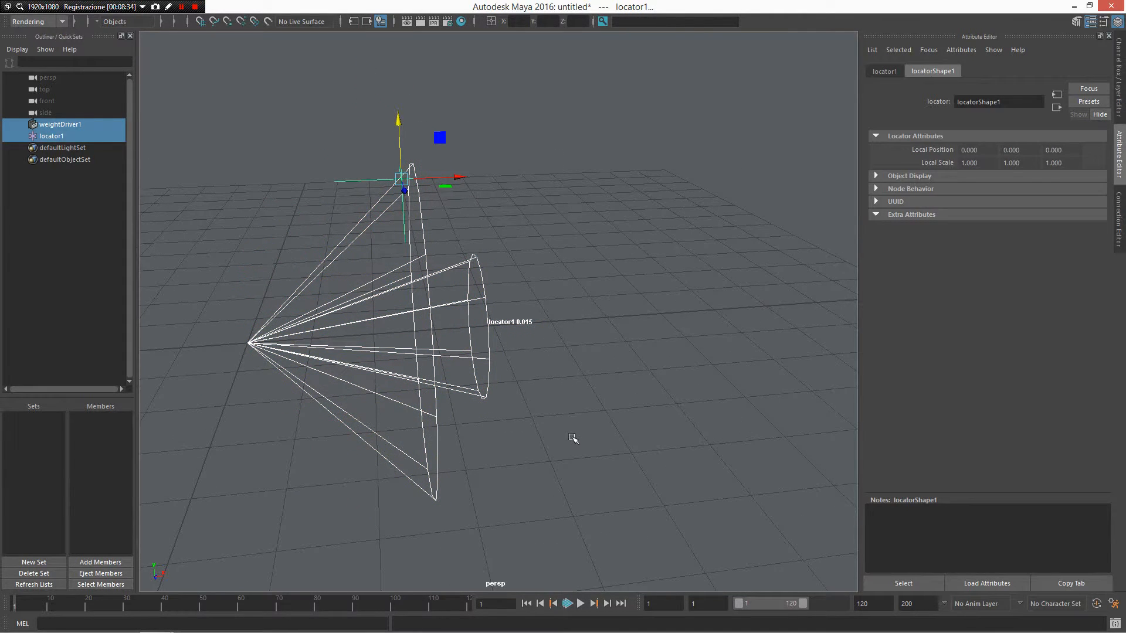
pyautogui.press('Delete')
# Create the ready-made weight driver rig with its base locator, driver locator and distance dimension.
pyautogui.keyDown('alt'); pyautogui.moveTo(617, 357); pyautogui.dragTo(555, 319); pyautogui.keyUp('alt')
pyautogui.rightClick(514, 309)
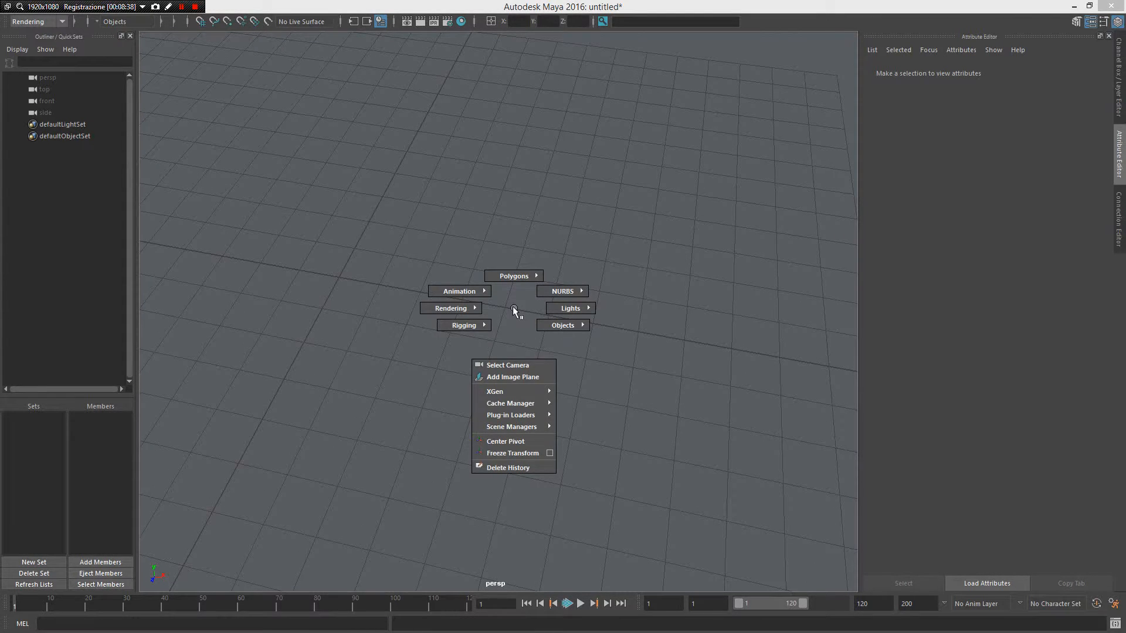
pyautogui.moveTo(583, 292); pyautogui.dragTo(398, 355, button='right')
pyautogui.keyDown('alt'); pyautogui.moveTo(449, 354); pyautogui.dragTo(788, 344); pyautogui.keyUp('alt')
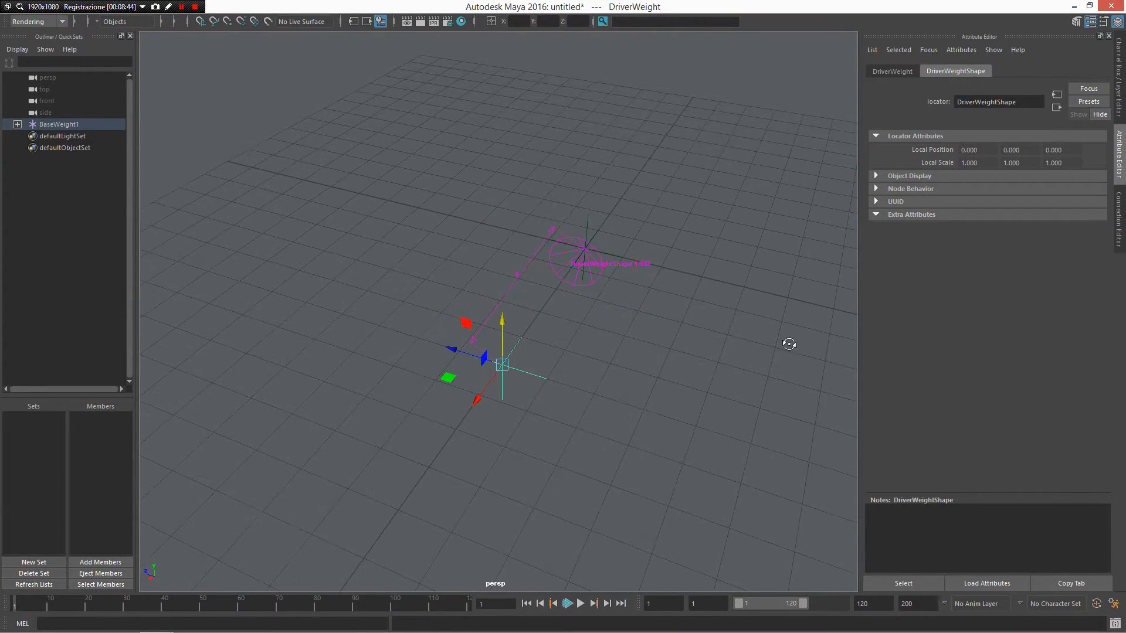
# Select the distance dimension and examine the new rig's cone, locators and distance measurement from several angles.
pyautogui.moveTo(505, 254); pyautogui.dragTo(703, 278)
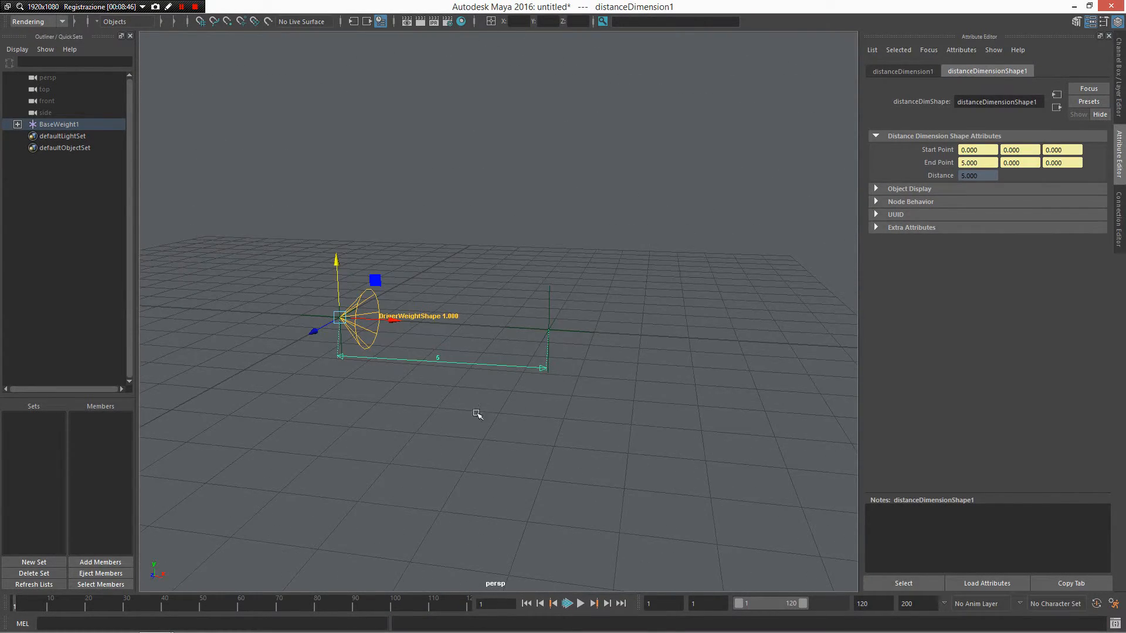
pyautogui.keyDown('alt'); pyautogui.moveTo(511, 378); pyautogui.dragTo(575, 432); pyautogui.keyUp('alt')
pyautogui.keyDown('alt'); pyautogui.moveTo(404, 387); pyautogui.dragTo(477, 364, button='middle'); pyautogui.keyUp('alt')
pyautogui.keyDown('alt'); pyautogui.moveTo(477, 364); pyautogui.dragTo(527, 396, button='right'); pyautogui.keyUp('alt')
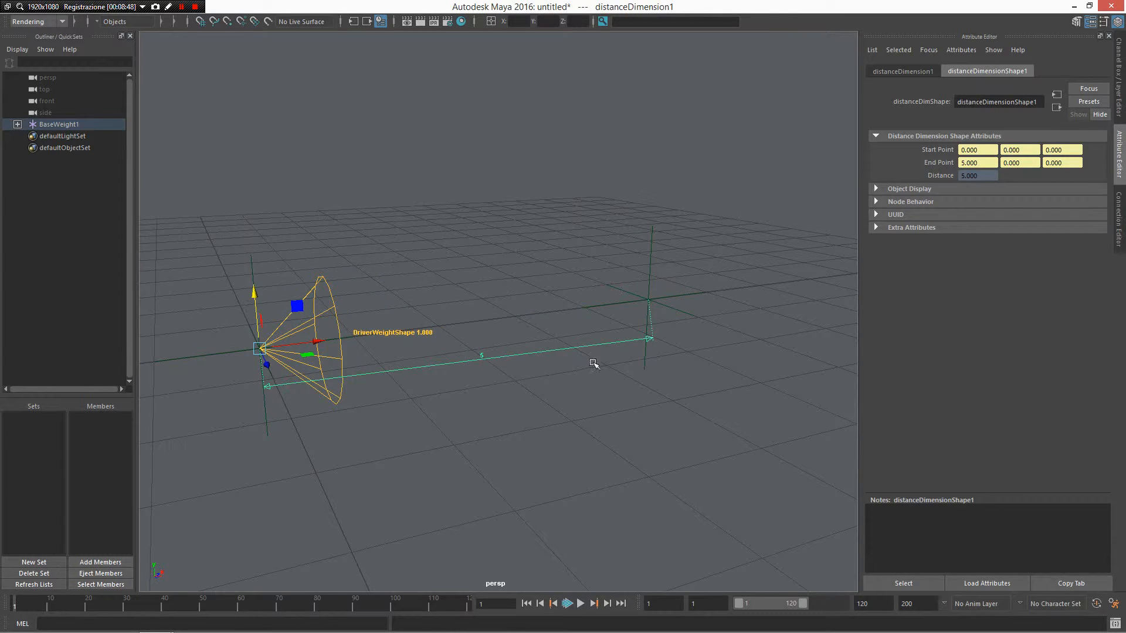
pyautogui.keyDown('alt'); pyautogui.moveTo(488, 332); pyautogui.dragTo(552, 521); pyautogui.keyUp('alt')
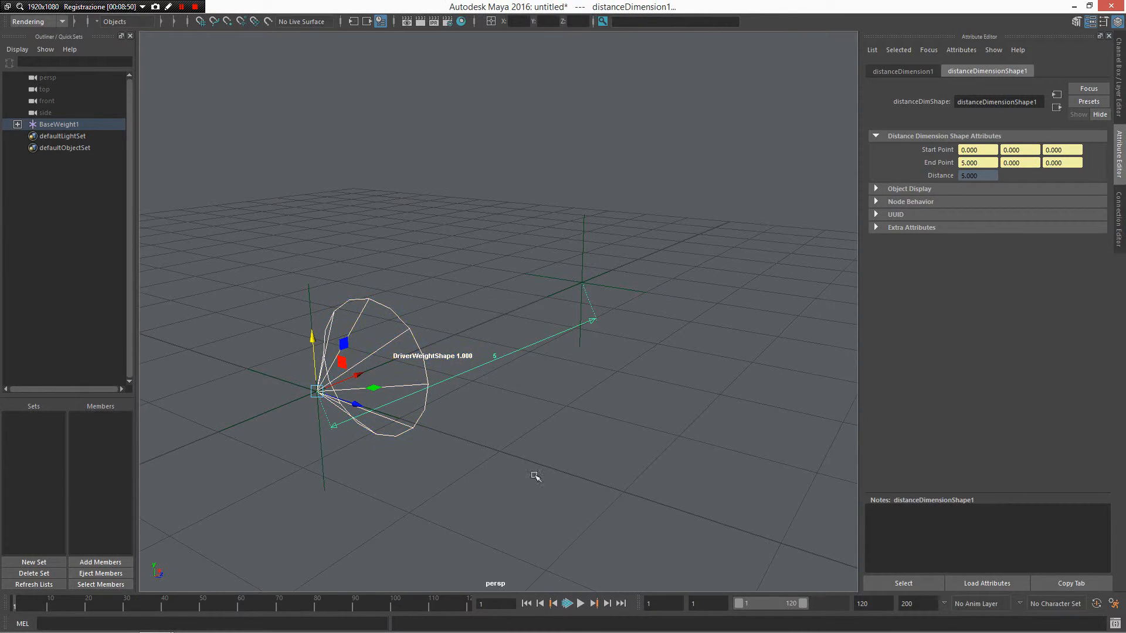
pyautogui.keyDown('alt'); pyautogui.moveTo(504, 420); pyautogui.dragTo(543, 292); pyautogui.keyUp('alt')
pyautogui.click(590, 366)
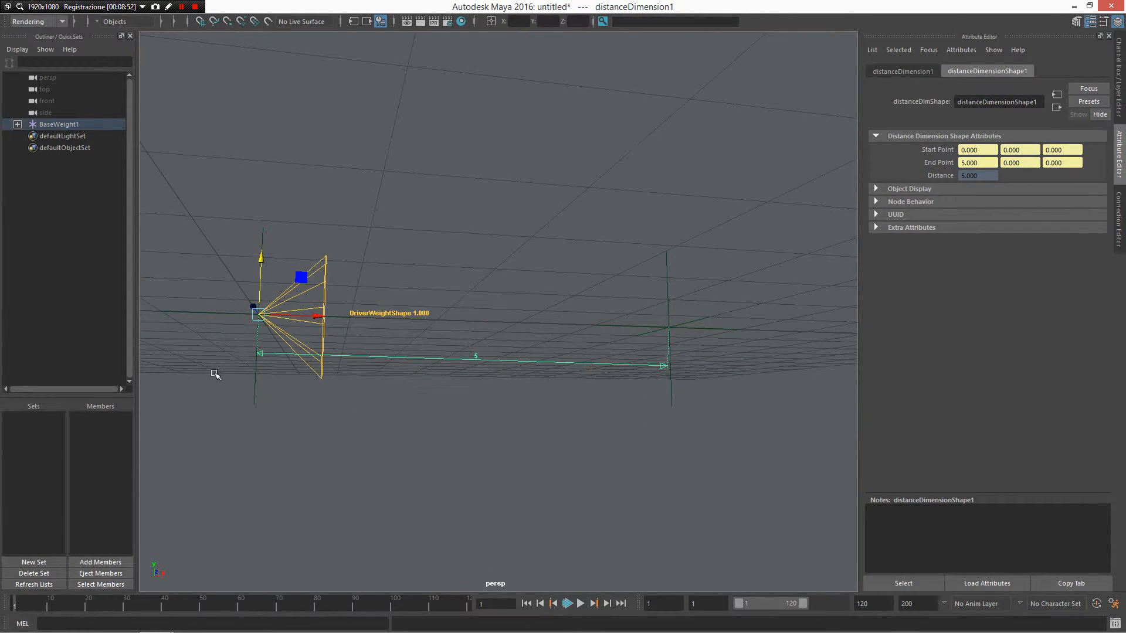
pyautogui.keyDown('alt'); pyautogui.moveTo(514, 355); pyautogui.dragTo(523, 414); pyautogui.keyUp('alt')
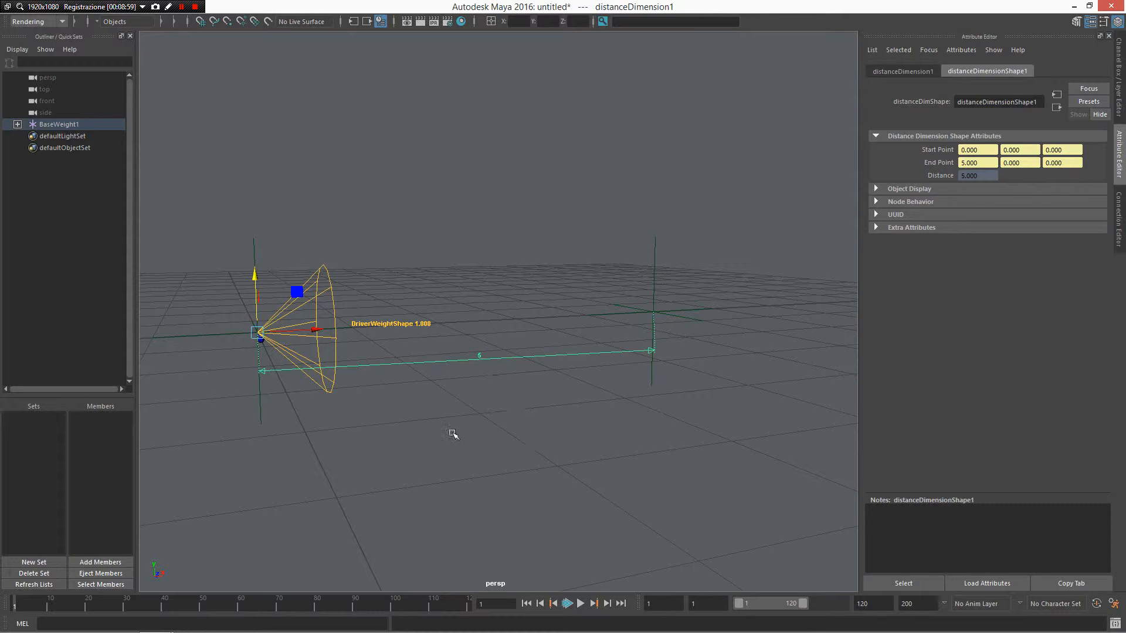
# Switch the viewport renderer to Viewport 2.0 and examine how the weight driver rig displays from several angles.
pyautogui.press('space')
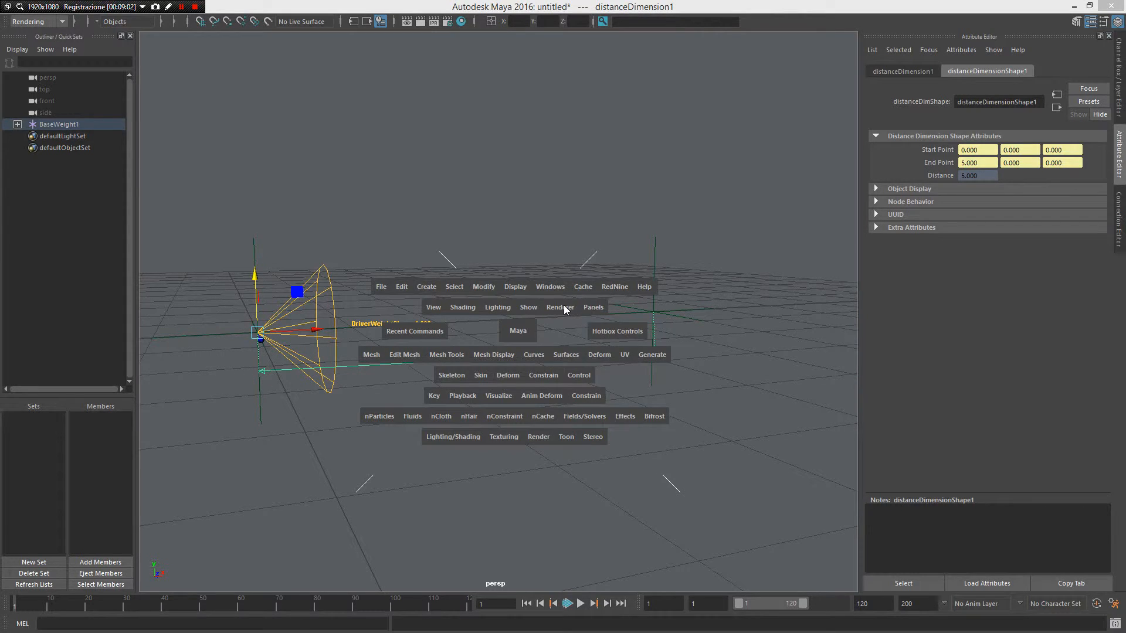
pyautogui.moveTo(564, 306); pyautogui.dragTo(588, 330)
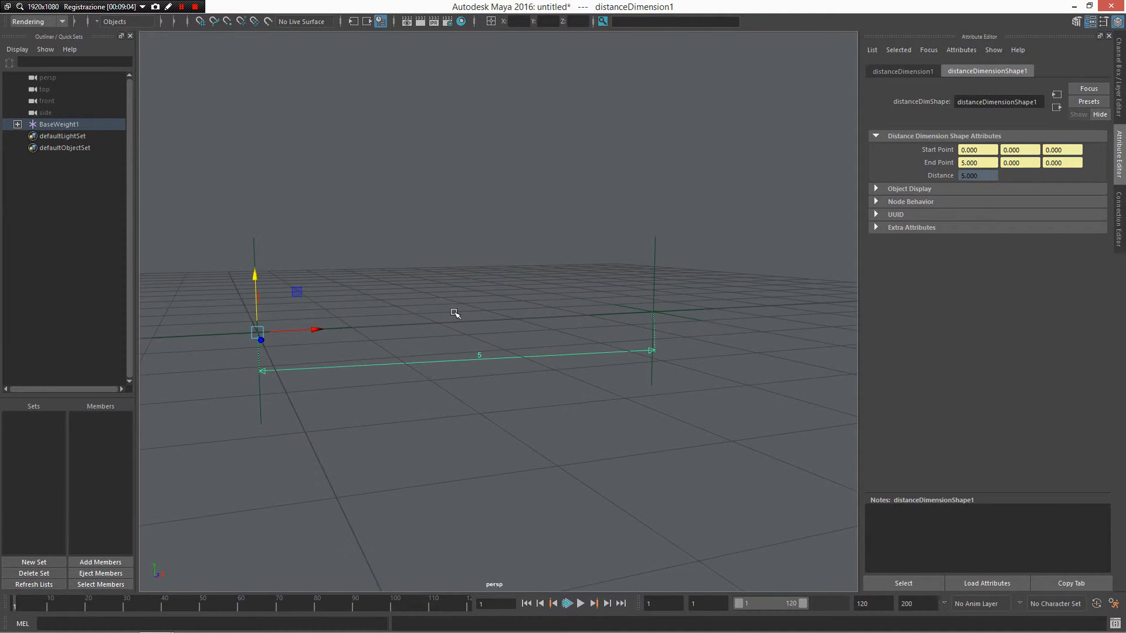
pyautogui.keyDown('alt'); pyautogui.moveTo(454, 313); pyautogui.dragTo(430, 419); pyautogui.keyUp('alt')
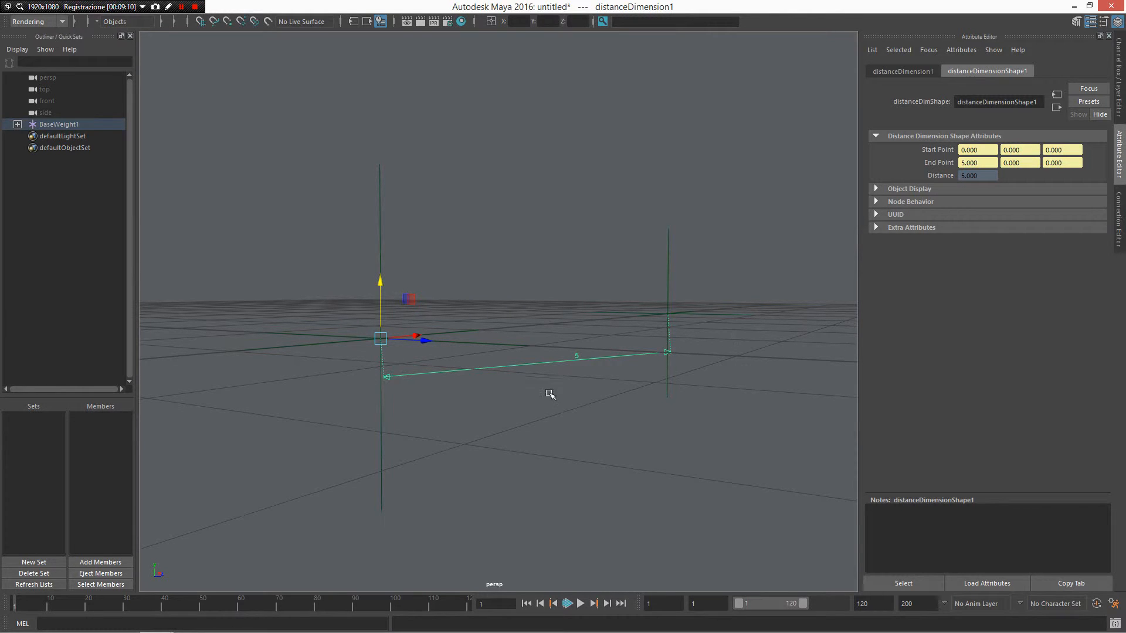
pyautogui.keyDown('alt'); pyautogui.moveTo(549, 394); pyautogui.dragTo(280, 370); pyautogui.keyUp('alt')
pyautogui.keyDown('alt'); pyautogui.moveTo(517, 382); pyautogui.dragTo(670, 332); pyautogui.keyUp('alt')
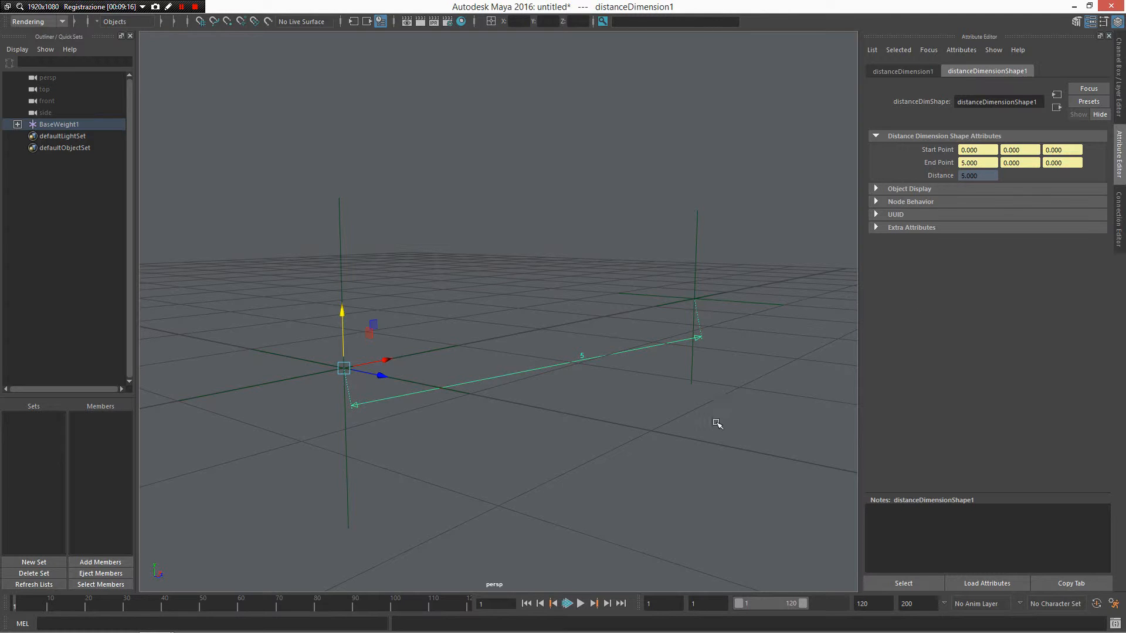
pyautogui.keyDown('alt'); pyautogui.moveTo(683, 456); pyautogui.dragTo(625, 334); pyautogui.keyUp('alt')
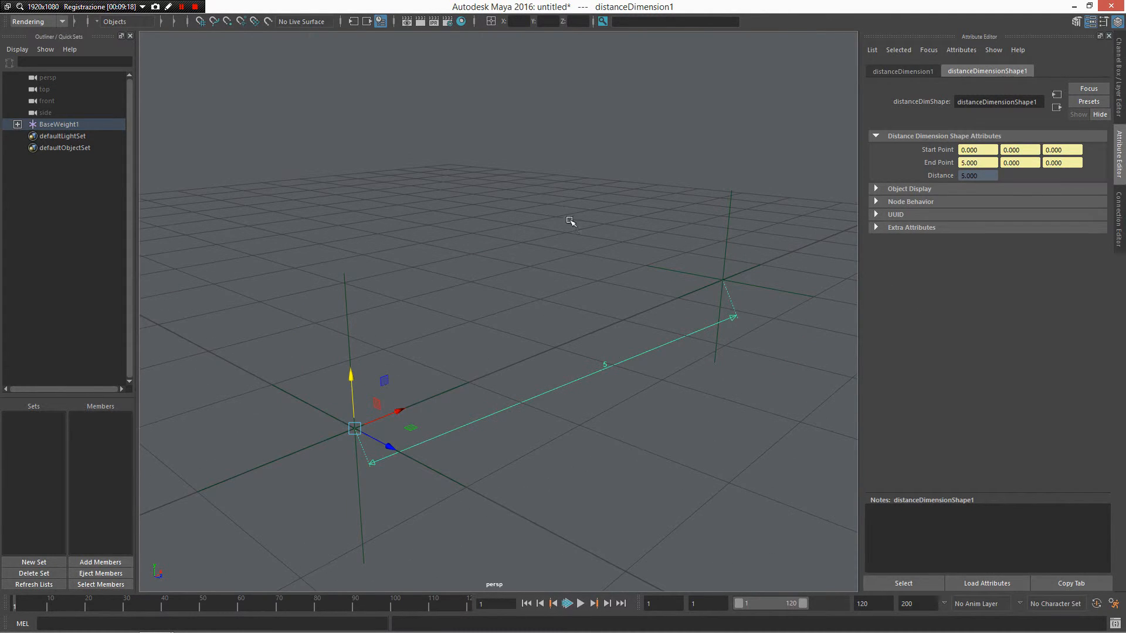
pyautogui.moveTo(569, 221); pyautogui.dragTo(599, 480)
pyautogui.click(621, 440)
pyautogui.keyDown('alt'); pyautogui.moveTo(599, 480); pyautogui.dragTo(639, 518); pyautogui.keyUp('alt')
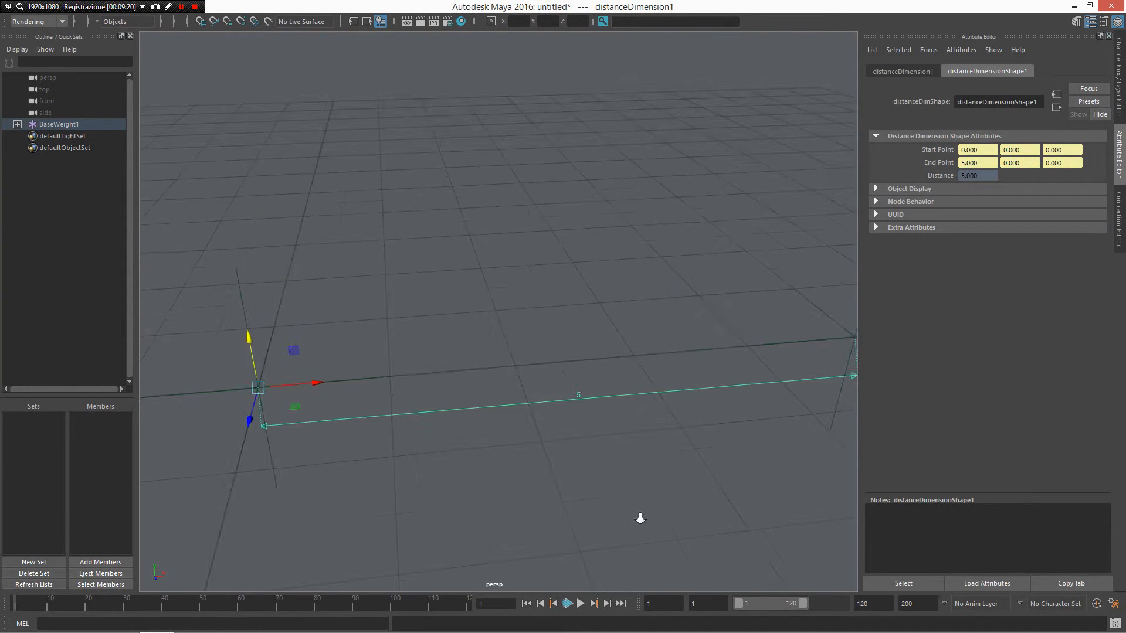
pyautogui.keyDown('alt'); pyautogui.moveTo(640, 518); pyautogui.dragTo(432, 402, button='right'); pyautogui.keyUp('alt')
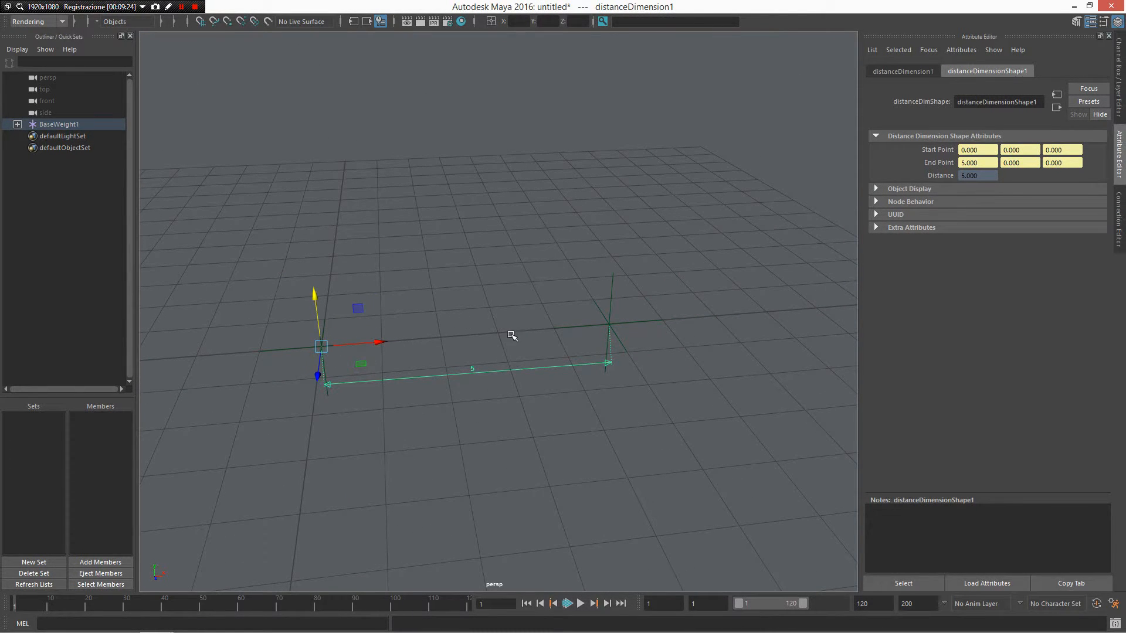
# Set the perspective view's renderer back to Legacy Default Viewport.
pyautogui.press('space')
pyautogui.click(601, 304)
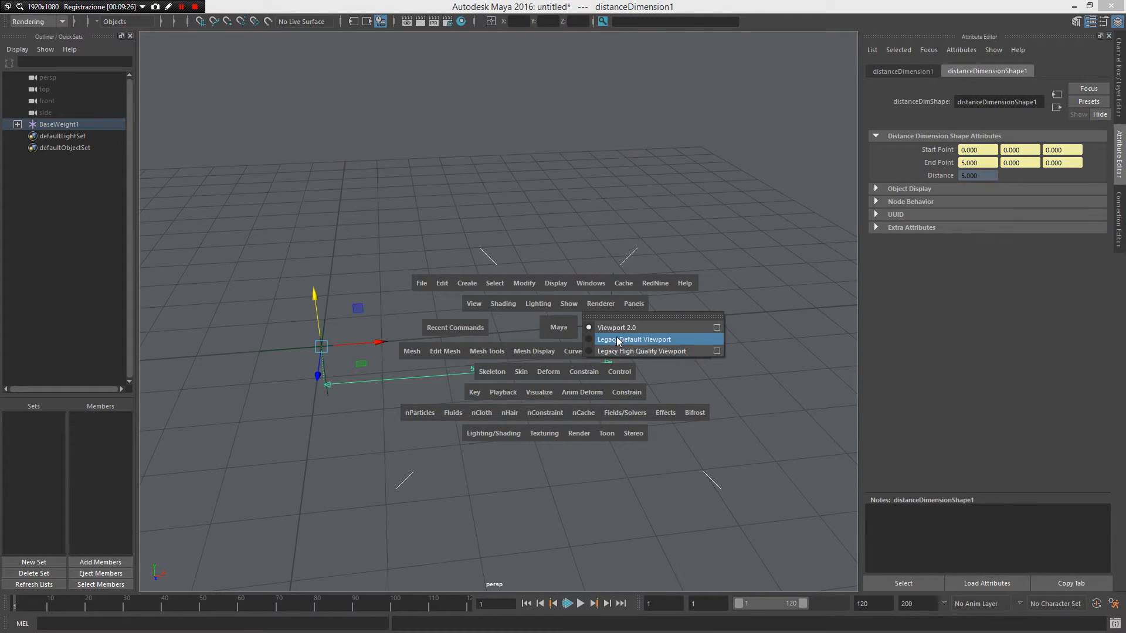
pyautogui.click(618, 341)
# Move the DriverWeight locator closer to the cone and raise it, to about X 1.28 and Y 0.58.
pyautogui.click(619, 320)
pyautogui.moveTo(653, 318); pyautogui.dragTo(442, 314)
pyautogui.keyDown('alt'); pyautogui.moveTo(443, 314); pyautogui.dragTo(417, 312); pyautogui.keyUp('alt')
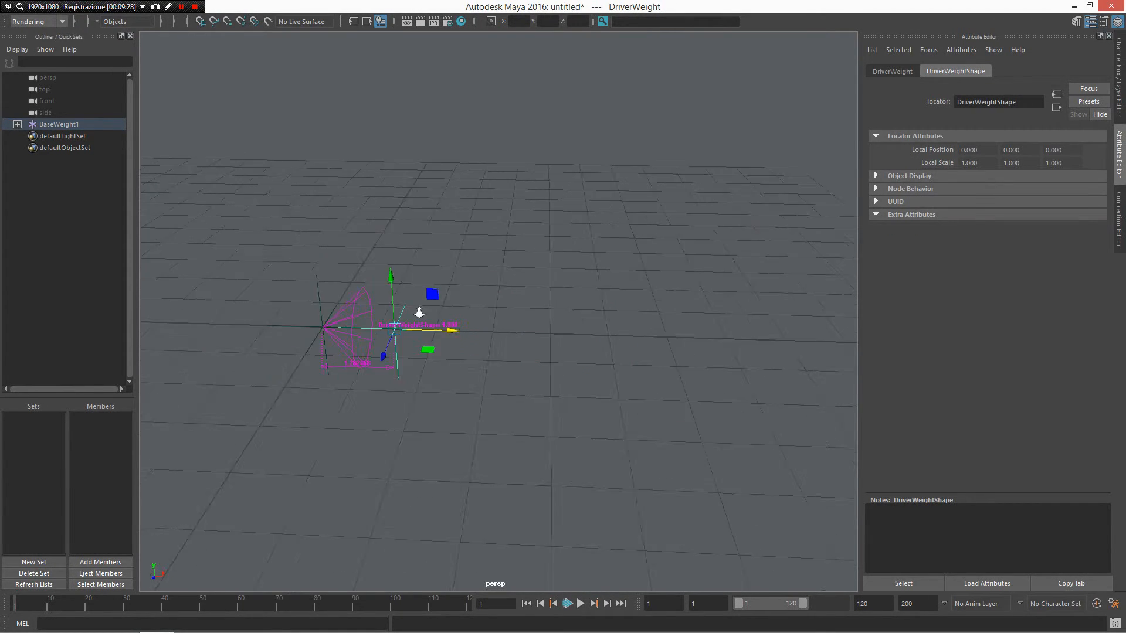
pyautogui.keyDown('alt'); pyautogui.moveTo(417, 312); pyautogui.dragTo(846, 553, button='middle'); pyautogui.keyUp('alt')
pyautogui.keyDown('alt'); pyautogui.moveTo(847, 553); pyautogui.dragTo(642, 350); pyautogui.keyUp('alt')
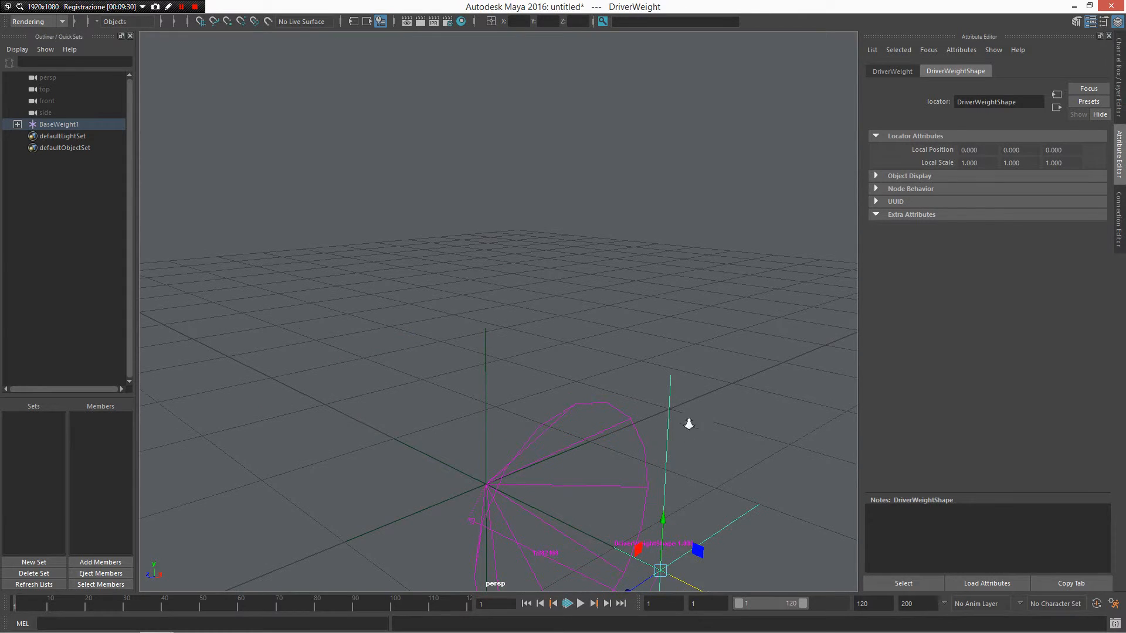
pyautogui.keyDown('alt'); pyautogui.moveTo(689, 424); pyautogui.dragTo(657, 423, button='right'); pyautogui.keyUp('alt')
pyautogui.moveTo(637, 426); pyautogui.dragTo(620, 363)
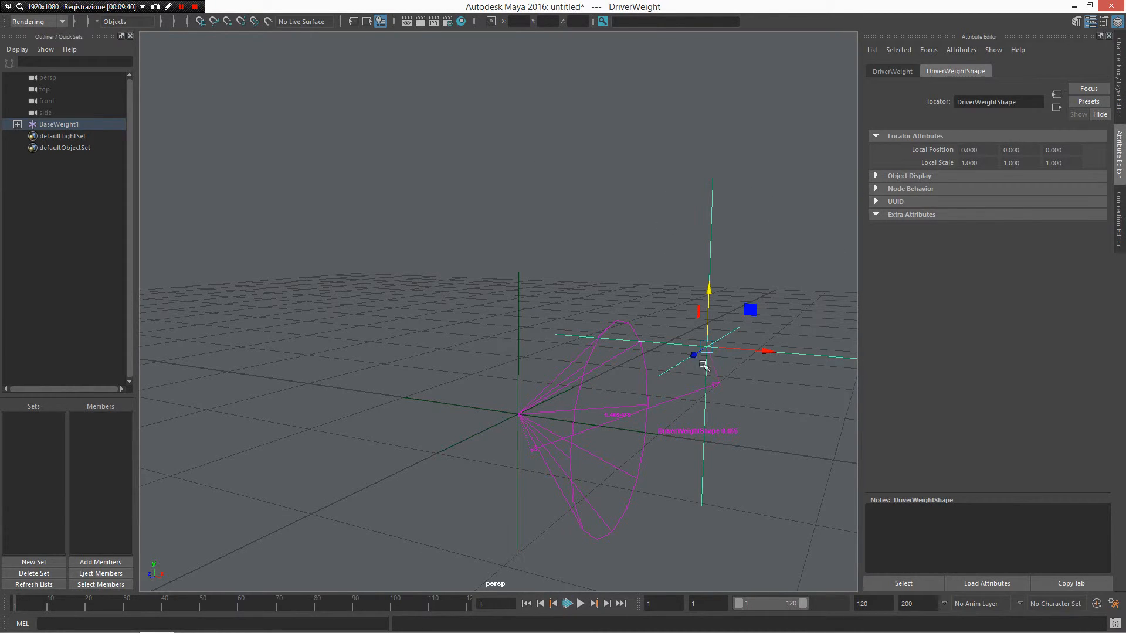
# Display the DriverWeight locator's channels and examine its Weight and Distance attributes.
pyautogui.click(1120, 235)
pyautogui.click(1121, 94)
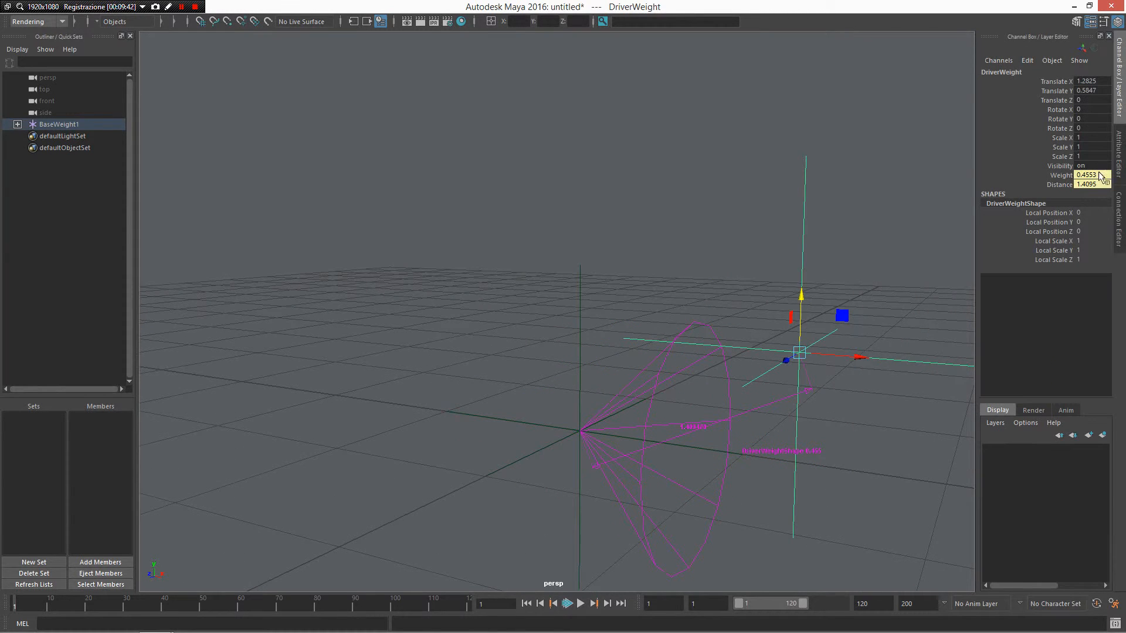
pyautogui.keyDown('alt'); pyautogui.moveTo(804, 288); pyautogui.dragTo(791, 230, button='right'); pyautogui.keyUp('alt')
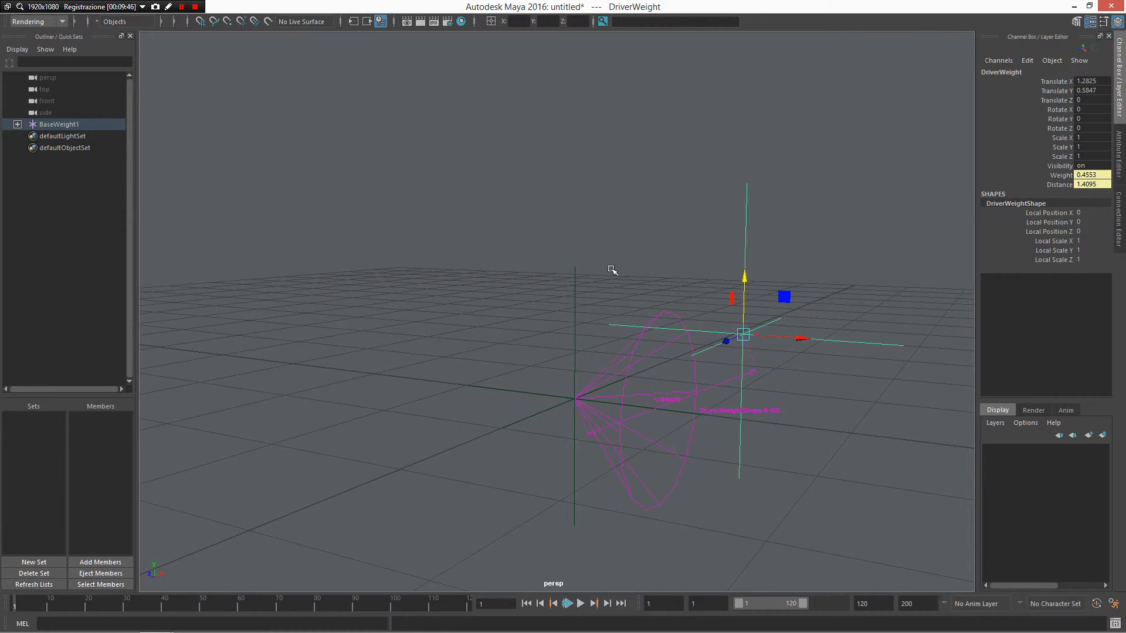
# Change to the Persp and Node Editor layout and graph the connections of the DriverWeight locator.
pyautogui.scroll(-2, 778, 389)
pyautogui.press('space')
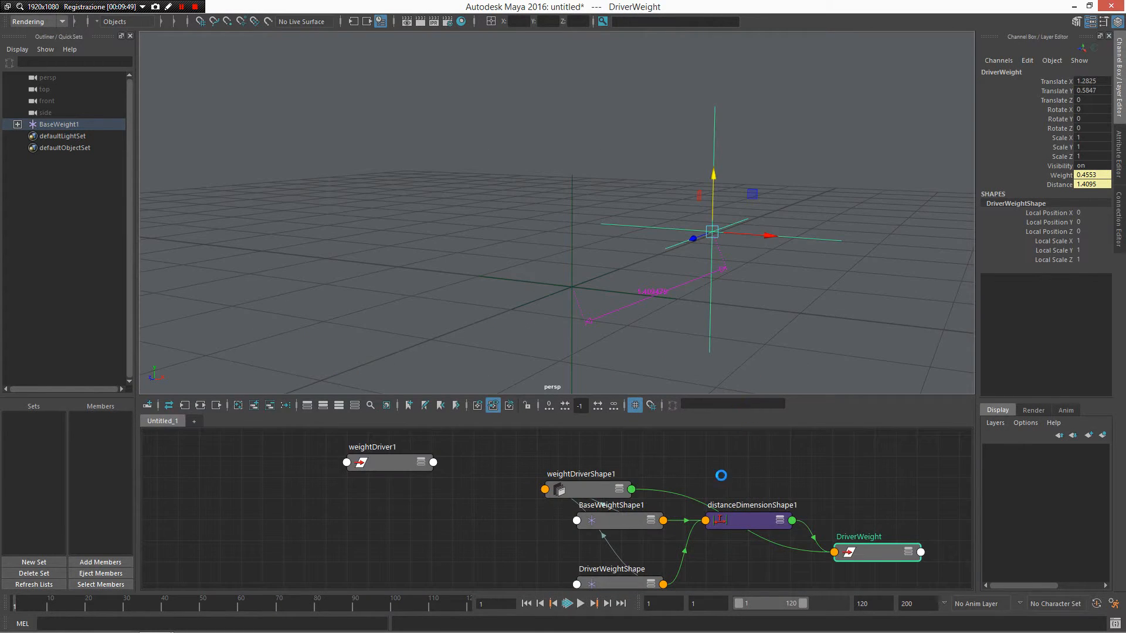
pyautogui.hotkey('shift', '[')
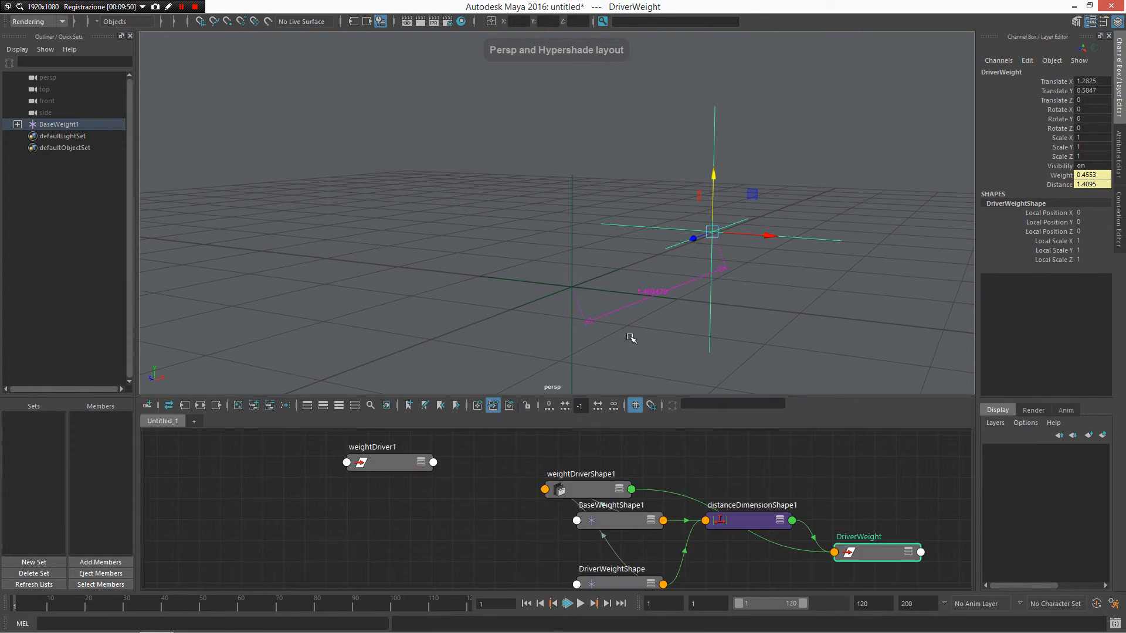
pyautogui.click(199, 405)
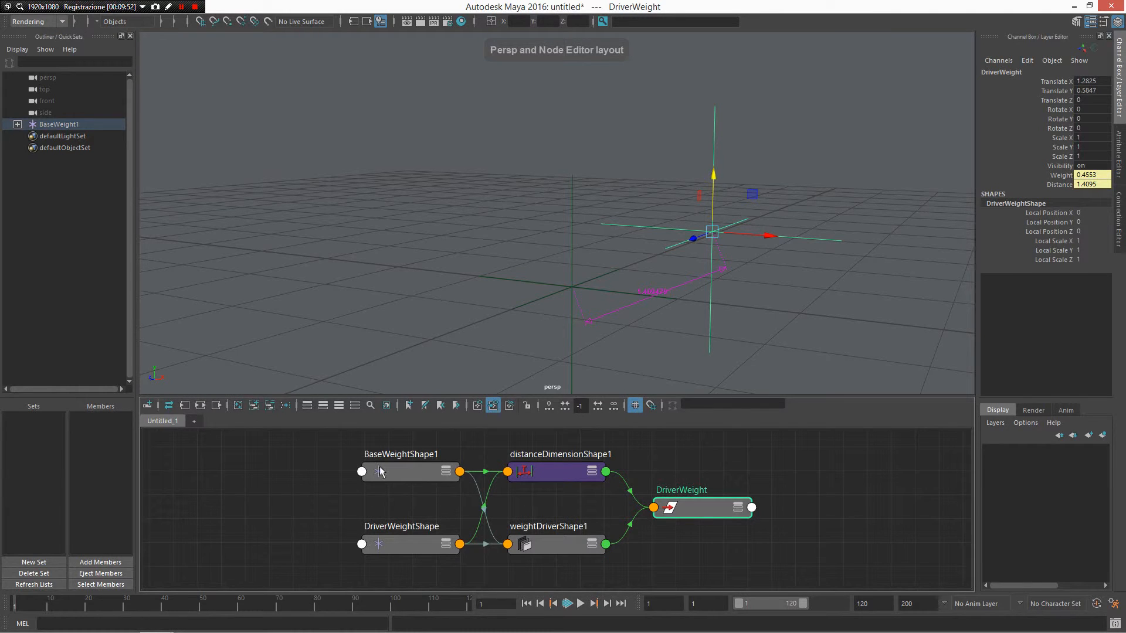
# Spread the BaseWeightShape1 and DriverWeightShape nodes apart, away from the other nodes, and shift weightDriverShape1 slightly in the graph.
pyautogui.moveTo(423, 553); pyautogui.dragTo(324, 532)
pyautogui.moveTo(384, 474); pyautogui.dragTo(240, 480)
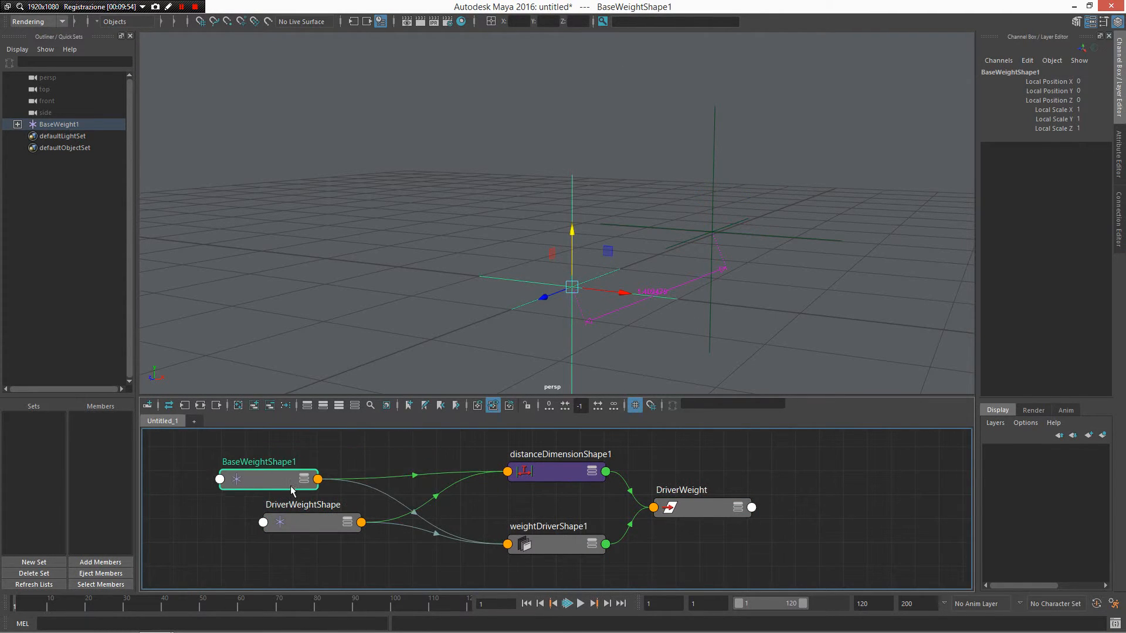
pyautogui.click(309, 530)
pyautogui.moveTo(307, 533); pyautogui.dragTo(283, 532)
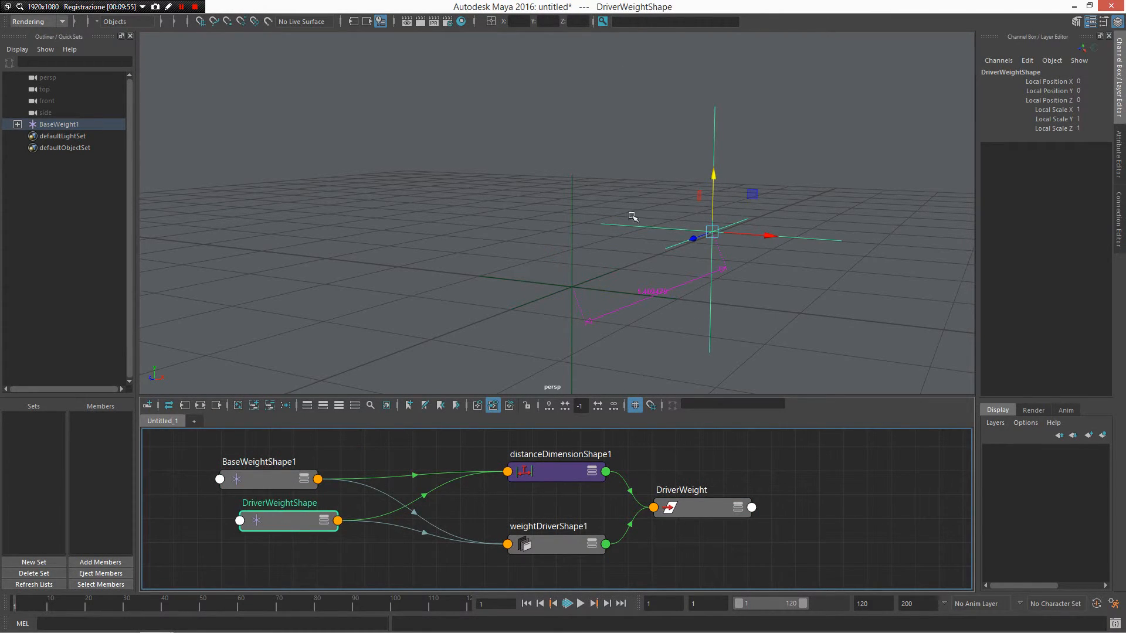
pyautogui.click(570, 188)
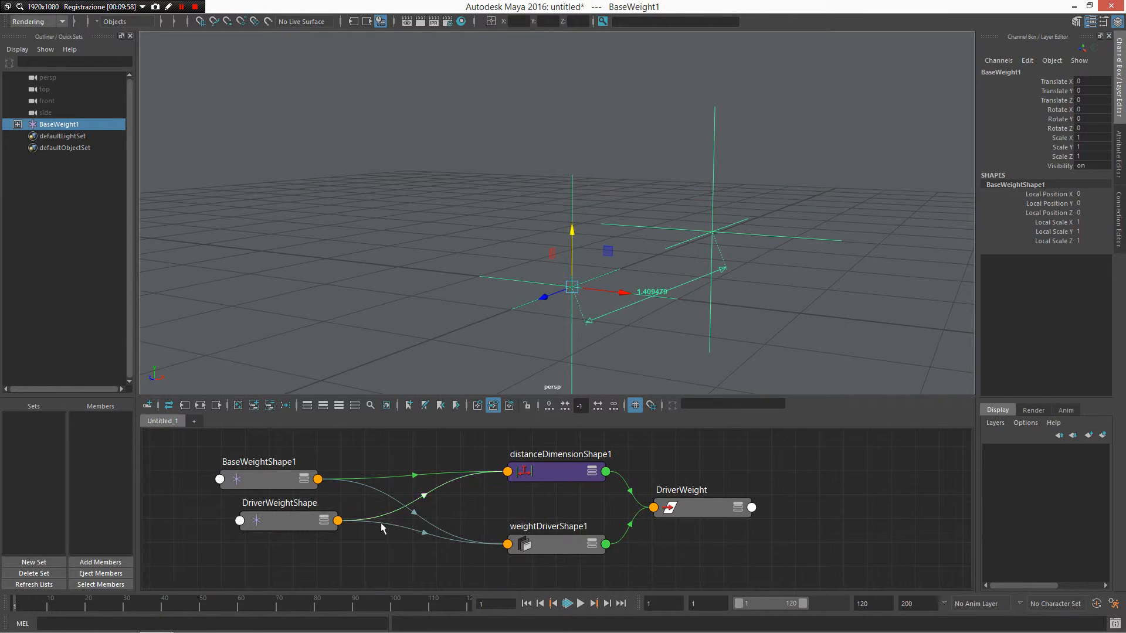
pyautogui.moveTo(544, 553)
pyautogui.mouseDown()
pyautogui.moveTo(565, 512)
pyautogui.moveTo(533, 537)
pyautogui.mouseUp()
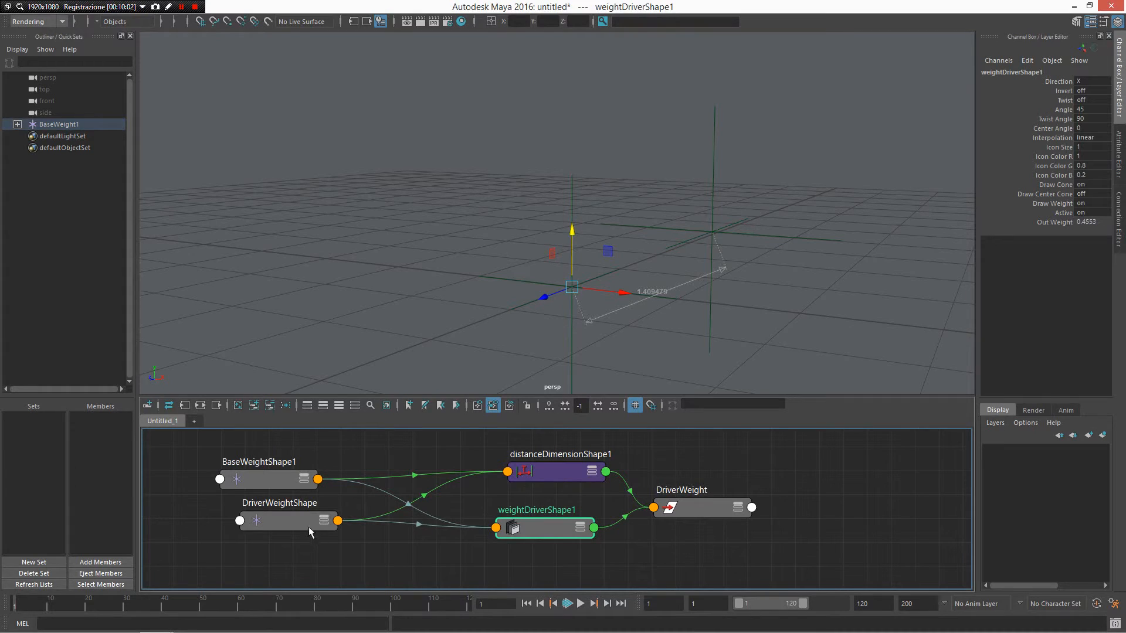
pyautogui.moveTo(309, 531); pyautogui.dragTo(293, 548)
pyautogui.moveTo(289, 472); pyautogui.dragTo(298, 459)
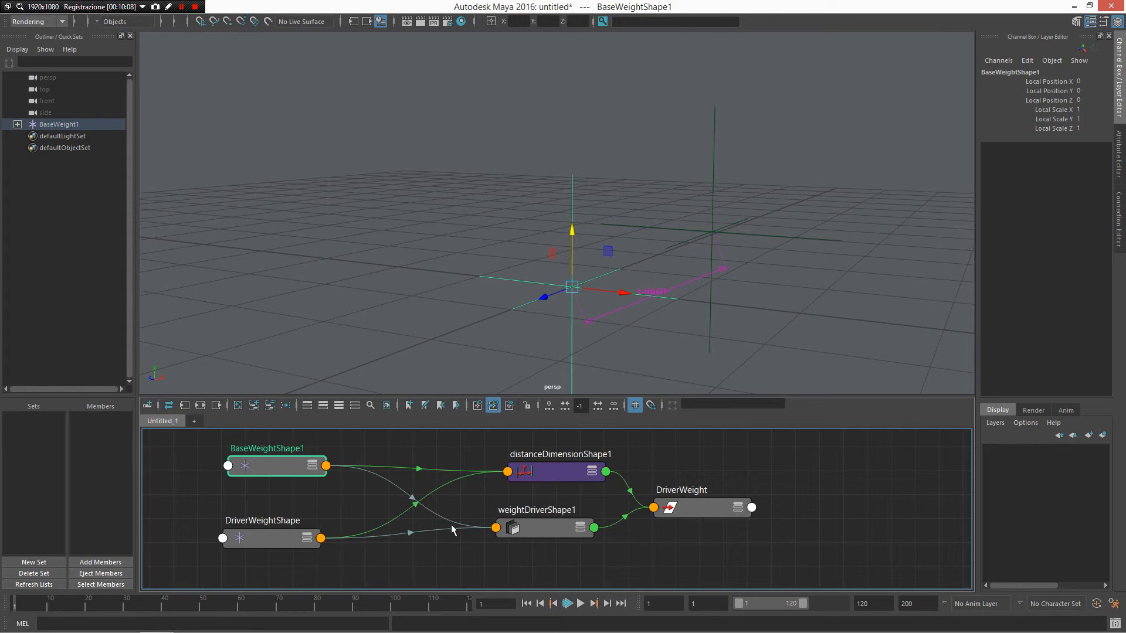
# Select the distance dimension in the scene and move the weightDriverShape1 and distanceDimensionShape1 nodes closer to the two locator nodes.
pyautogui.moveTo(701, 161); pyautogui.dragTo(749, 223)
pyautogui.click(668, 290)
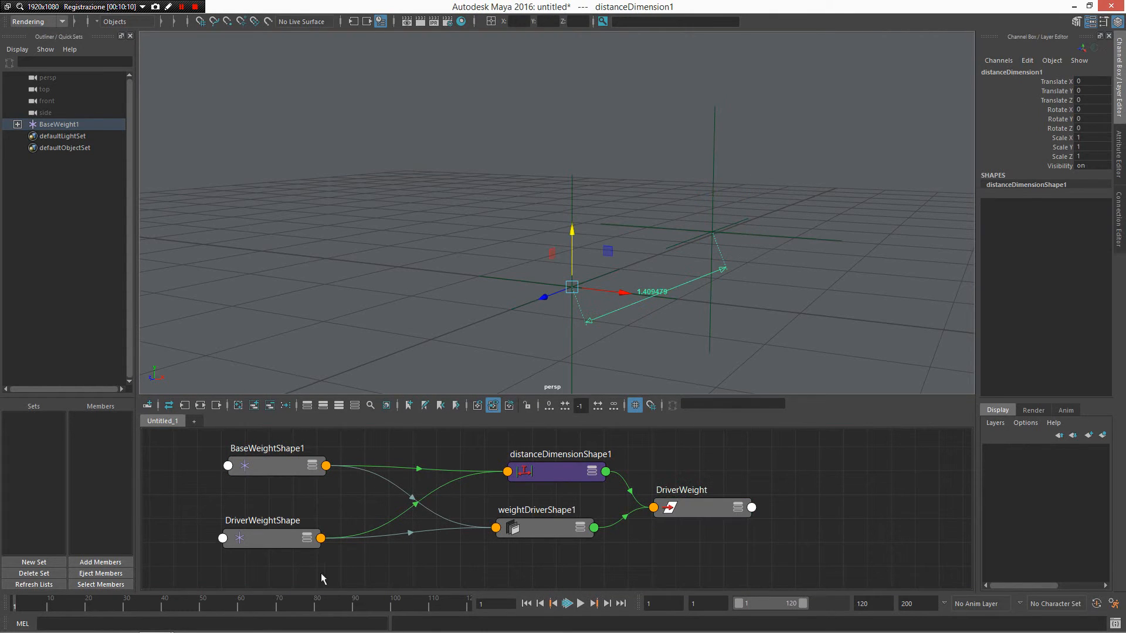
pyautogui.moveTo(540, 530); pyautogui.dragTo(481, 549)
pyautogui.click(616, 187)
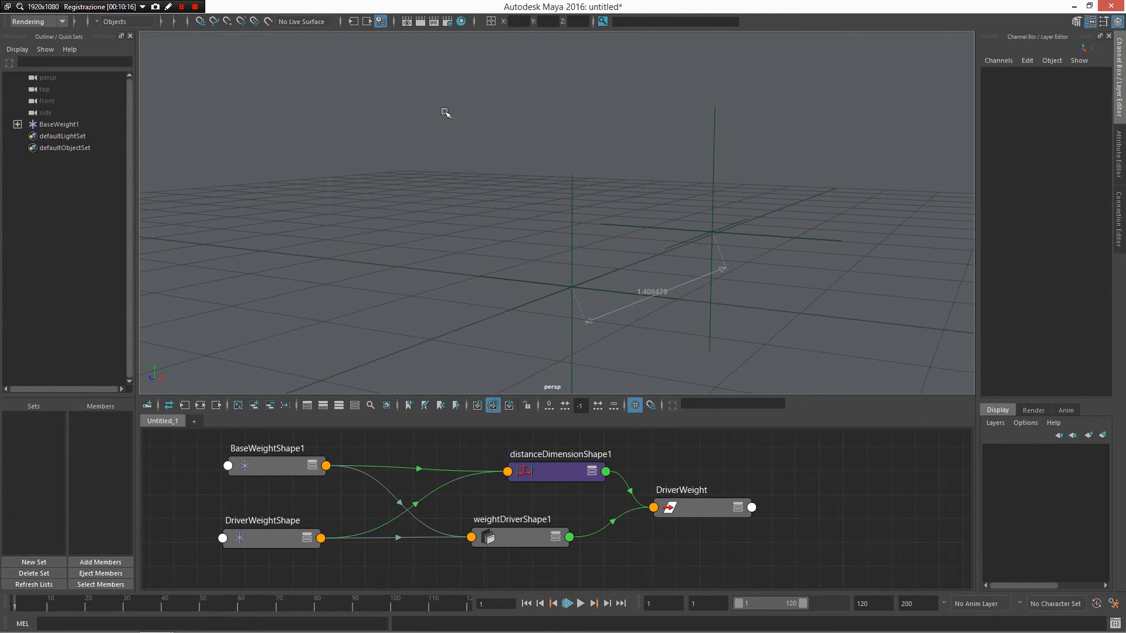
pyautogui.press('w')
pyautogui.moveTo(700, 274); pyautogui.dragTo(669, 327)
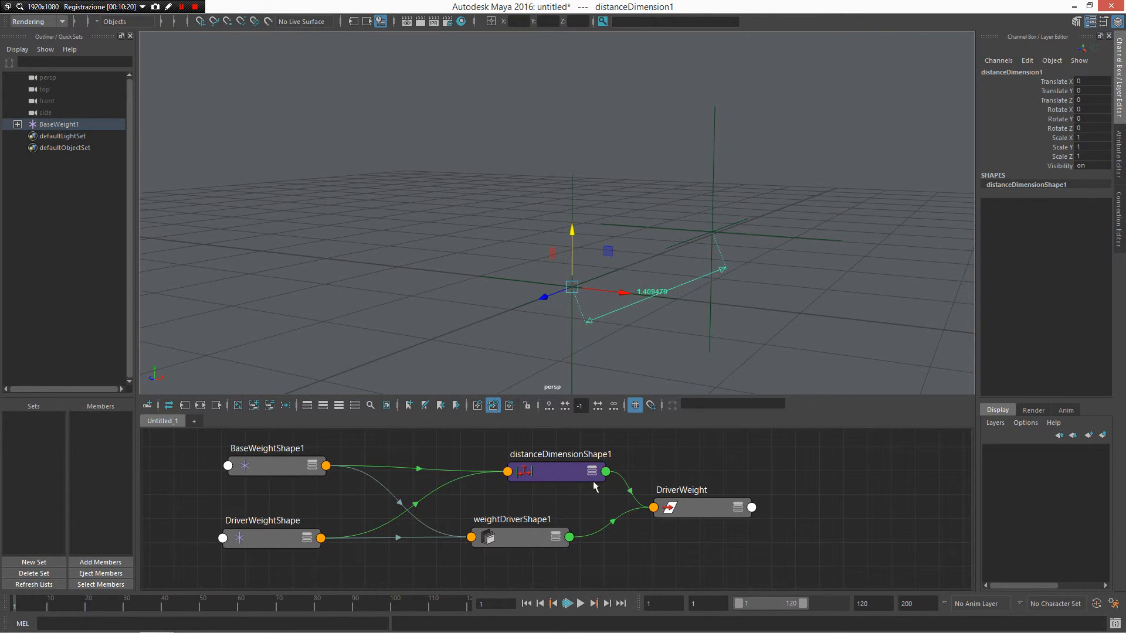
pyautogui.moveTo(580, 469); pyautogui.dragTo(492, 492)
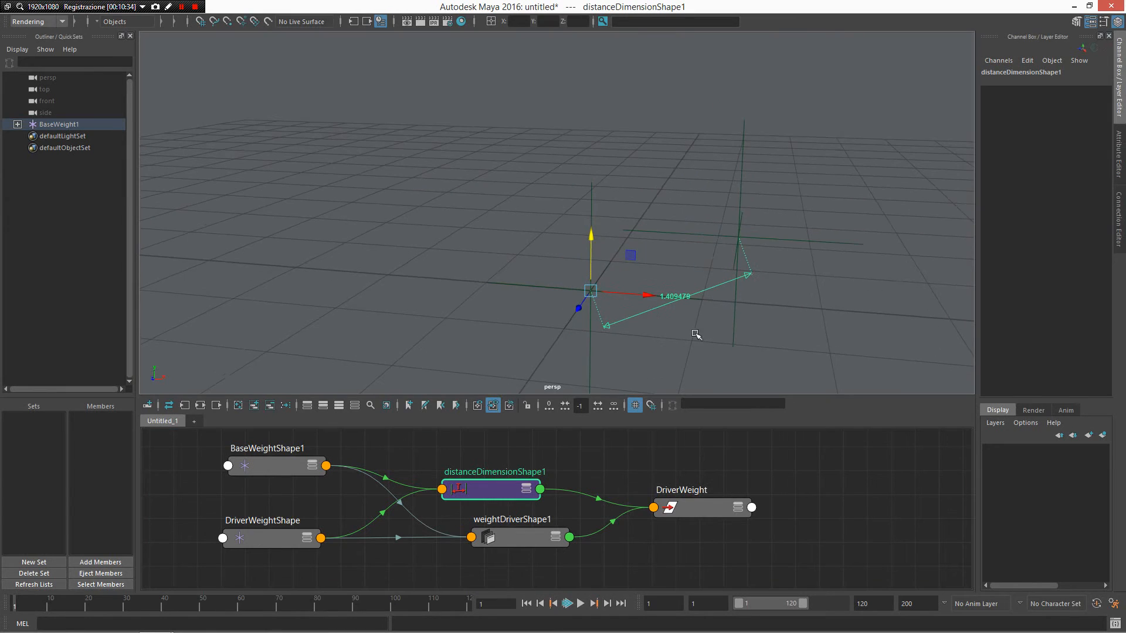
# Return to the single full-size perspective view and frame the cone with its two locators.
pyautogui.press('space')
pyautogui.keyDown('alt'); pyautogui.moveTo(605, 306); pyautogui.dragTo(598, 329); pyautogui.keyUp('alt')
pyautogui.press('space')
pyautogui.moveTo(614, 266); pyautogui.dragTo(555, 271)
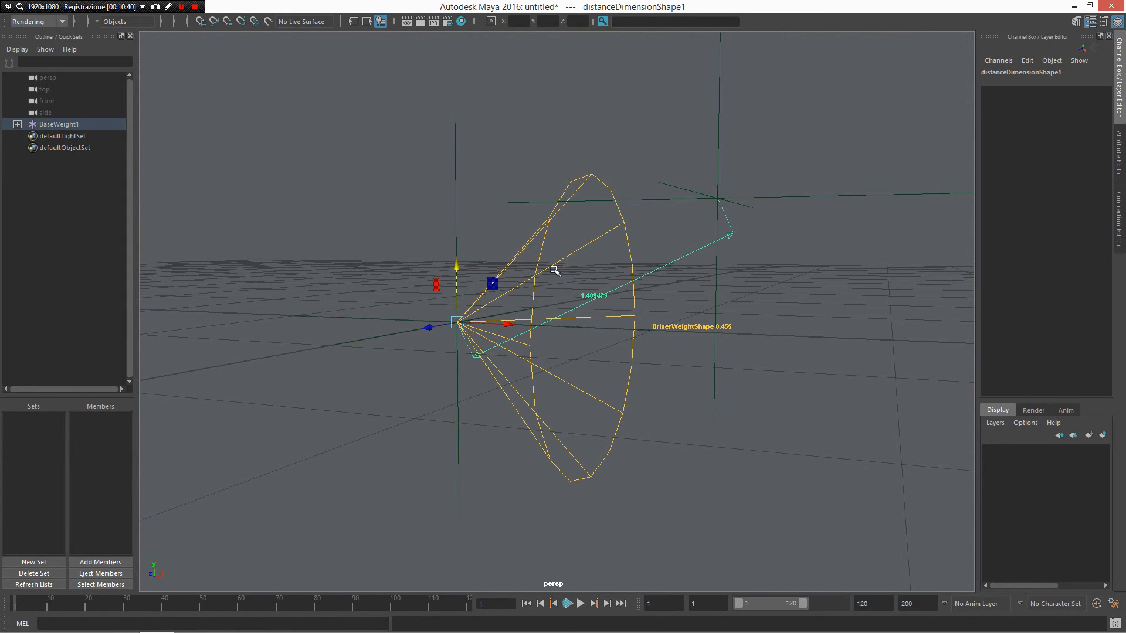
# Select the weight driver cone, the locators and the distance dimension to inspect the rig's components.
pyautogui.moveTo(588, 415); pyautogui.dragTo(610, 496)
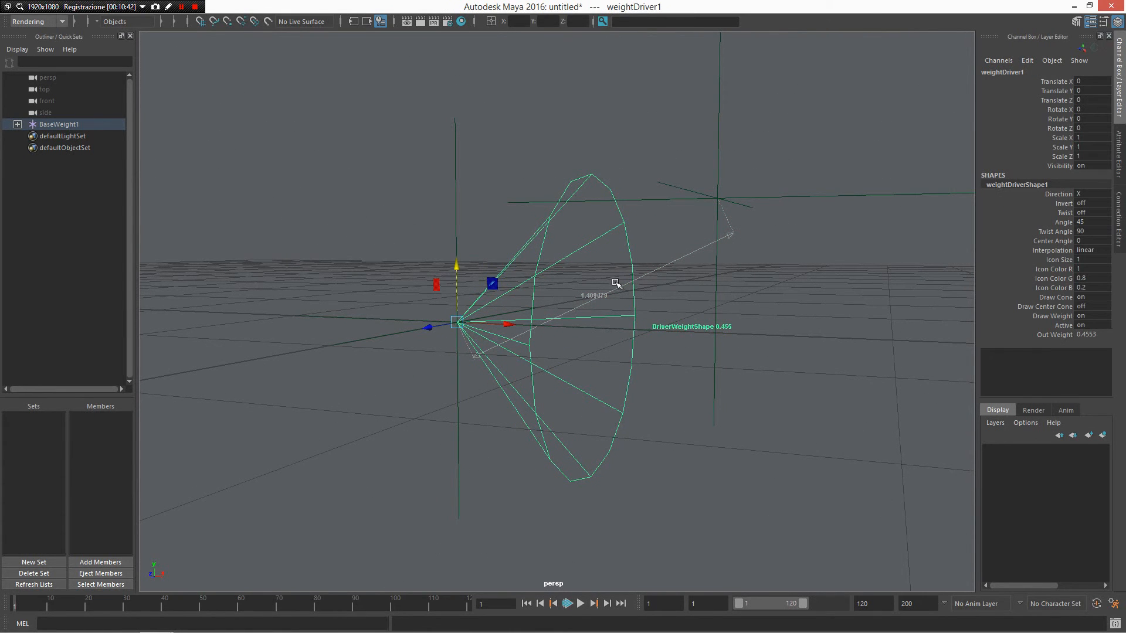
pyautogui.moveTo(703, 134); pyautogui.dragTo(757, 185)
pyautogui.moveTo(477, 190); pyautogui.dragTo(588, 244)
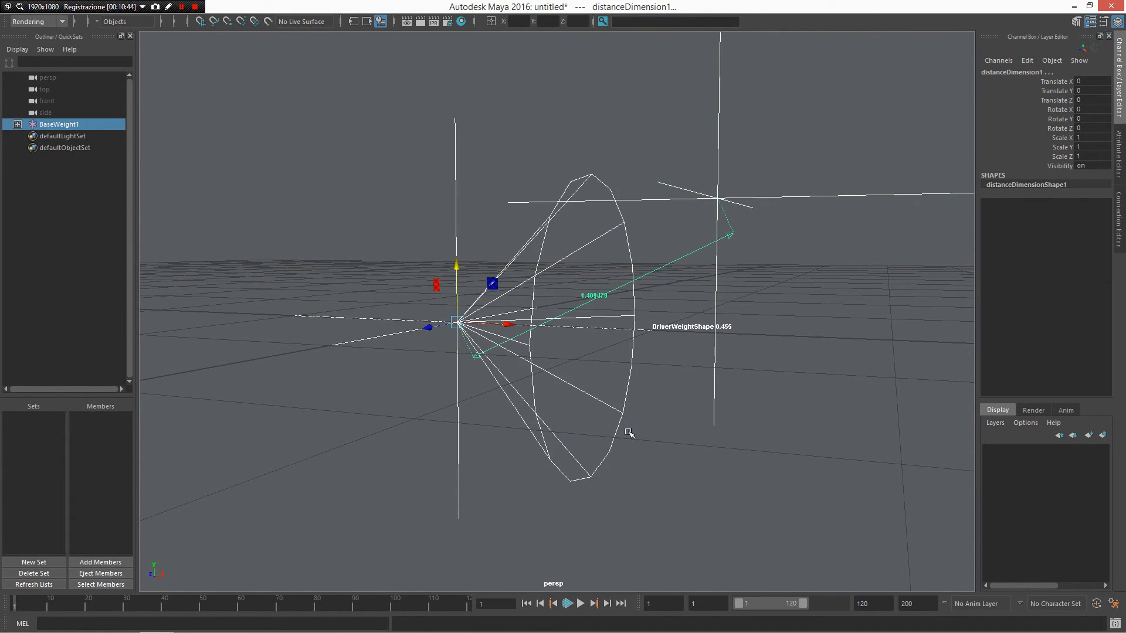
pyautogui.moveTo(650, 399); pyautogui.dragTo(590, 452)
# Select the DriverWeight locator, lower it to about Y -0.26 and move it out to about X 1.61.
pyautogui.moveTo(710, 125); pyautogui.dragTo(733, 305)
pyautogui.moveTo(741, 180); pyautogui.dragTo(739, 330)
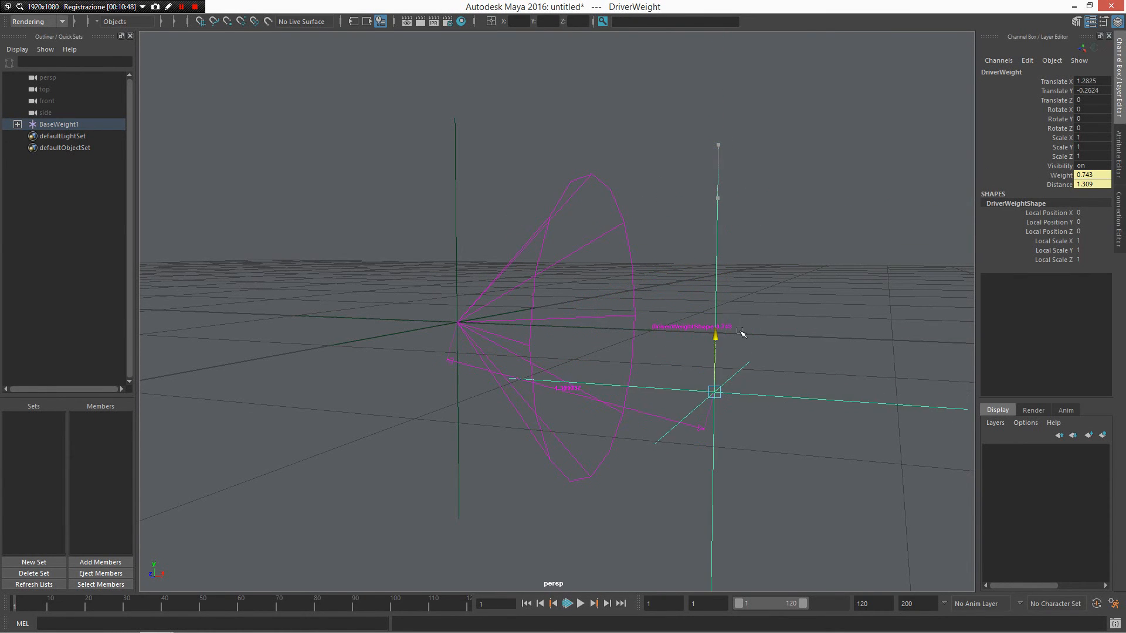
pyautogui.keyDown('alt'); pyautogui.moveTo(738, 330); pyautogui.dragTo(694, 276, button='right'); pyautogui.keyUp('alt')
pyautogui.keyDown('alt'); pyautogui.moveTo(693, 276); pyautogui.dragTo(821, 399); pyautogui.keyUp('alt')
# Delete the distance dimension and move the DriverWeight locator farther from the cone, to about X 2.31, Y -0.20, Z -0.23.
pyautogui.click(697, 405)
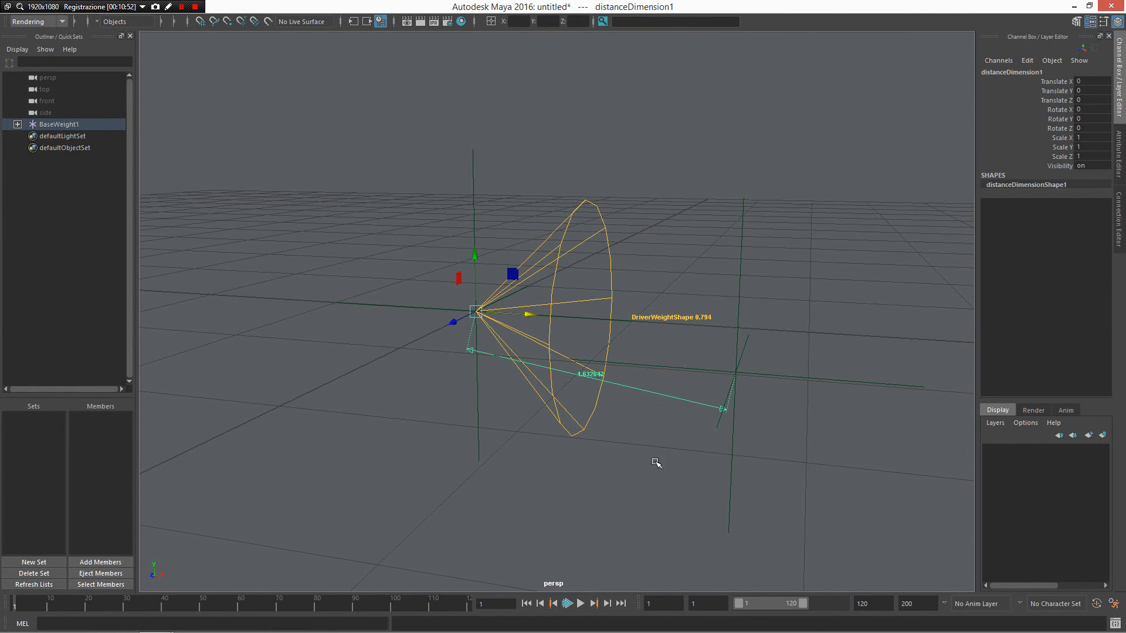
pyautogui.click(656, 436)
pyautogui.click(749, 387)
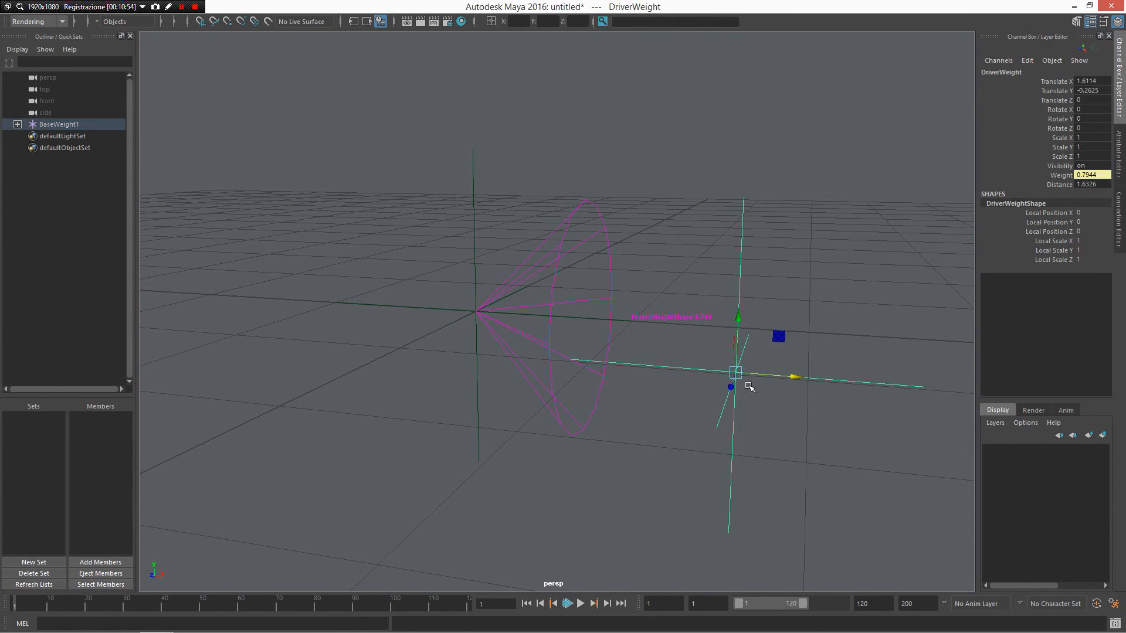
pyautogui.moveTo(749, 387); pyautogui.dragTo(877, 376)
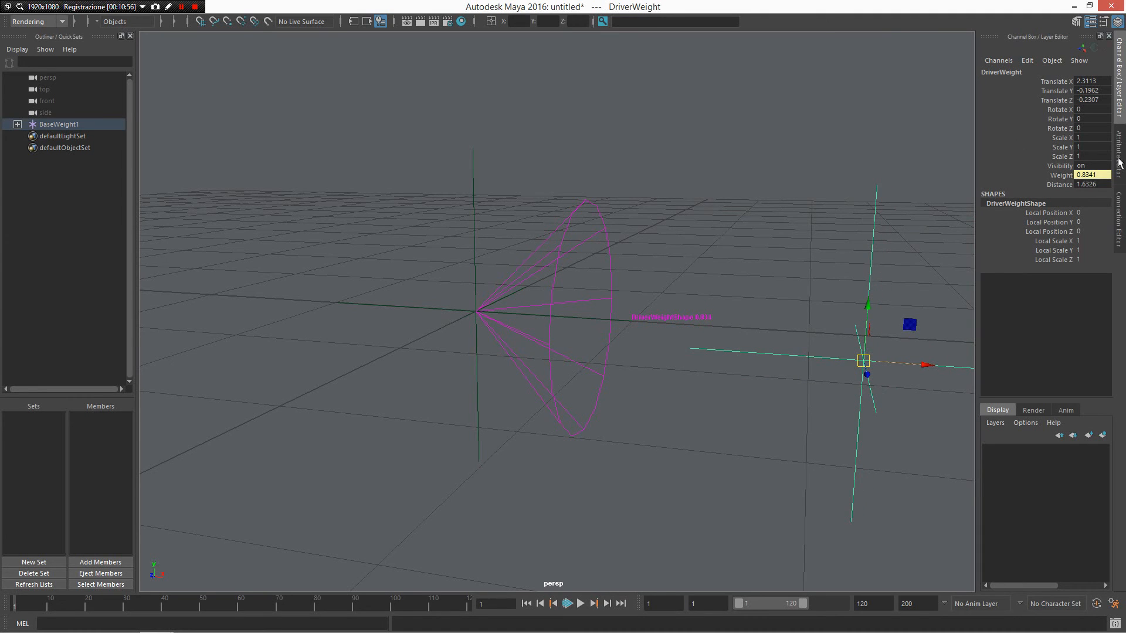